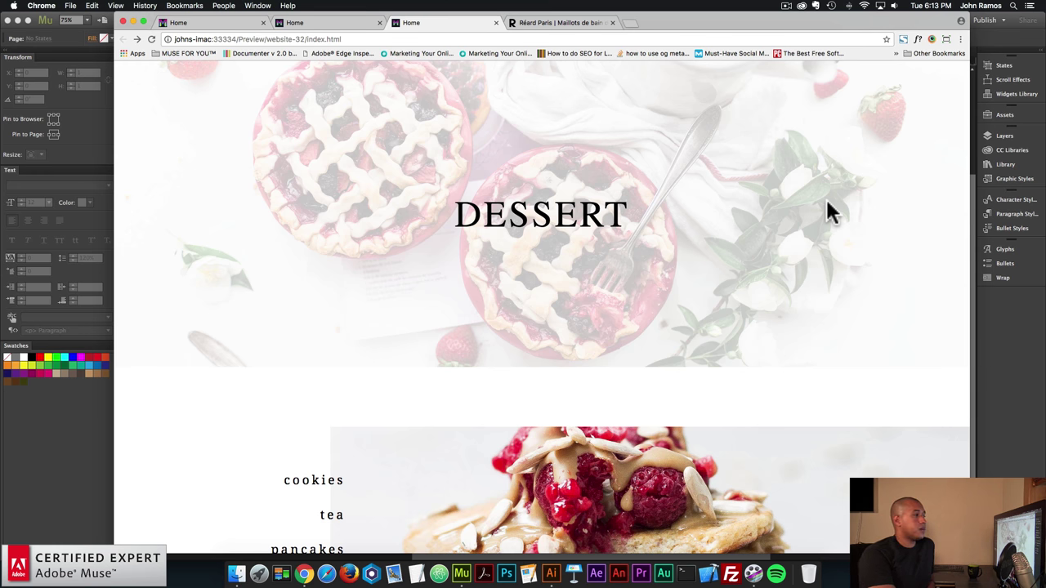
# Step: Look through the Dessert preview page and examine how its menu entries change the large image
pyautogui.scroll(-1, 819, 215)
pyautogui.scroll(-3, 817, 215)
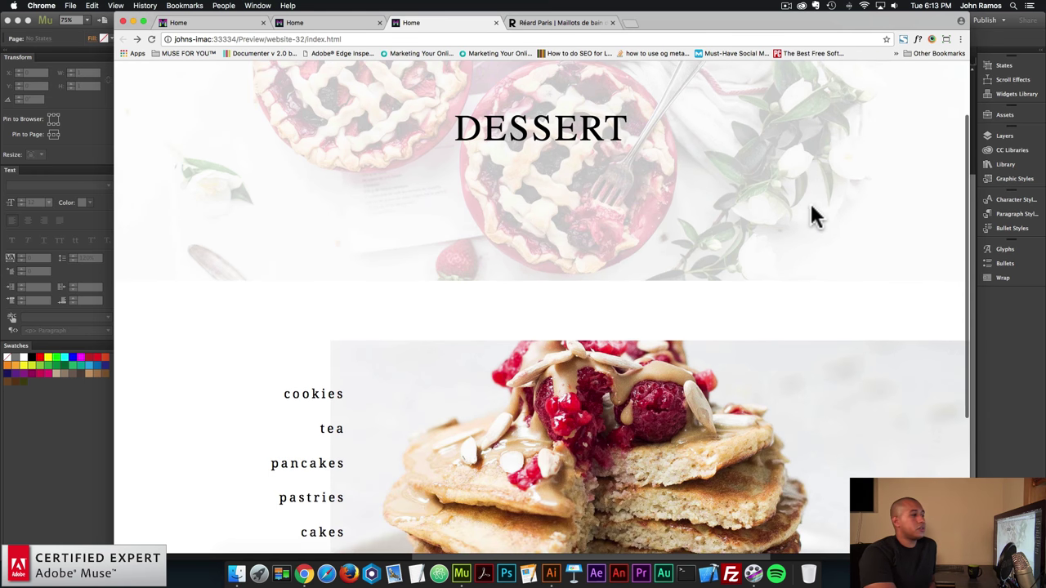
pyautogui.scroll(-2, 806, 215)
pyautogui.scroll(-3, 570, 194)
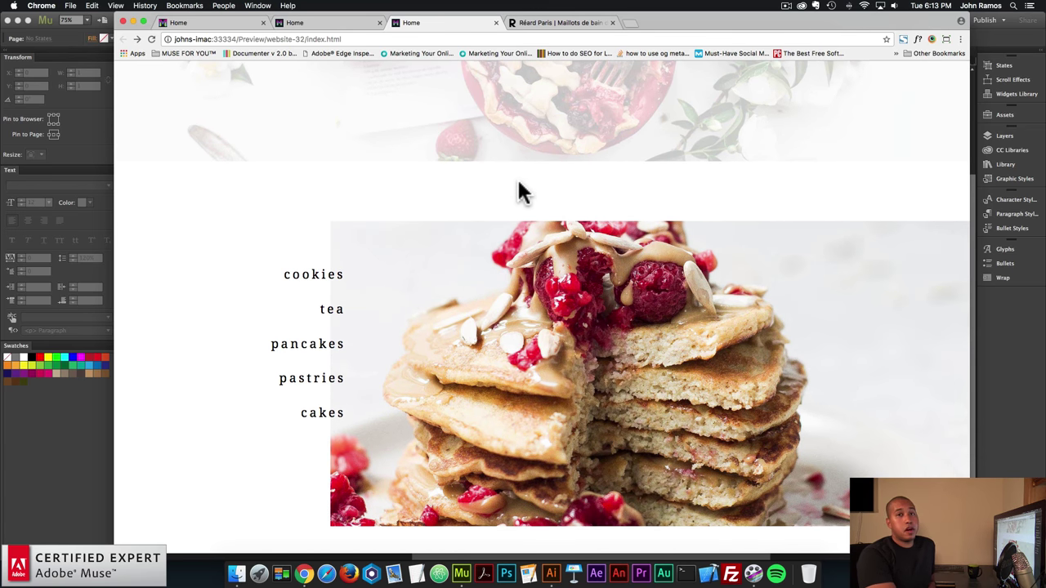
pyautogui.scroll(-3, 531, 196)
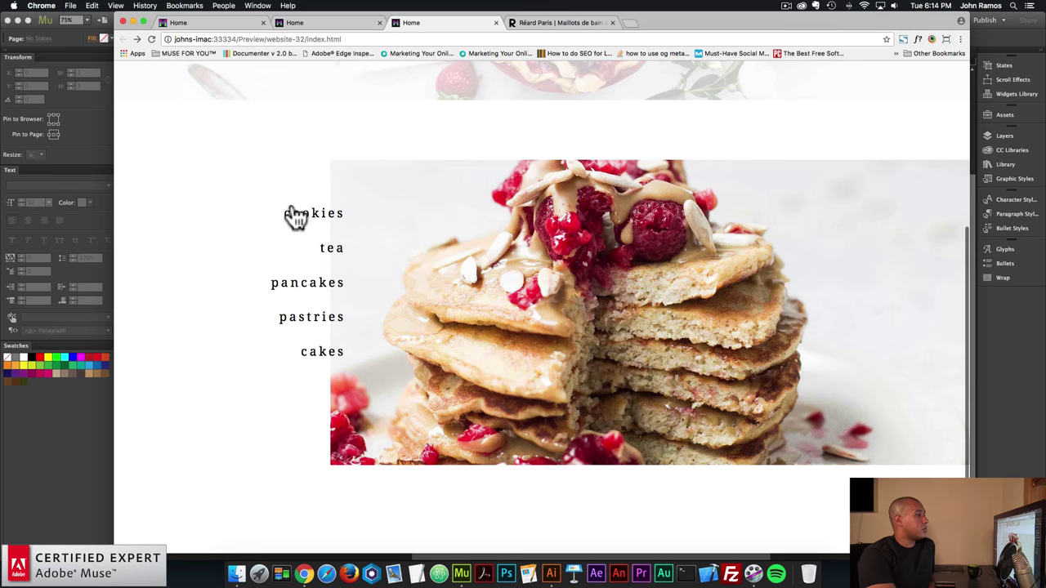
pyautogui.moveTo(325, 260)
pyautogui.moveTo(320, 283)
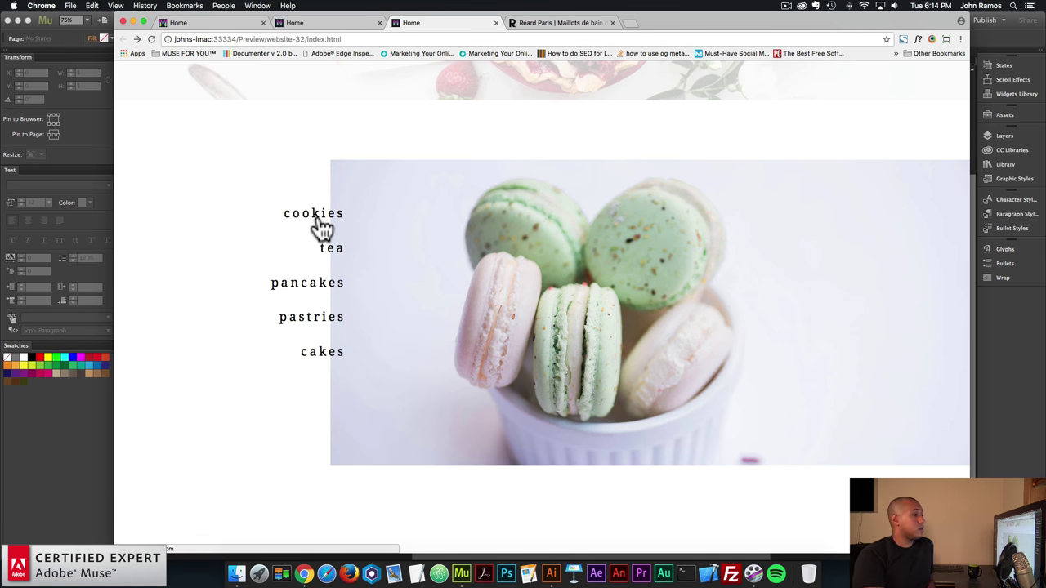
# Step: Follow the cookies link, dismiss the promotional popup on the linked site and return to the Dessert preview
pyautogui.click(318, 222)
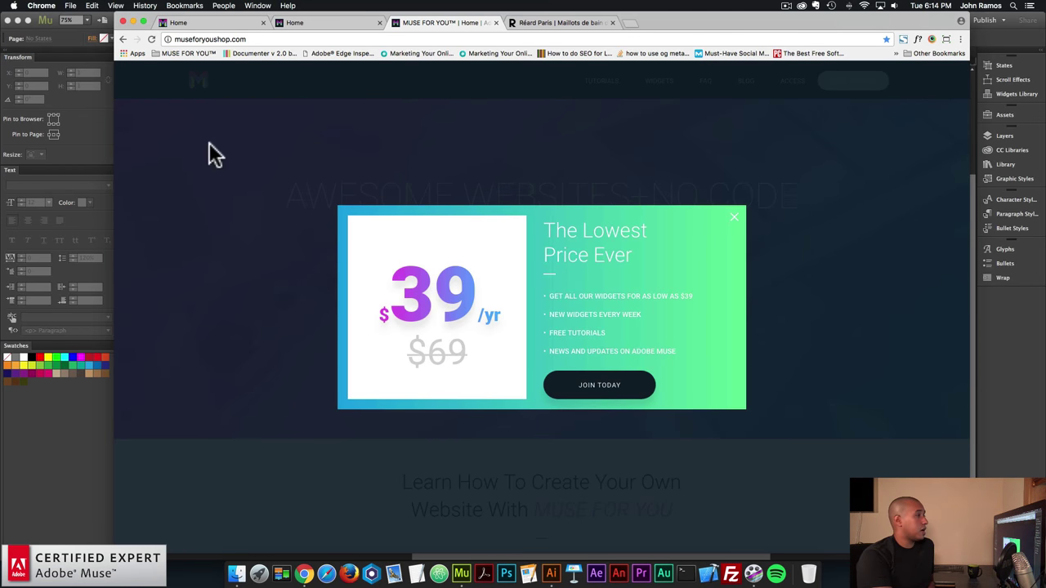
pyautogui.click(121, 39)
pyautogui.click(308, 290)
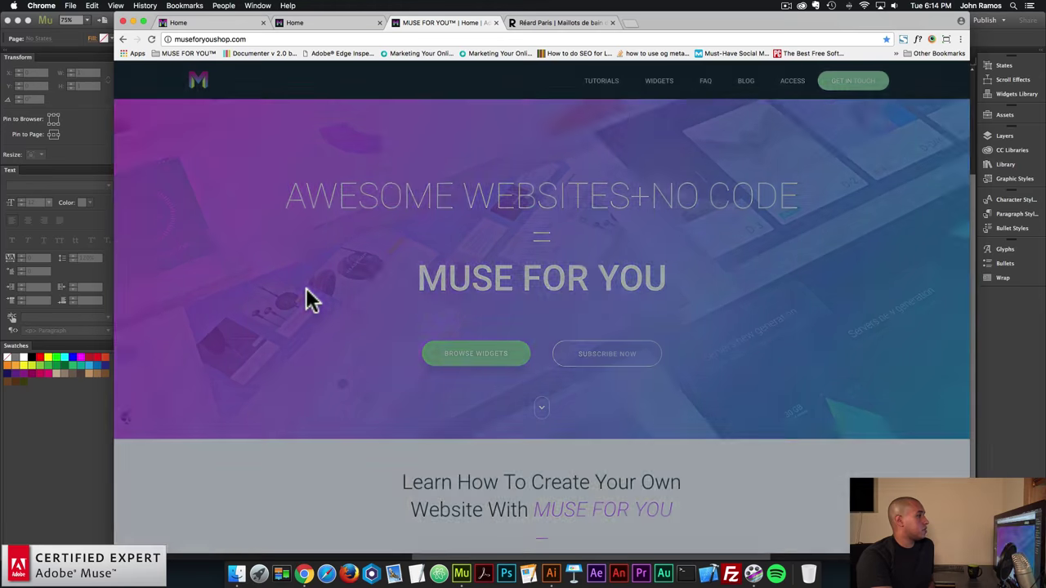
pyautogui.click(123, 39)
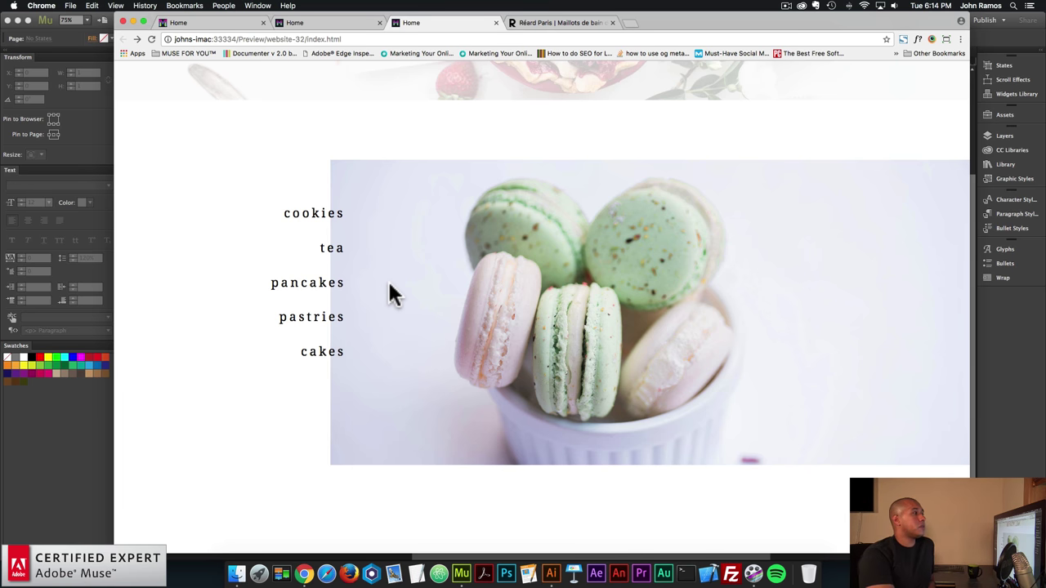
# Step: Examine how the collection names on the Réard Paris website swap the large image and its description
pyautogui.click(539, 22)
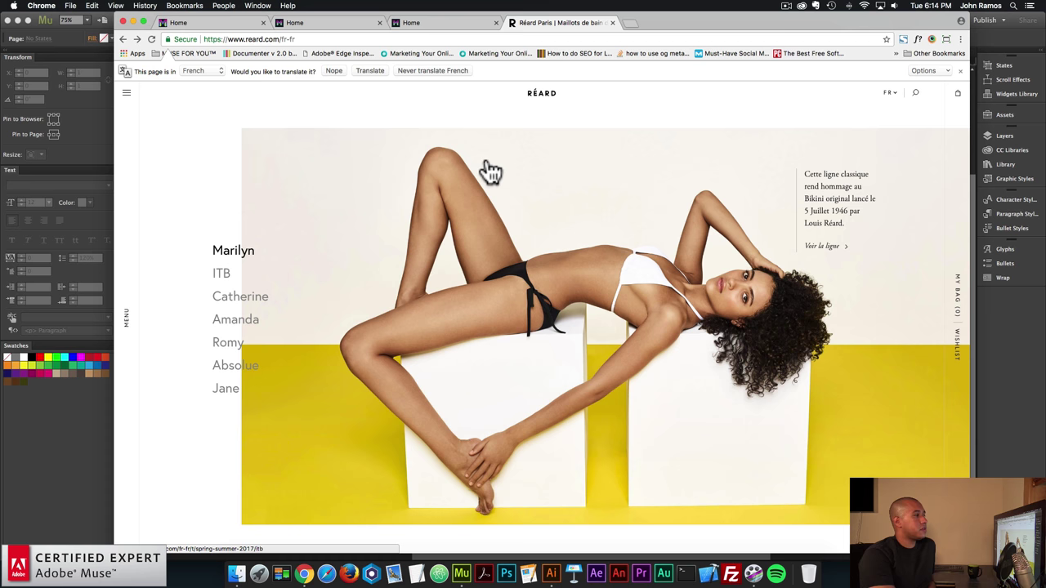
pyautogui.moveTo(220, 284)
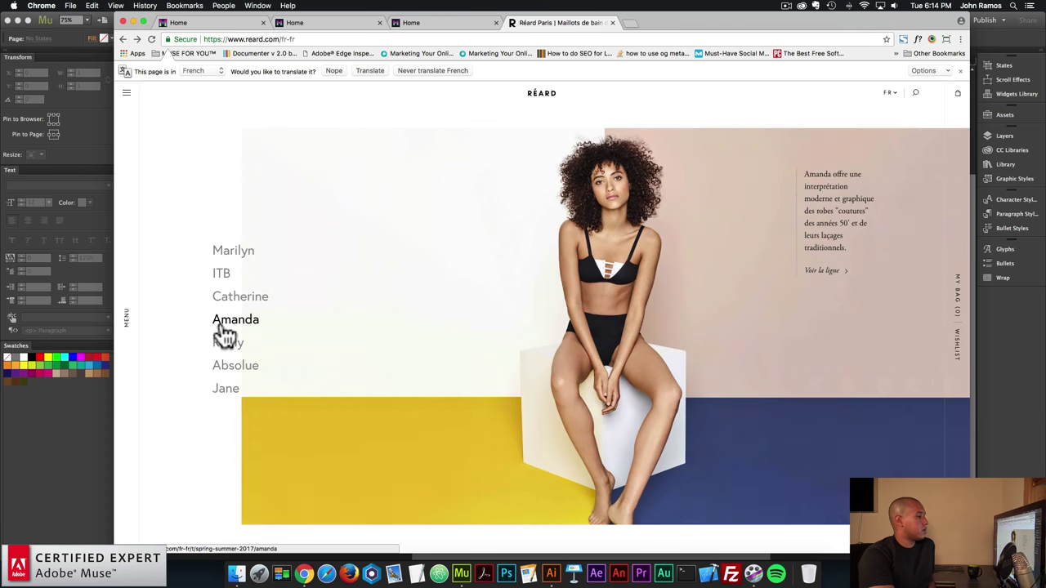
pyautogui.moveTo(223, 353)
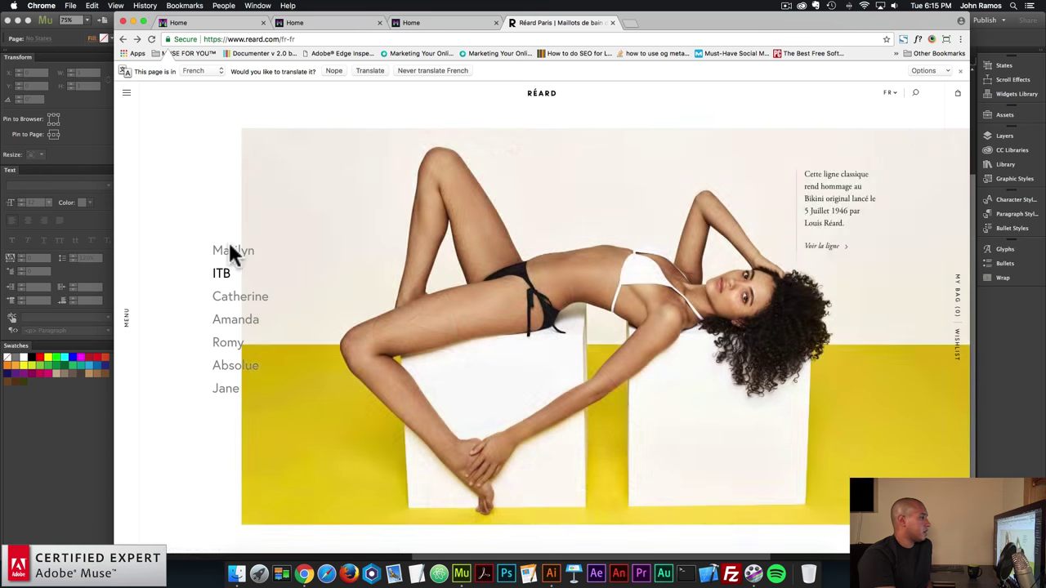
pyautogui.moveTo(227, 256)
pyautogui.moveTo(234, 311)
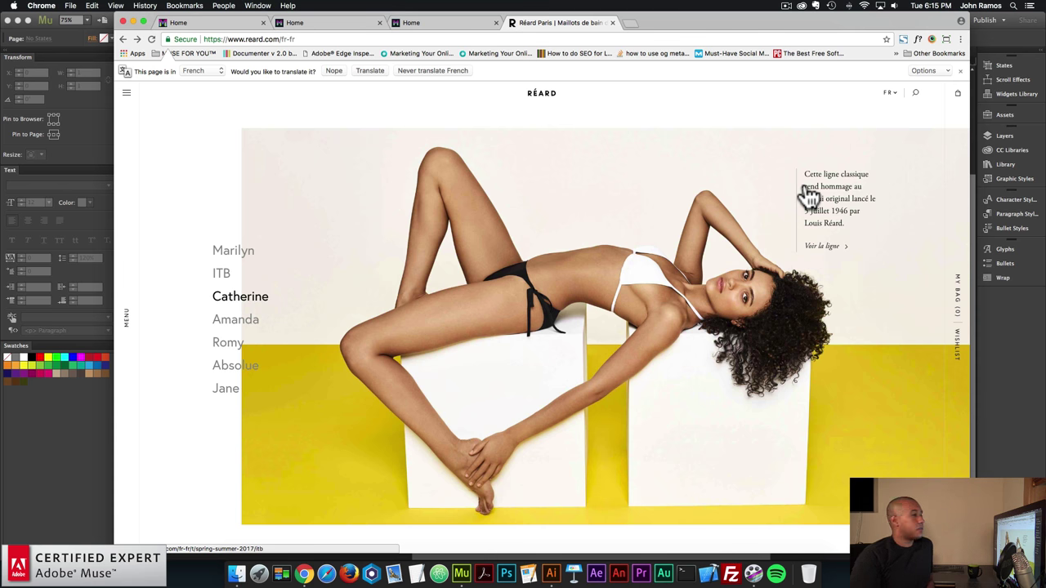
# Step: Review the Flower-to-Basketball and Interstellar preview pages, and narrow the browser window to examine the layout's response
pyautogui.click(349, 24)
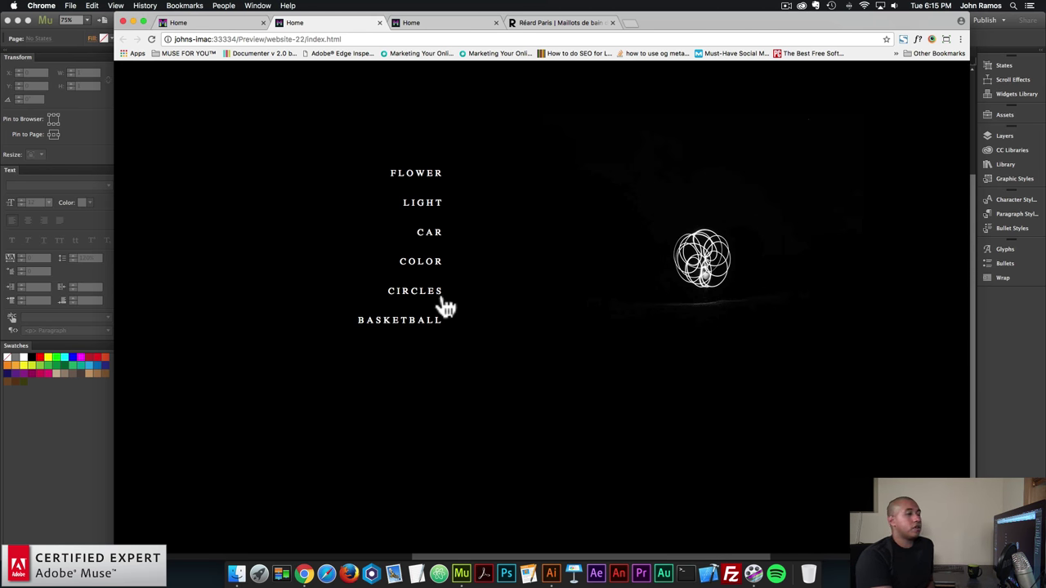
pyautogui.click(230, 23)
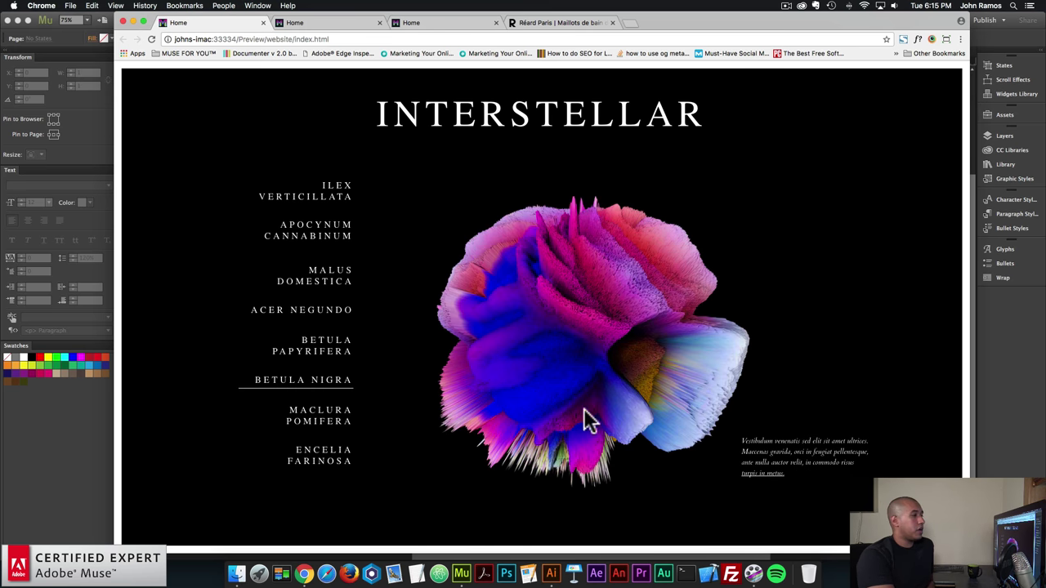
pyautogui.moveTo(969, 302); pyautogui.dragTo(824, 308)
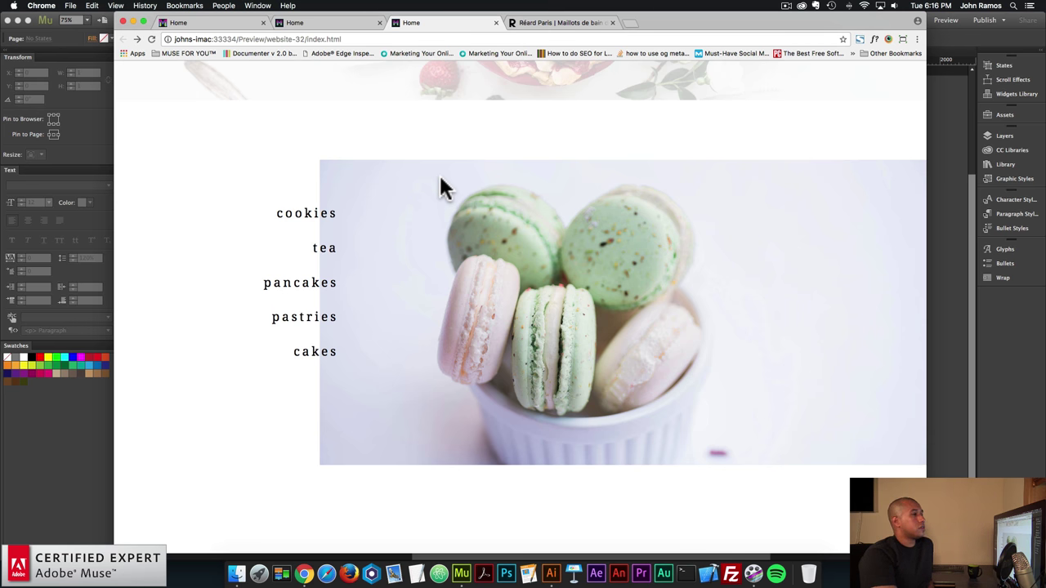
# Step: Switch to Adobe Muse, create a fluid-width site with a maximum page width of 1600, and open its Home page
pyautogui.click(940, 168)
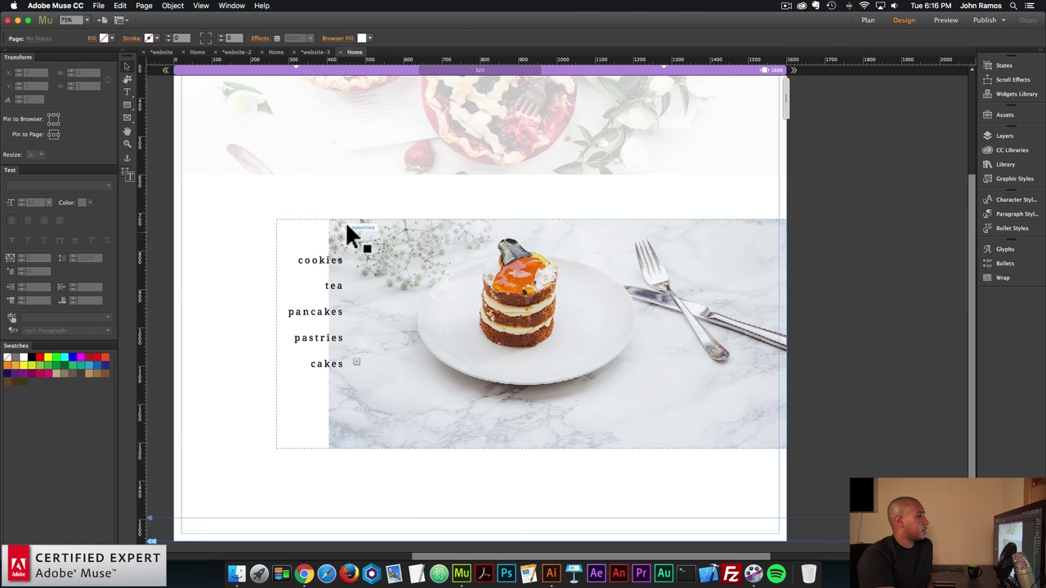
pyautogui.click(99, 6)
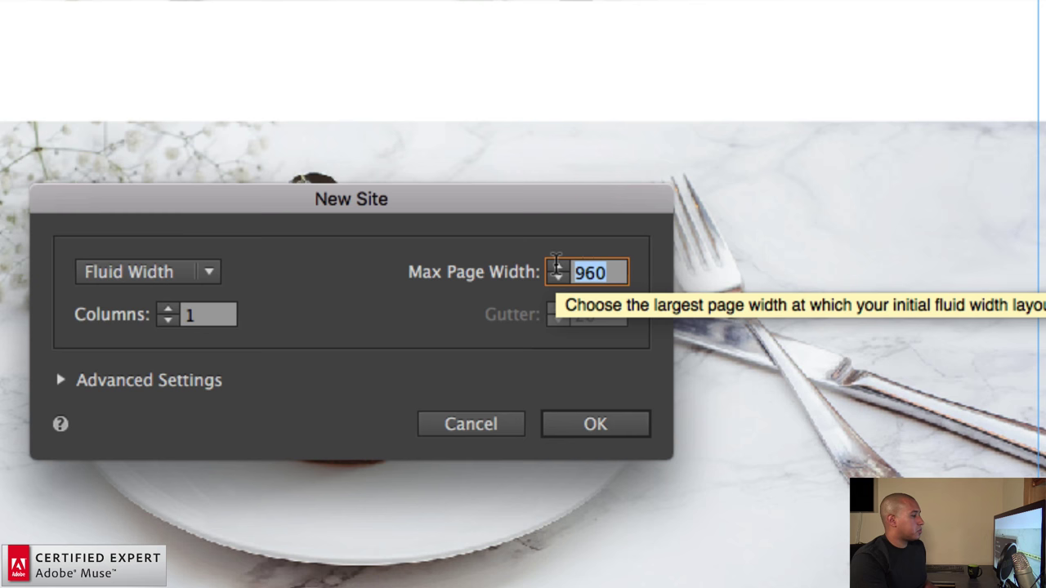
pyautogui.write('1600')
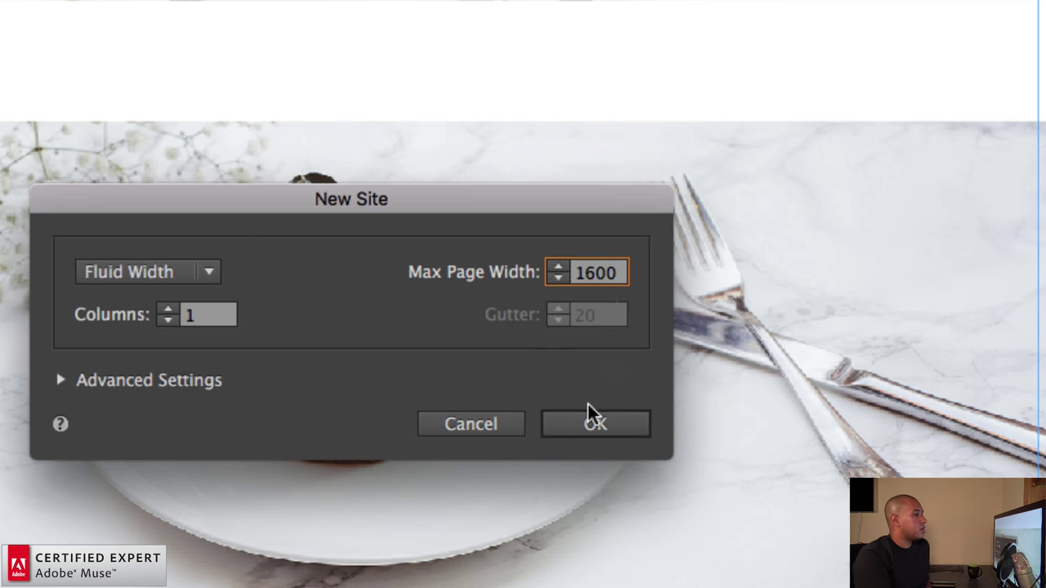
pyautogui.click(596, 425)
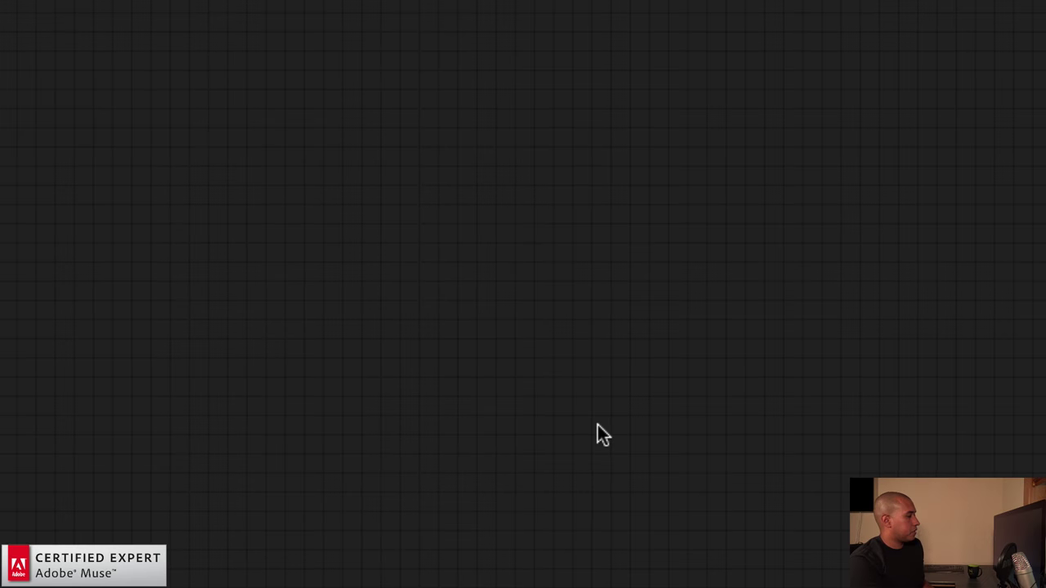
pyautogui.doubleClick(309, 127)
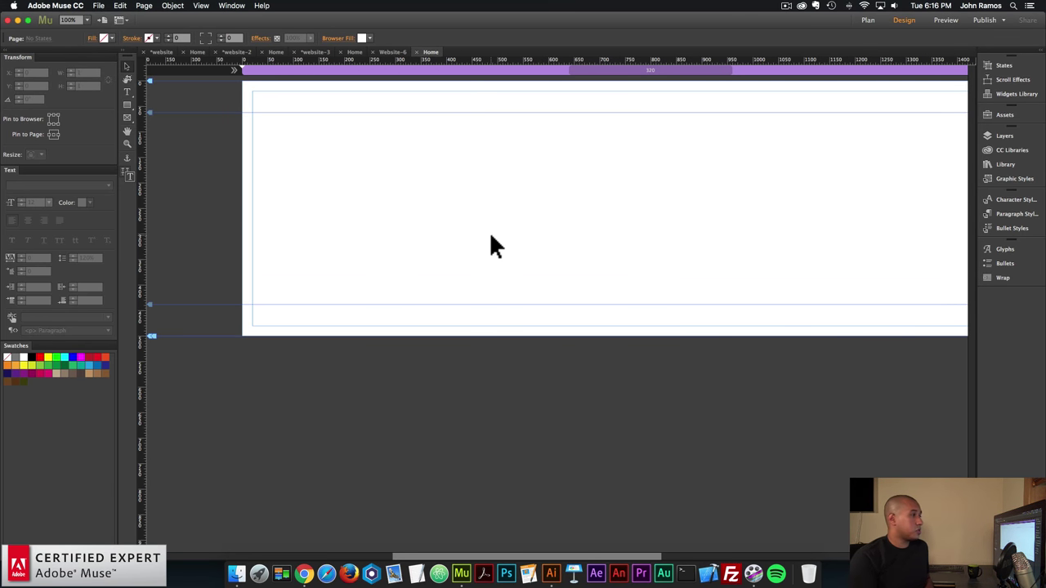
# Step: Insert a Blank composition widget and place it on the Home page at about X 310, Y 184
pyautogui.click(172, 6)
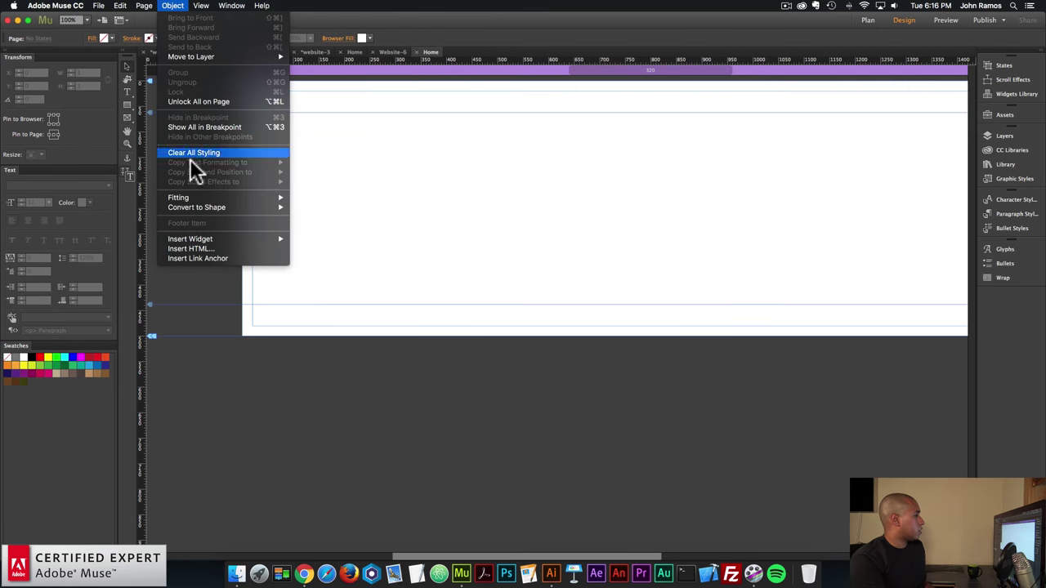
pyautogui.moveTo(194, 239)
pyautogui.moveTo(327, 249)
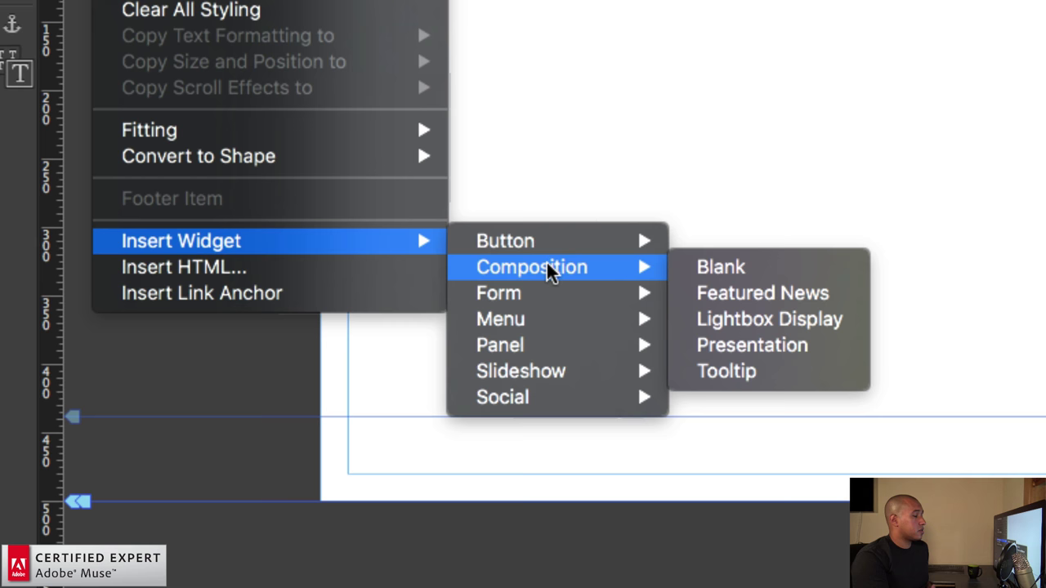
pyautogui.click(718, 266)
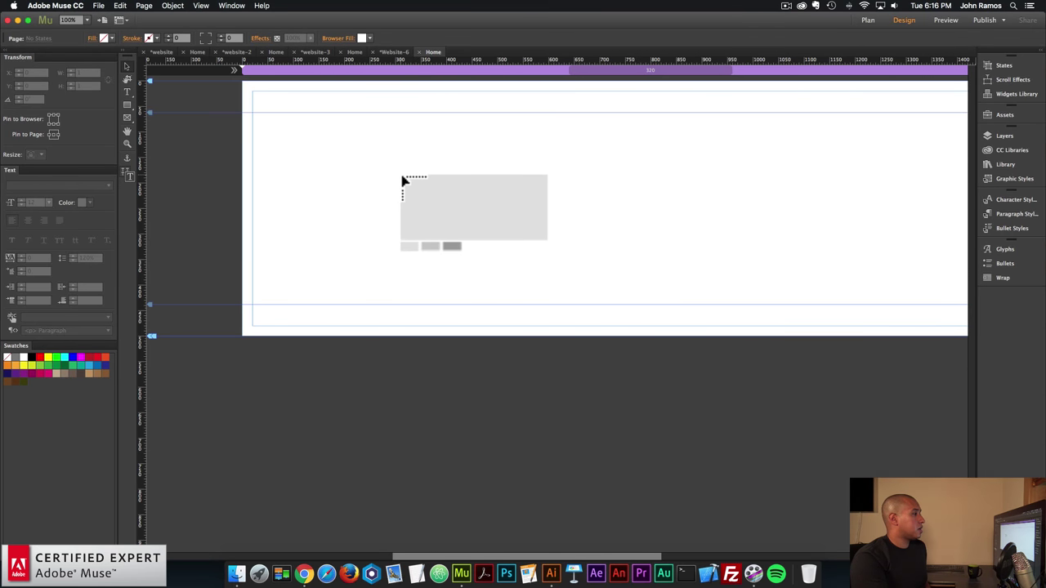
pyautogui.click(401, 175)
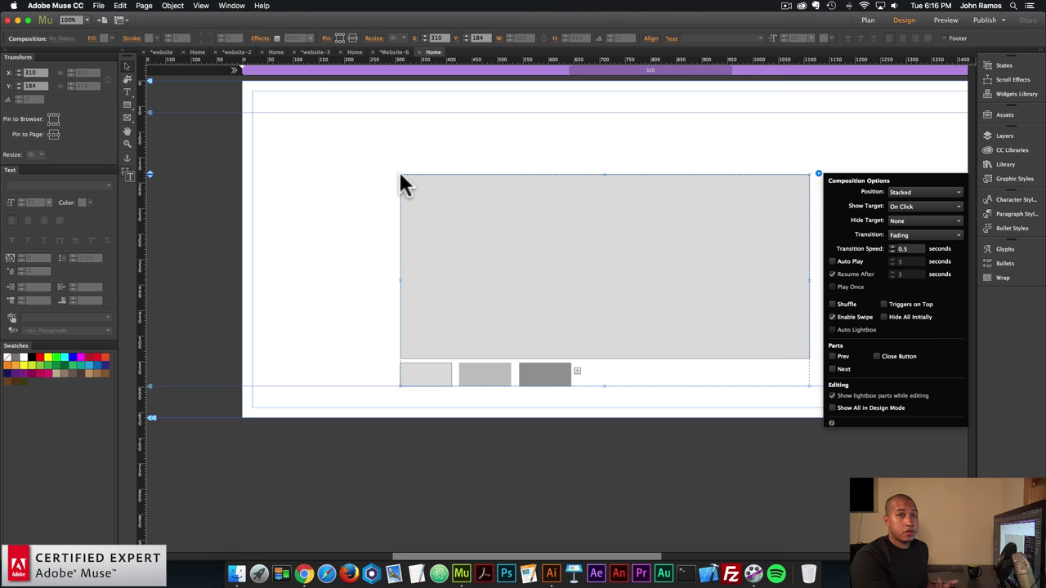
# Step: Examine how each of the composition's three triggers shows its own target container
pyautogui.click(473, 166)
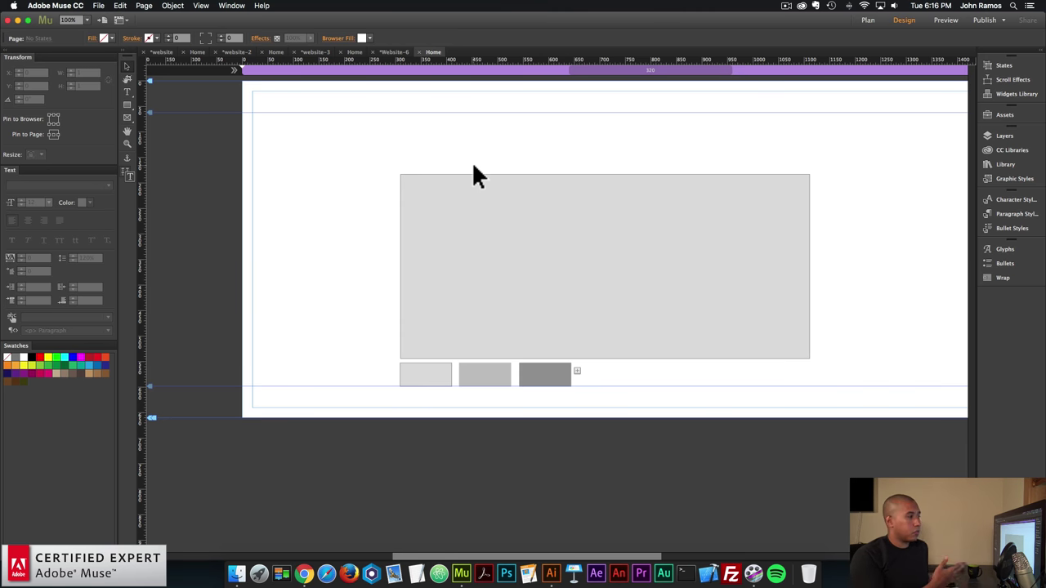
pyautogui.click(543, 219)
pyautogui.click(491, 378)
pyautogui.click(449, 378)
pyautogui.click(532, 378)
pyautogui.click(556, 302)
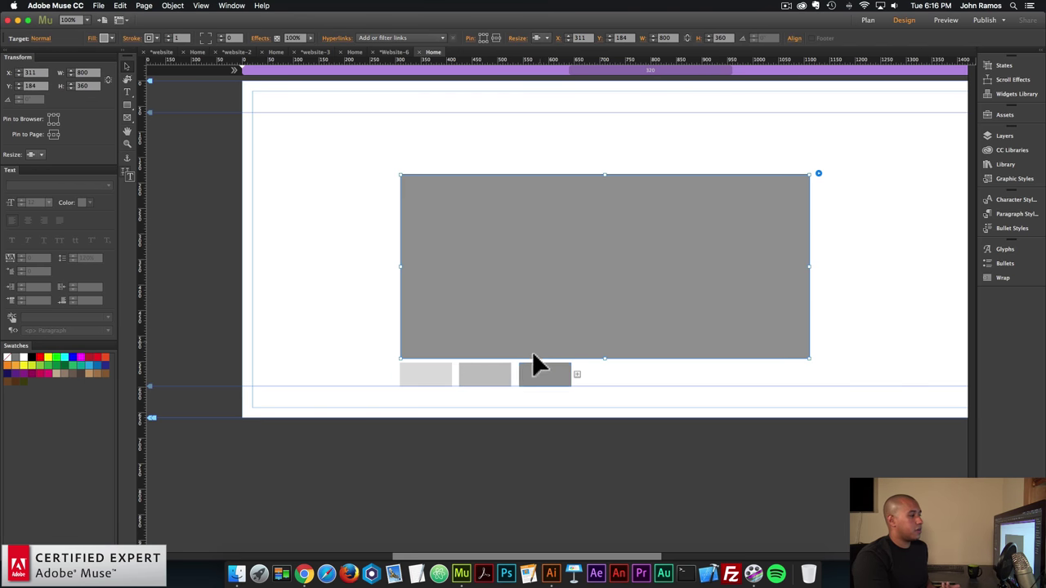
pyautogui.click(487, 384)
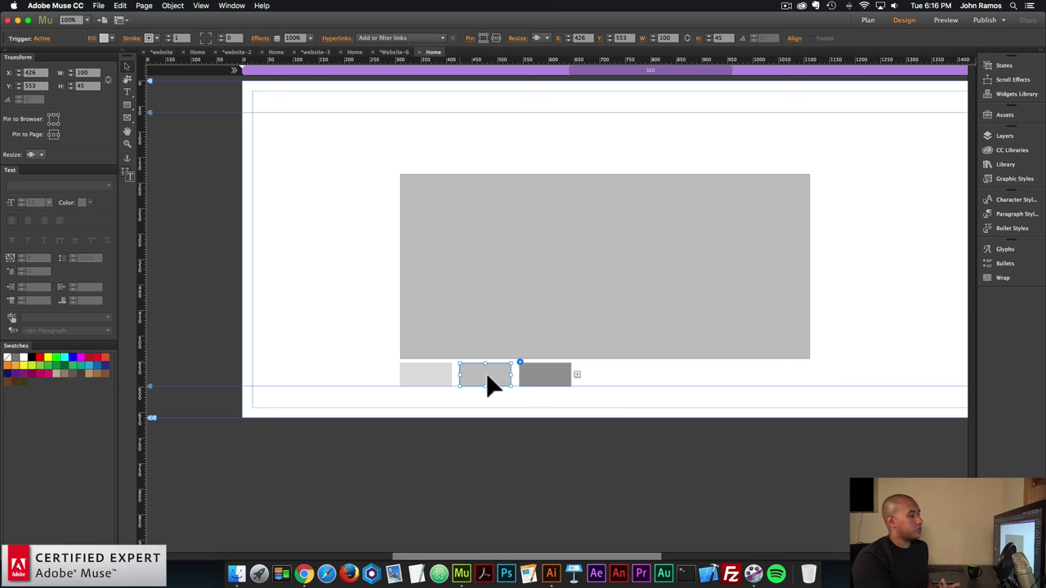
# Step: Delete the composition's third and second triggers, keeping only the first one
pyautogui.click(544, 376)
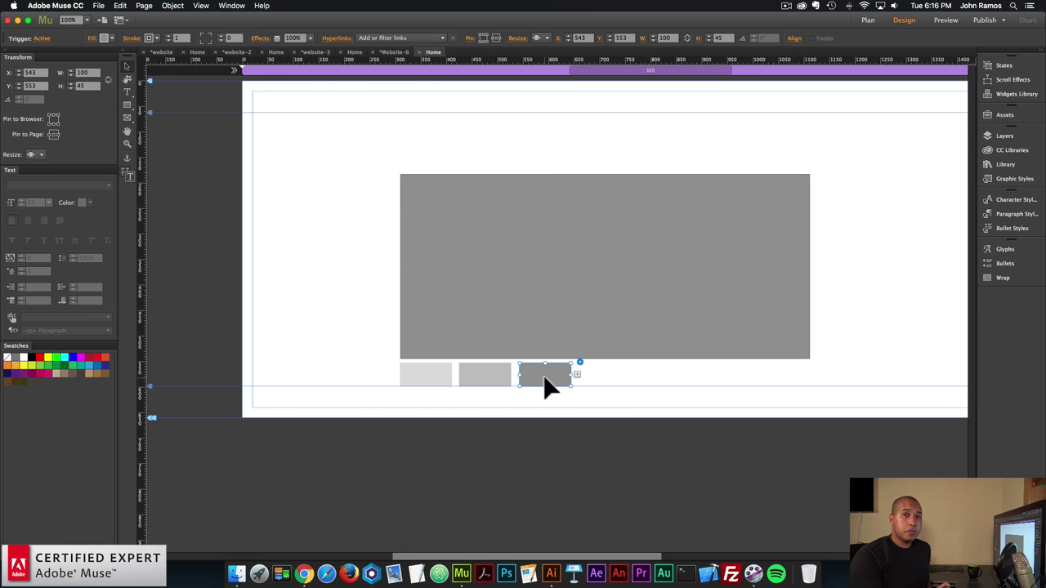
pyautogui.click(498, 378)
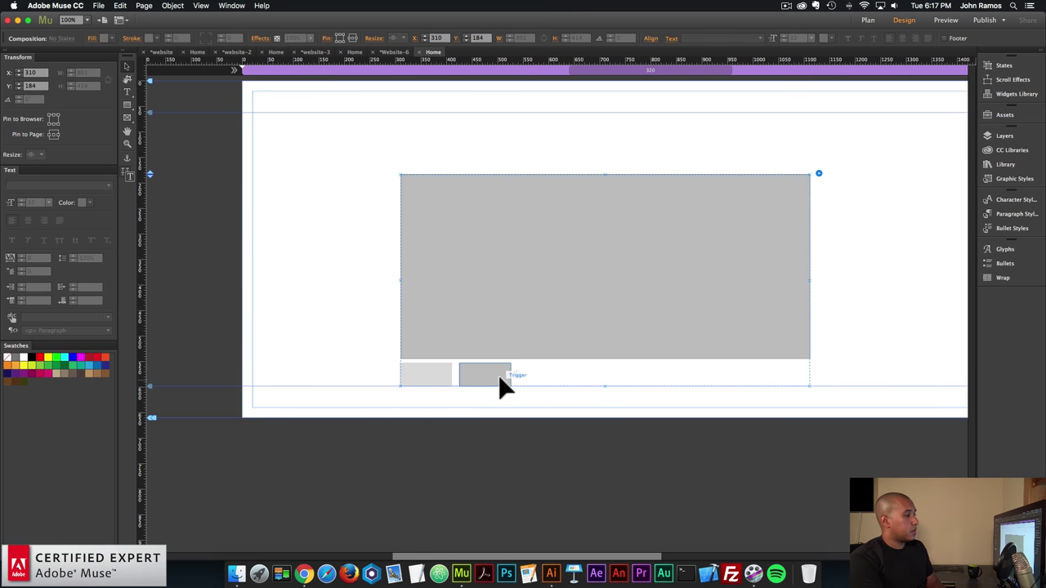
pyautogui.click(436, 373)
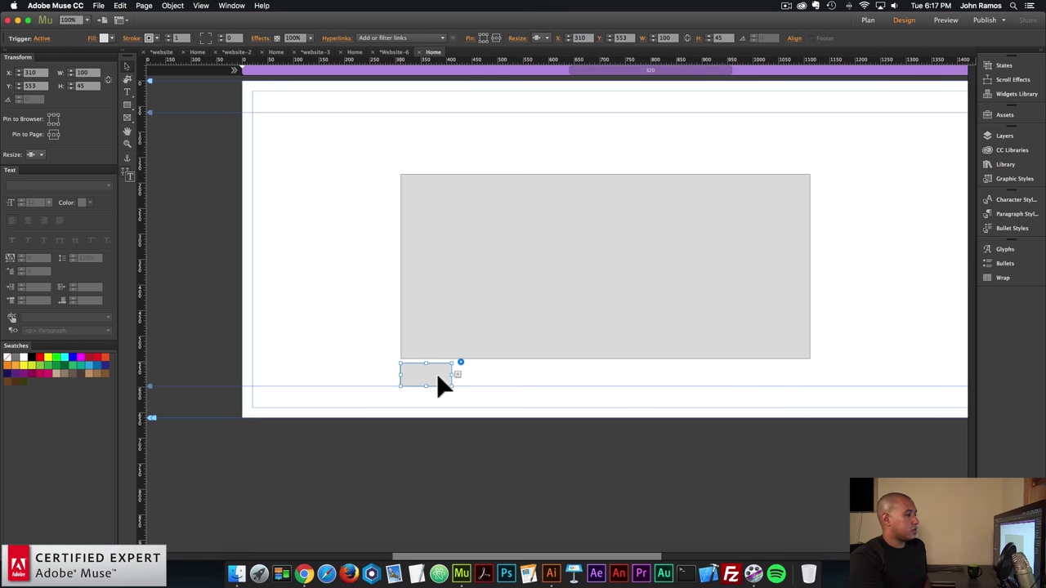
# Step: Remove the fill from the composition's target container, set its stroke to 0, and check its states
pyautogui.click(480, 301)
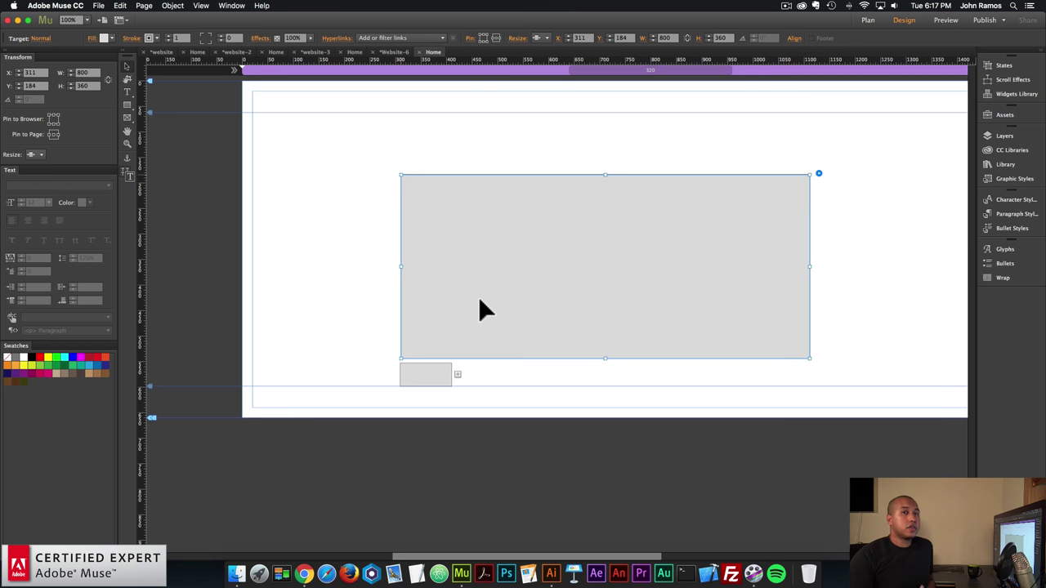
pyautogui.press('Escape')
pyautogui.click(552, 230)
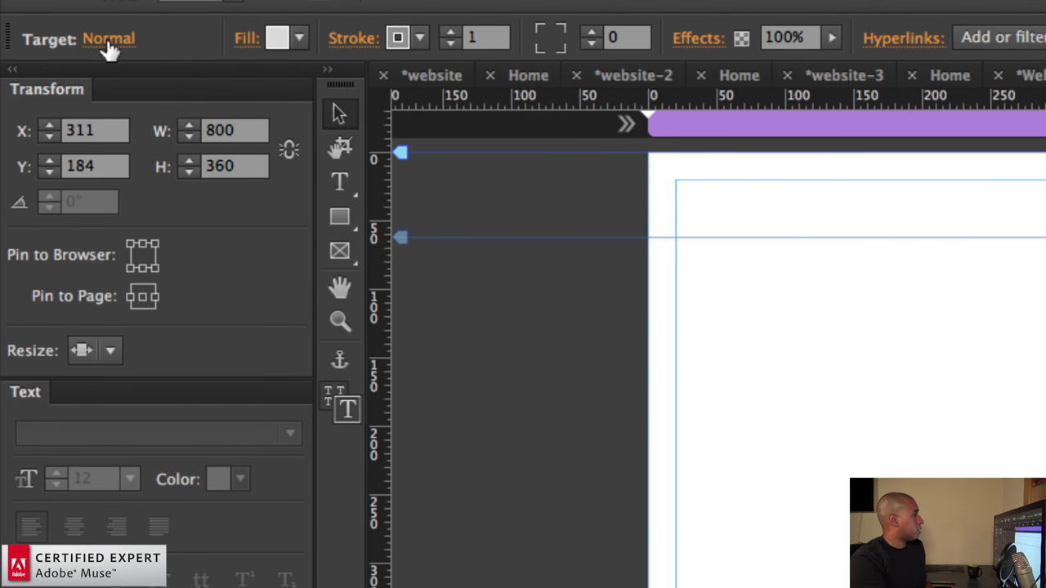
pyautogui.click(43, 40)
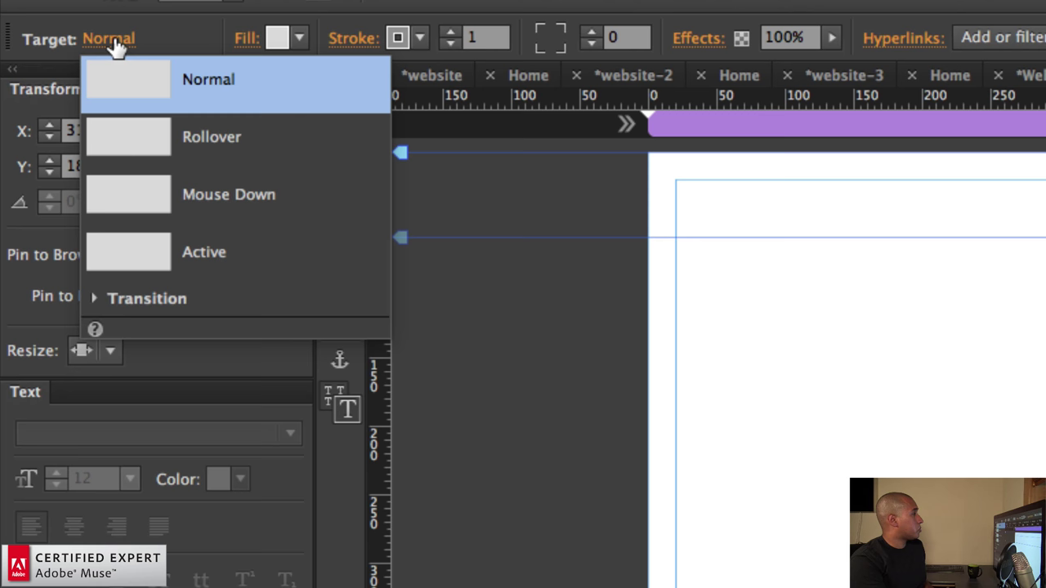
pyautogui.click(299, 39)
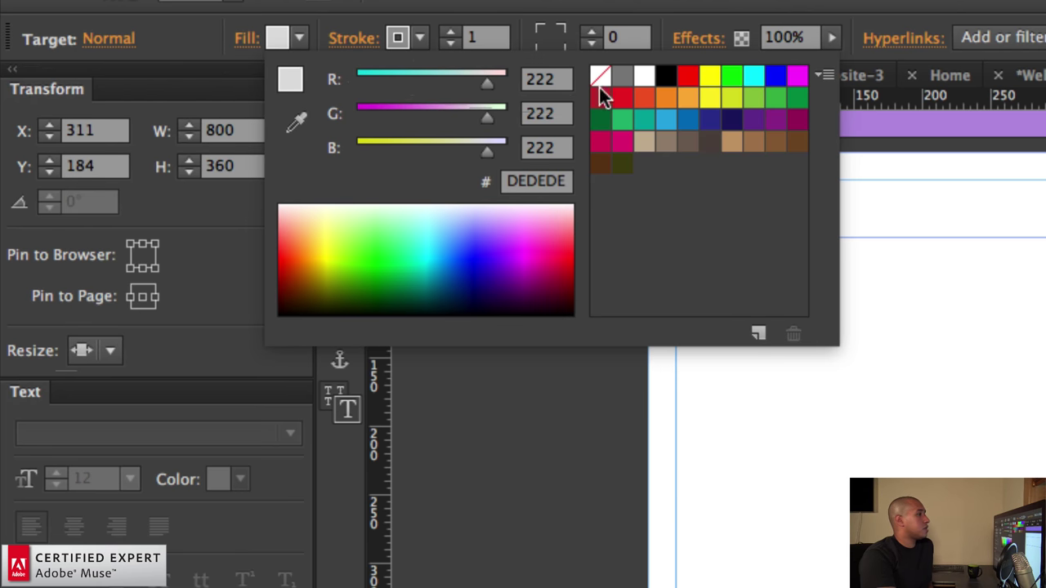
pyautogui.click(600, 78)
pyautogui.click(451, 43)
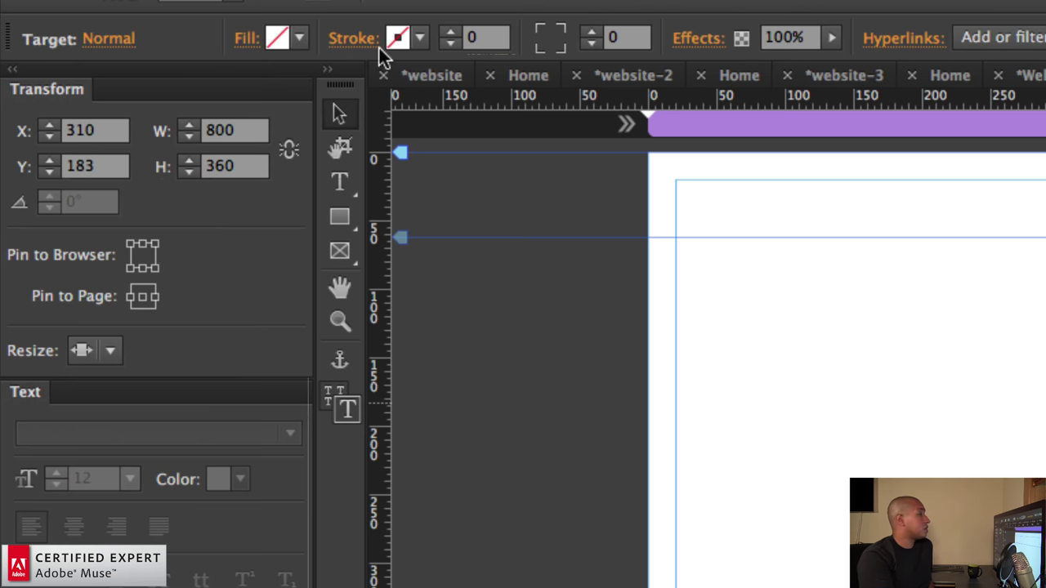
pyautogui.click(92, 38)
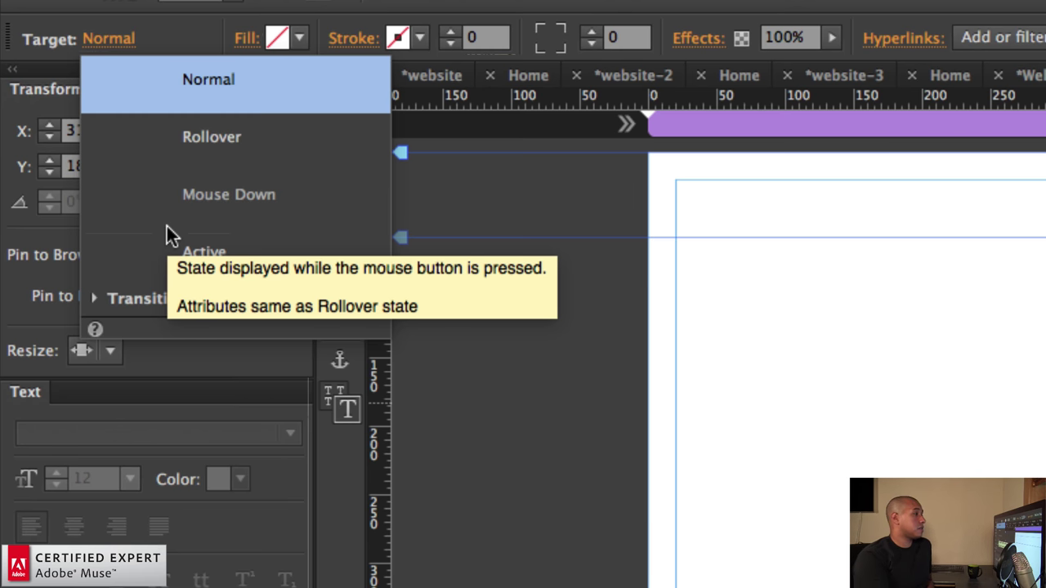
# Step: Remove the fill from the remaining trigger's Normal state and set its stroke to 0
pyautogui.click(745, 295)
pyautogui.press('super+minus')
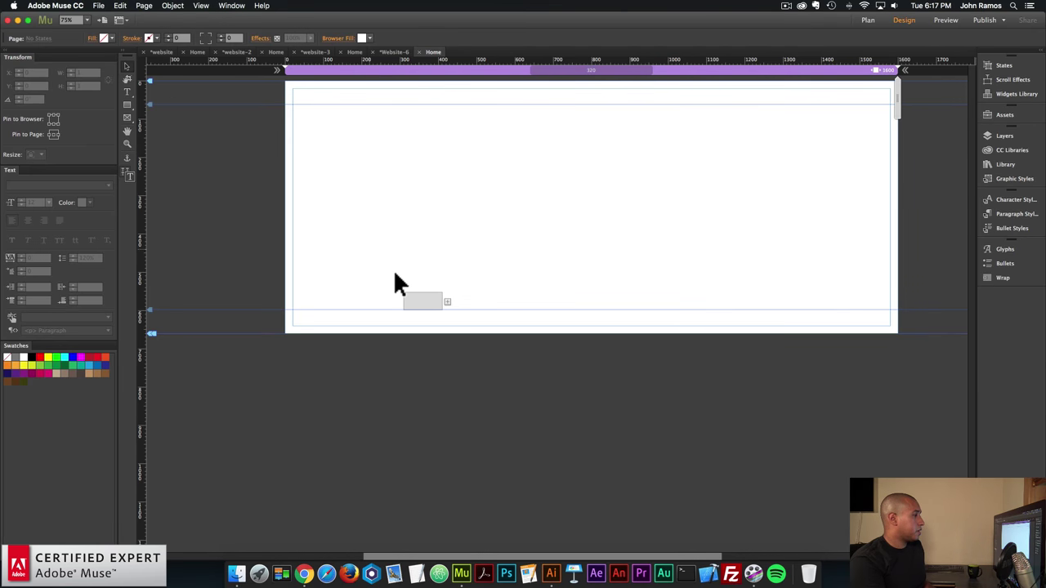
pyautogui.click(427, 301)
pyautogui.click(427, 301)
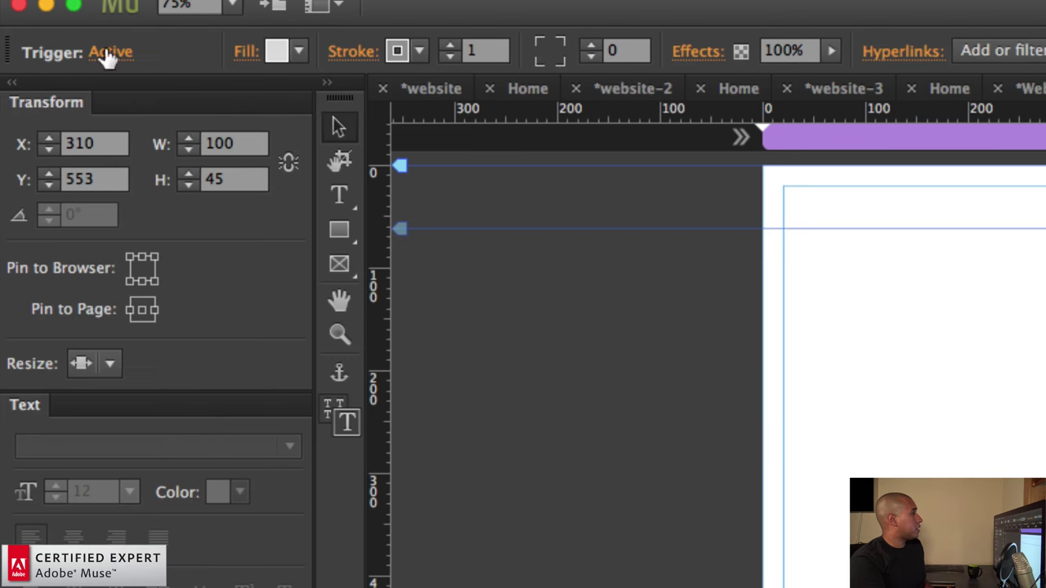
pyautogui.click(39, 38)
pyautogui.click(152, 92)
pyautogui.click(300, 51)
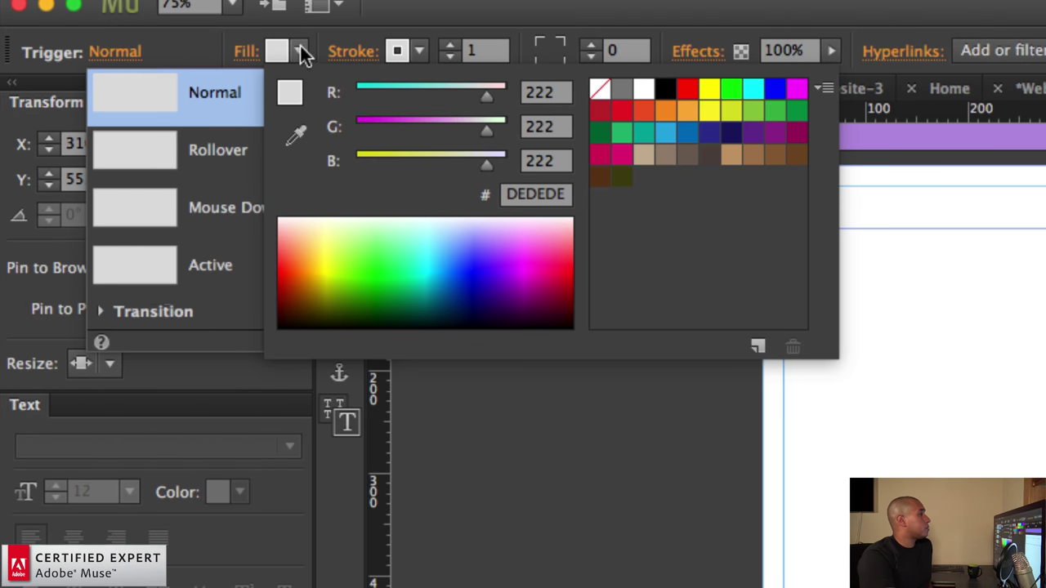
pyautogui.click(599, 88)
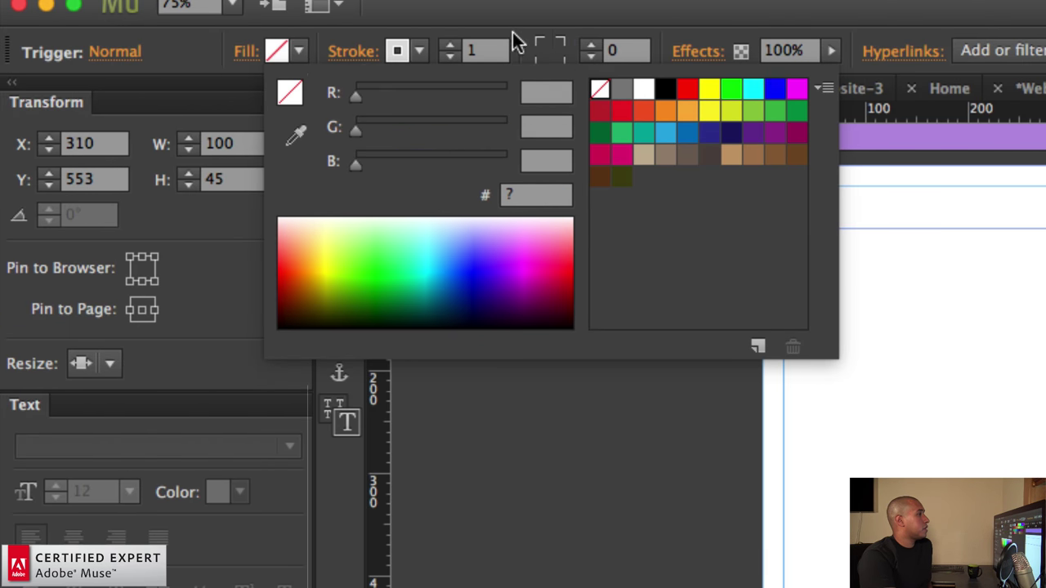
pyautogui.click(451, 57)
# Step: Remove the fill from the trigger's Active state
pyautogui.click(118, 54)
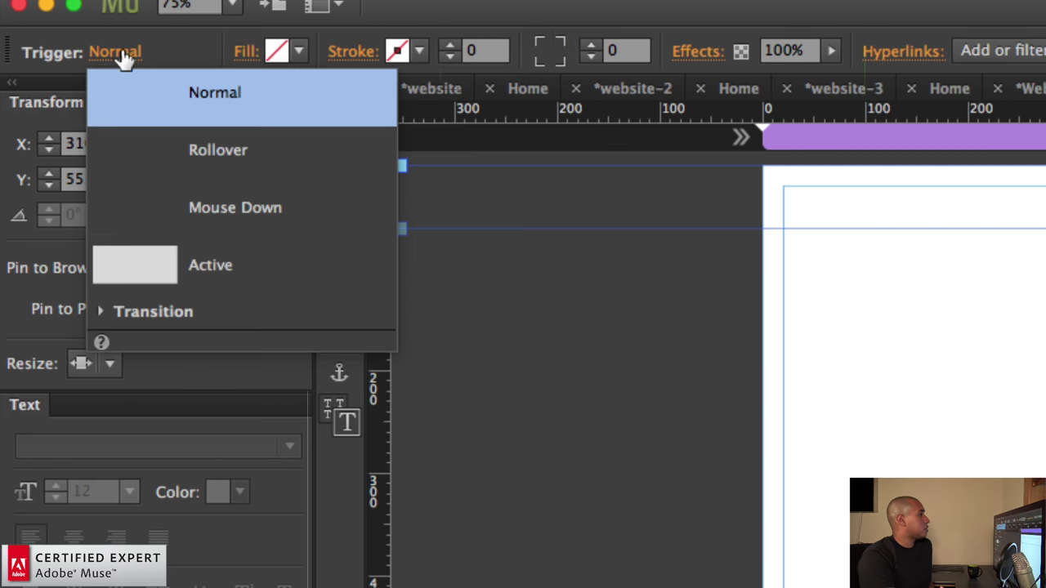
pyautogui.click(154, 263)
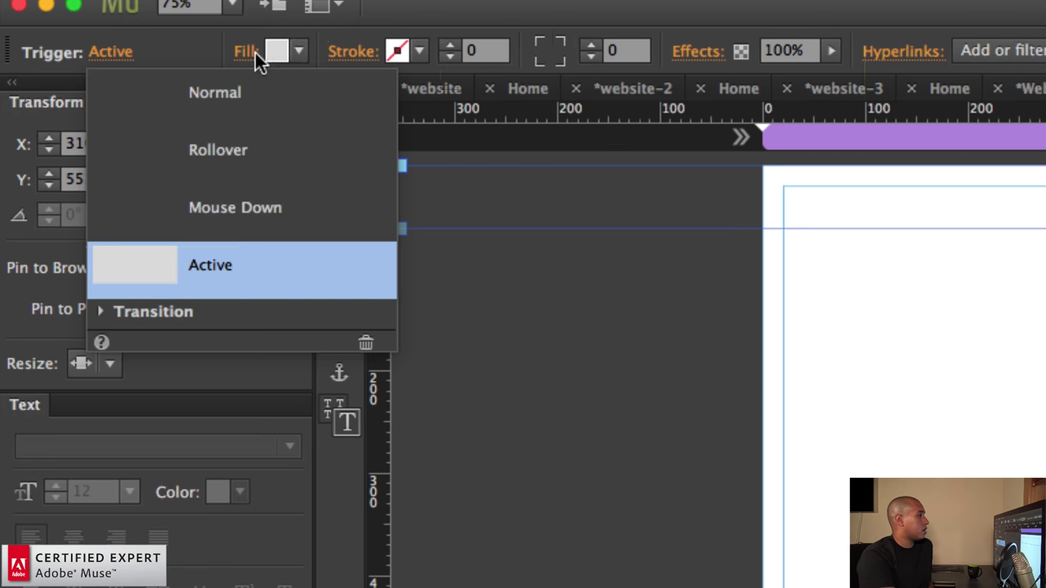
pyautogui.click(299, 52)
pyautogui.click(603, 87)
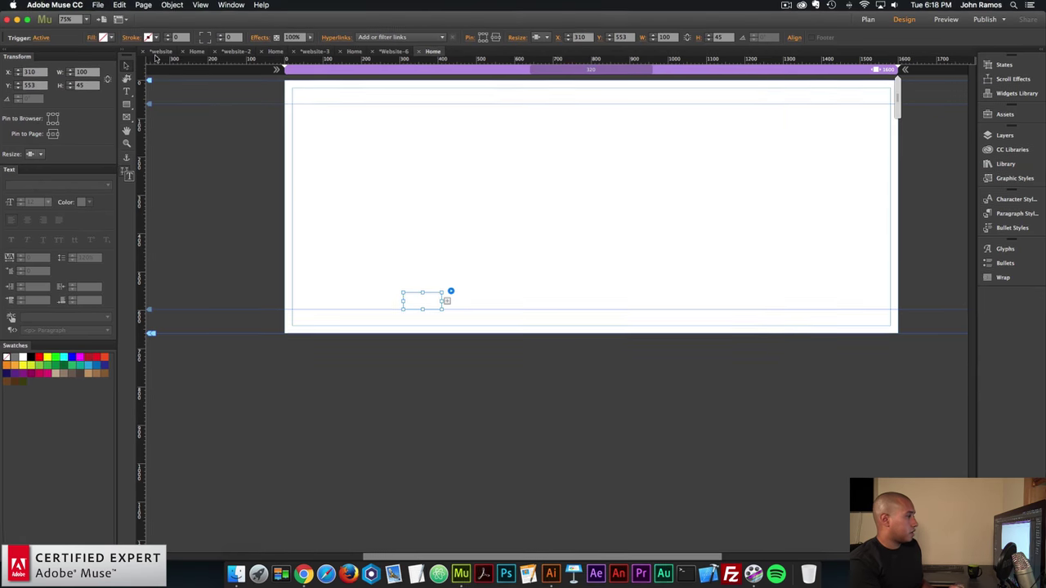
pyautogui.click(379, 174)
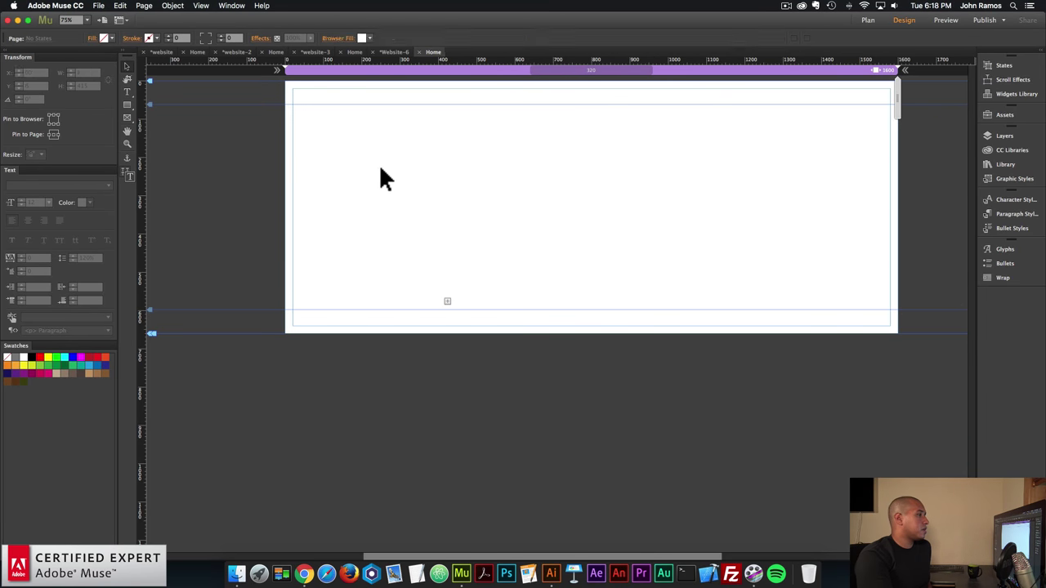
# Step: Move the whole composition to about X 731, Y 137 on the page
pyautogui.click(530, 228)
pyautogui.moveTo(527, 220); pyautogui.dragTo(680, 196)
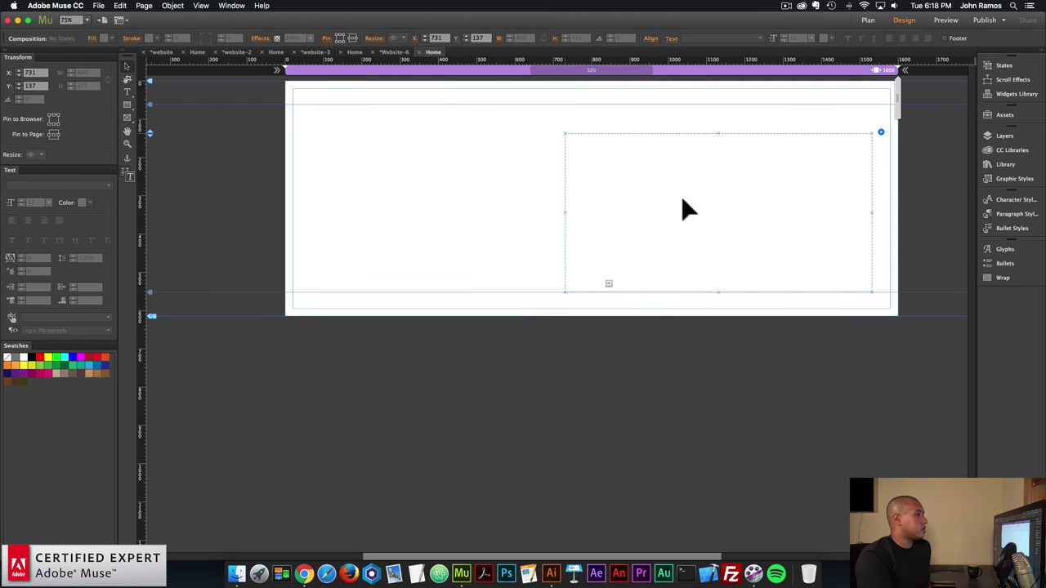
pyautogui.press('Delete')
pyautogui.press('super+z')
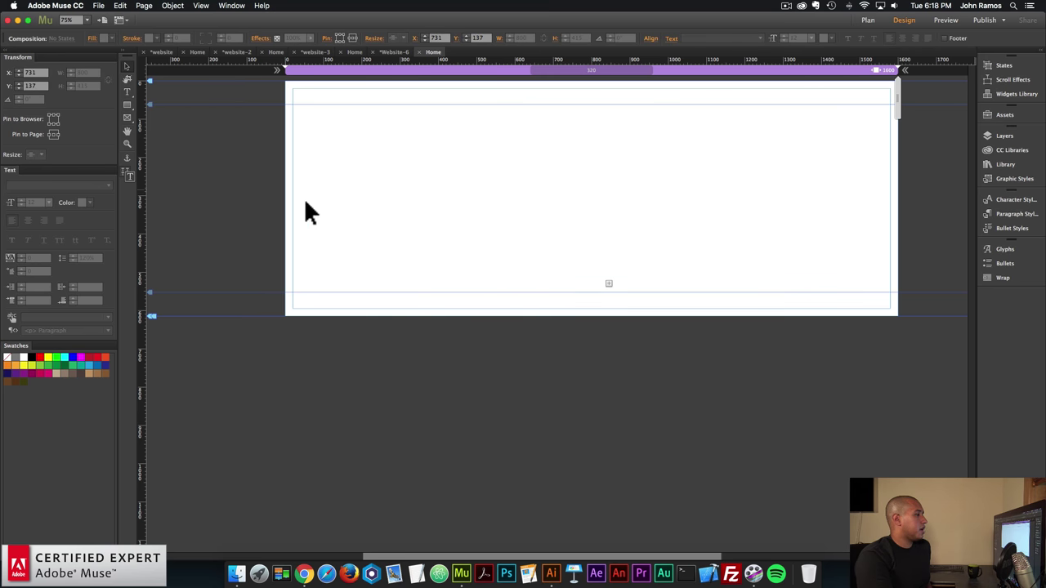
# Step: Move the trigger outside the target container, to its left, at about X 426, Y 208
pyautogui.click(591, 288)
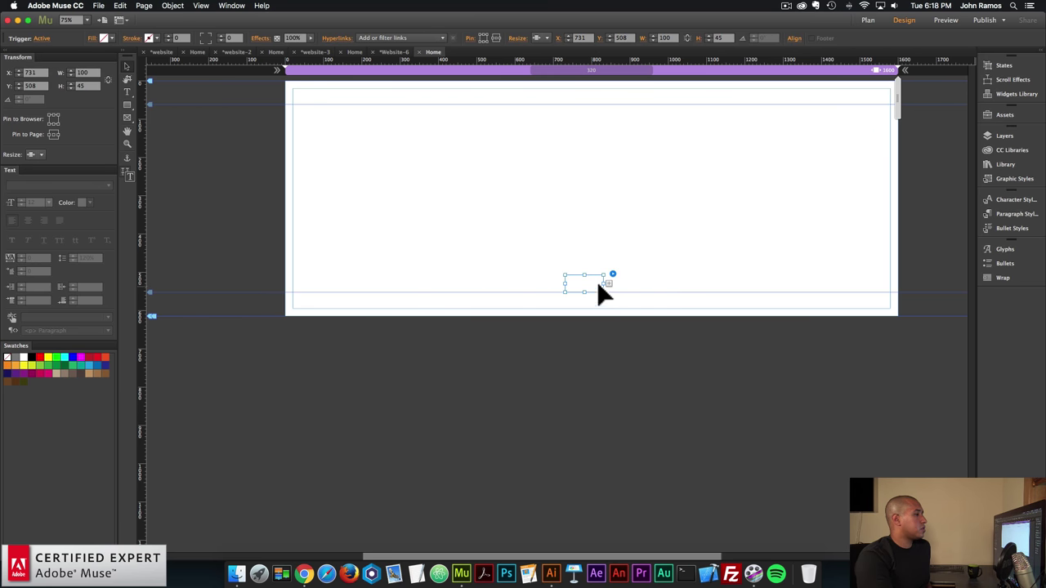
pyautogui.moveTo(589, 282); pyautogui.dragTo(483, 164)
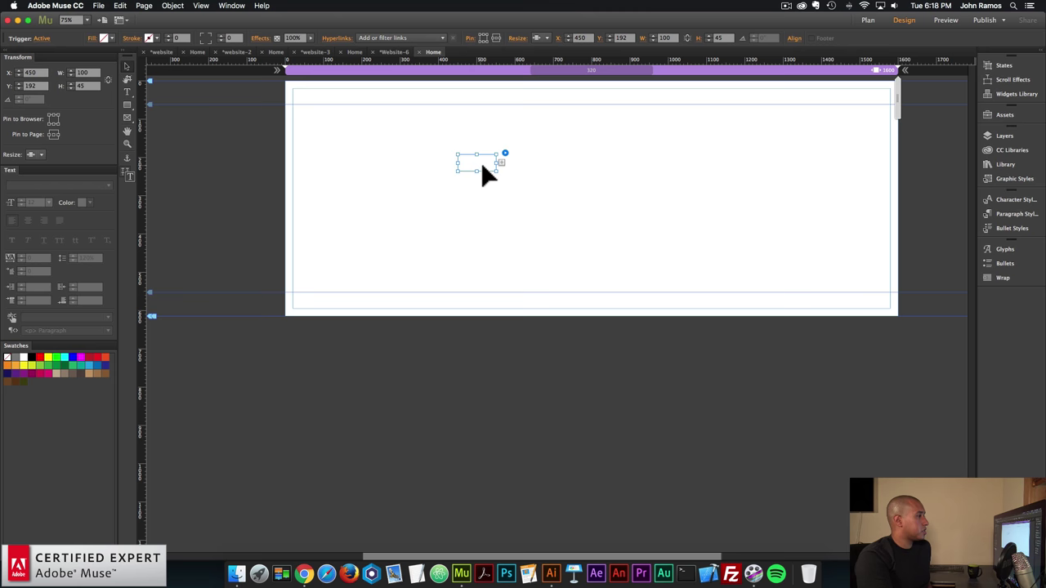
pyautogui.click(595, 202)
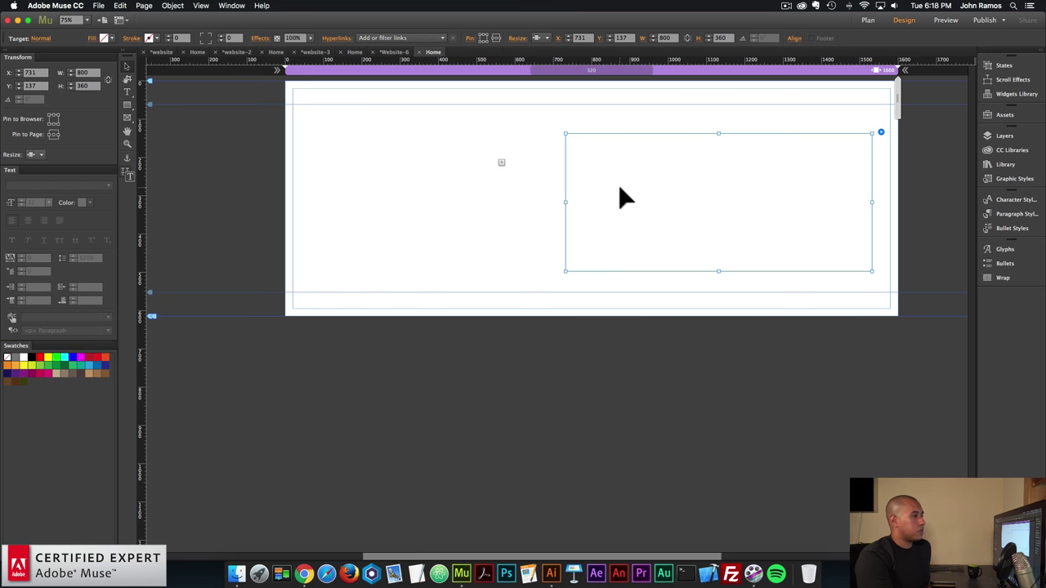
pyautogui.click(473, 165)
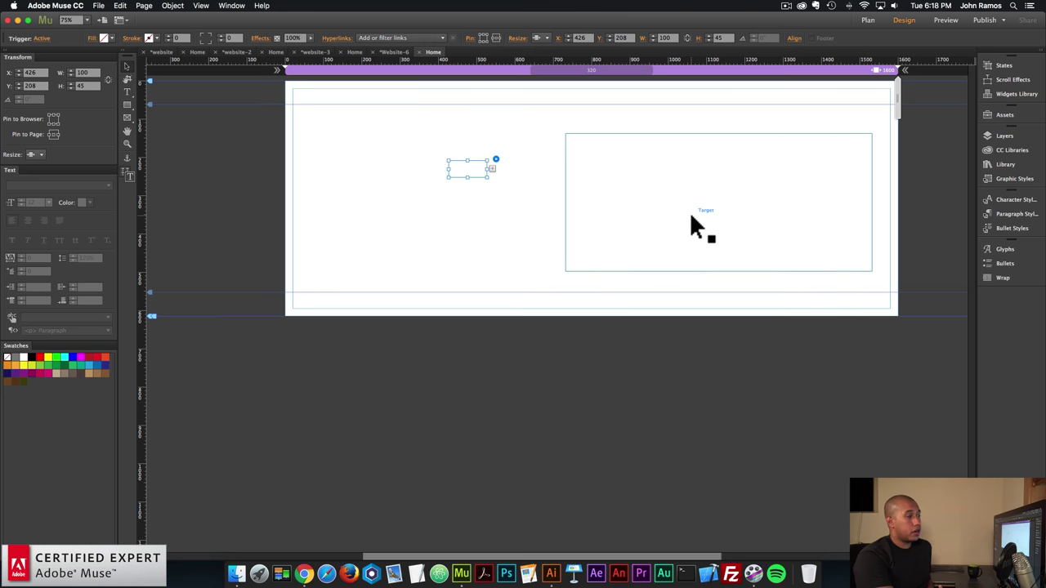
# Step: Fill the target container with the image india-tupy-286142.jpg from the images-2 folder and adjust its fitting so it covers the container
pyautogui.click(716, 200)
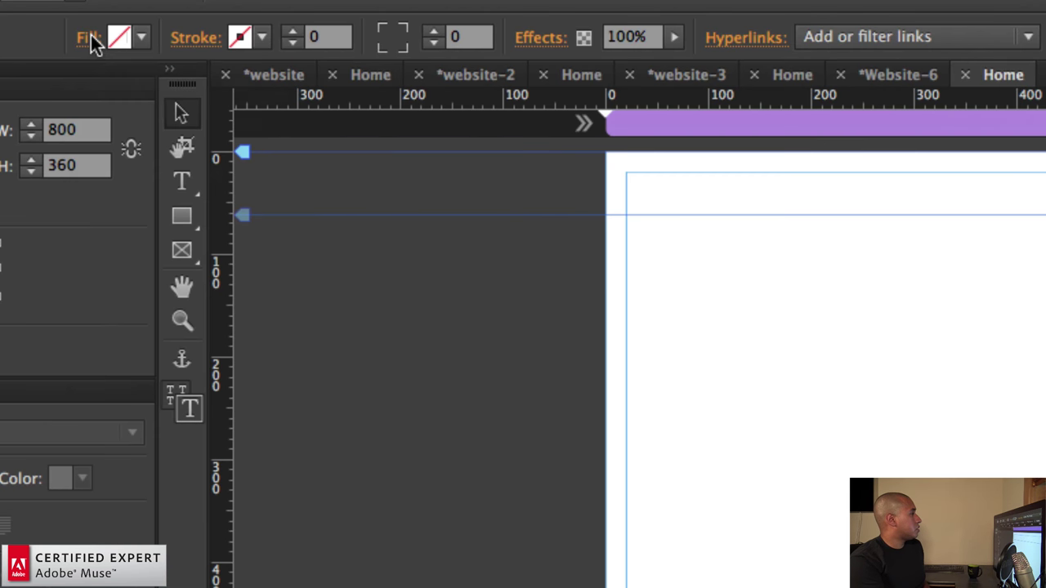
pyautogui.click(93, 43)
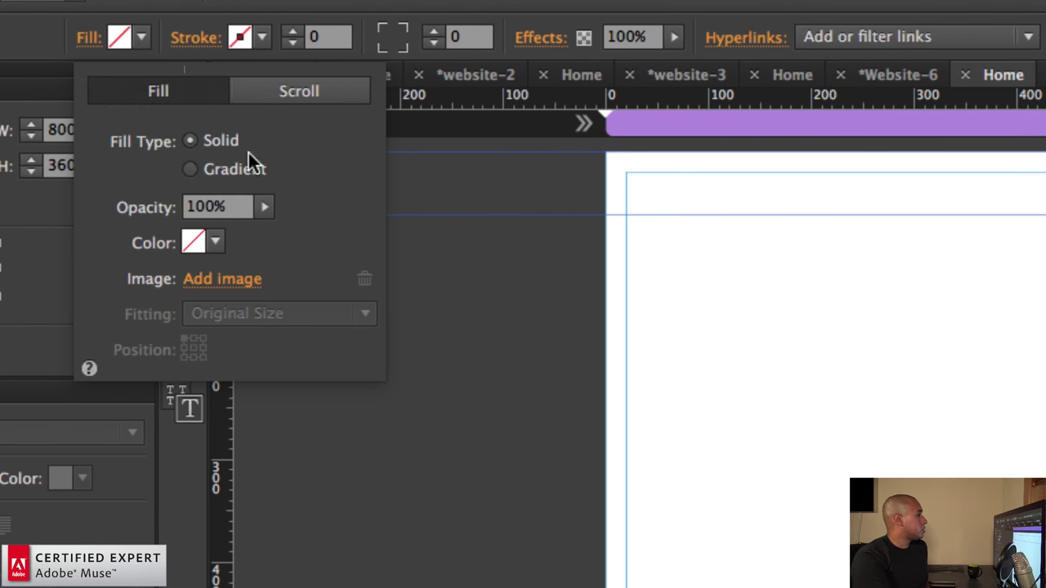
pyautogui.click(227, 280)
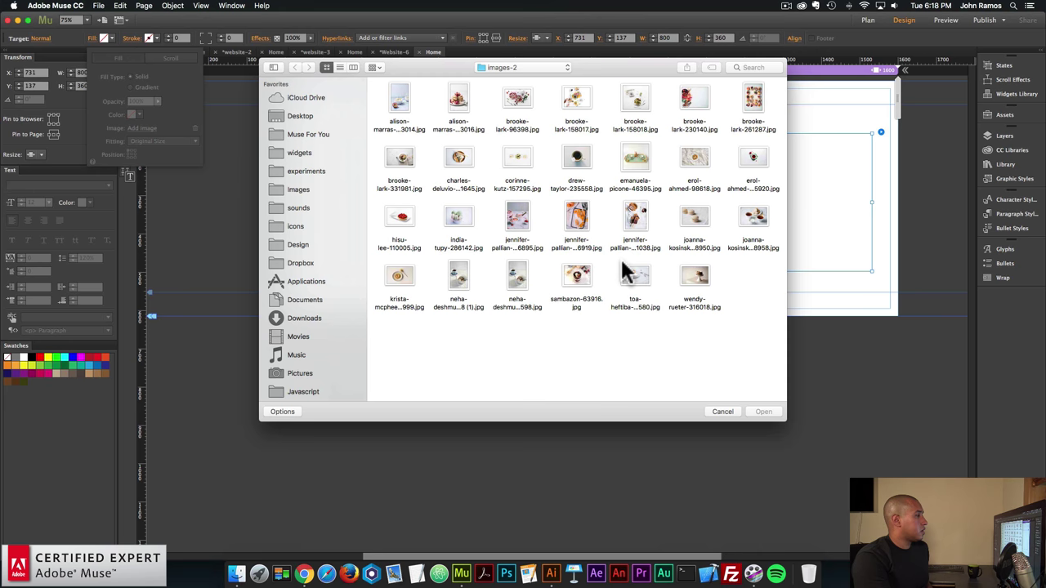
pyautogui.click(458, 238)
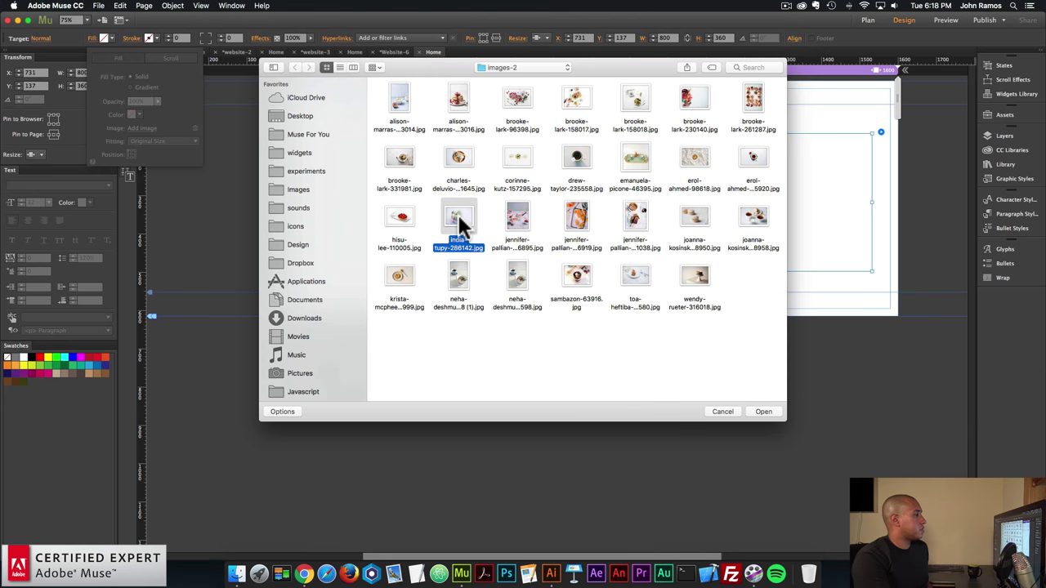
pyautogui.doubleClick(460, 223)
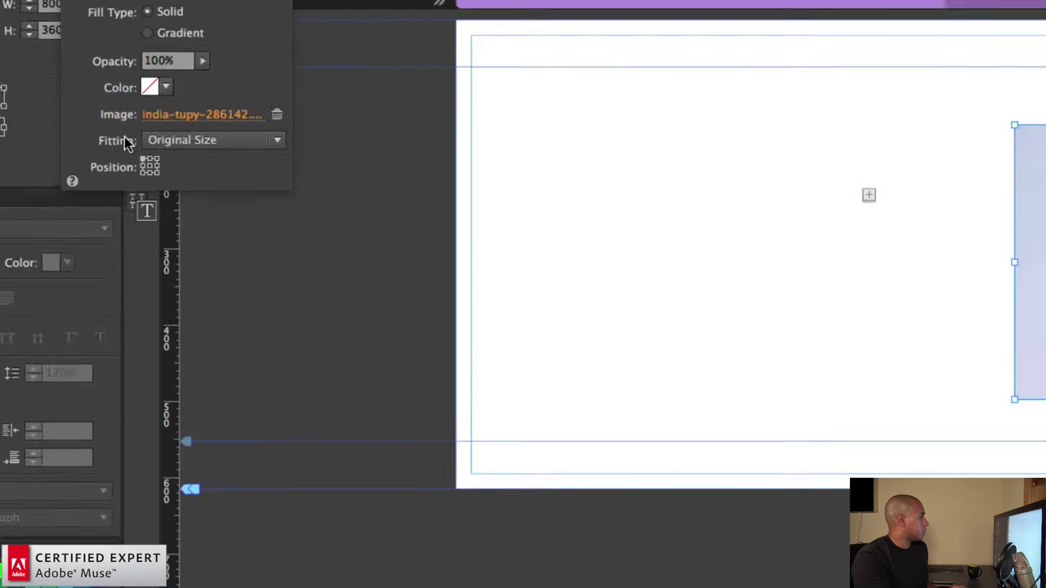
pyautogui.click(151, 143)
pyautogui.click(148, 153)
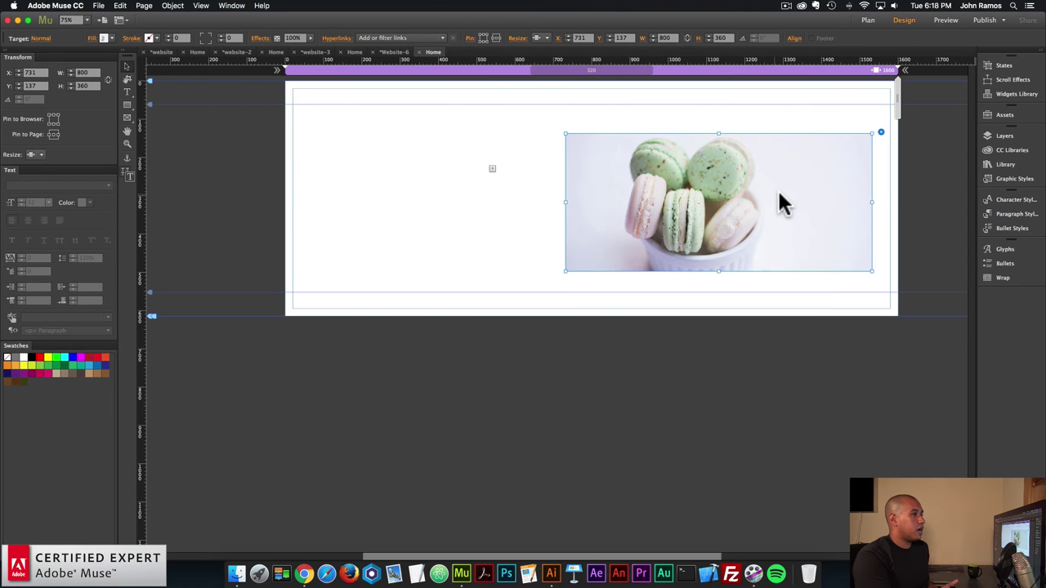
# Step: Place the image container against the page's right edge at Y 147, with height 600 and its left edge extended to about X 520
pyautogui.moveTo(801, 192); pyautogui.dragTo(811, 212)
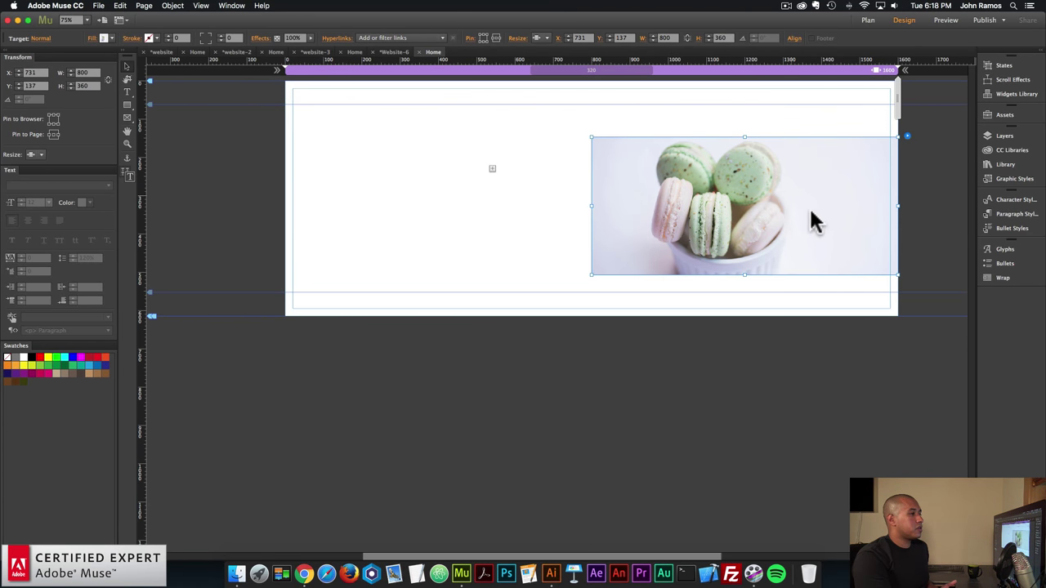
pyautogui.moveTo(744, 274); pyautogui.dragTo(747, 373)
pyautogui.click(722, 37)
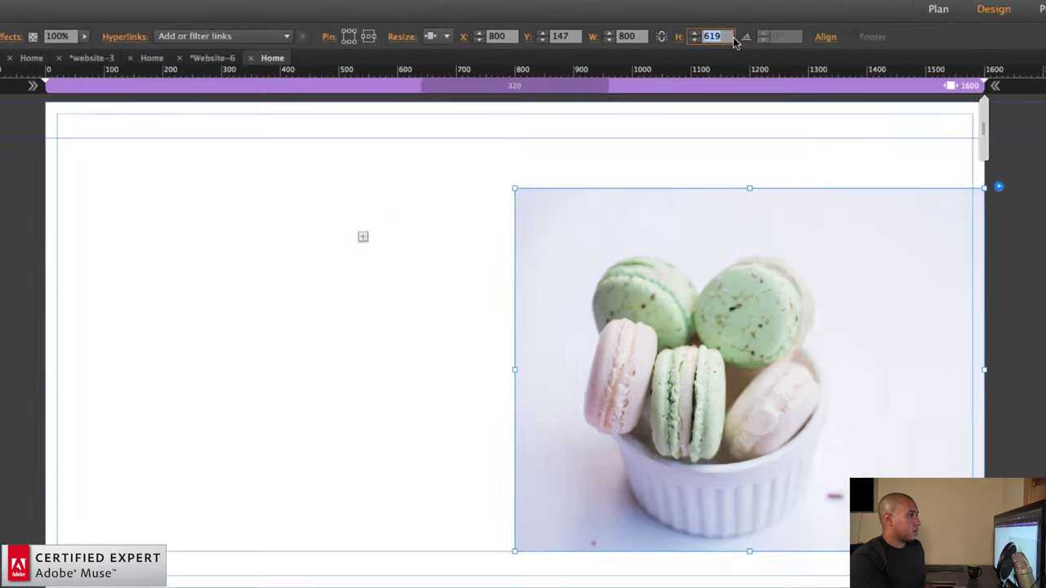
pyautogui.write('600')
pyautogui.press('Return')
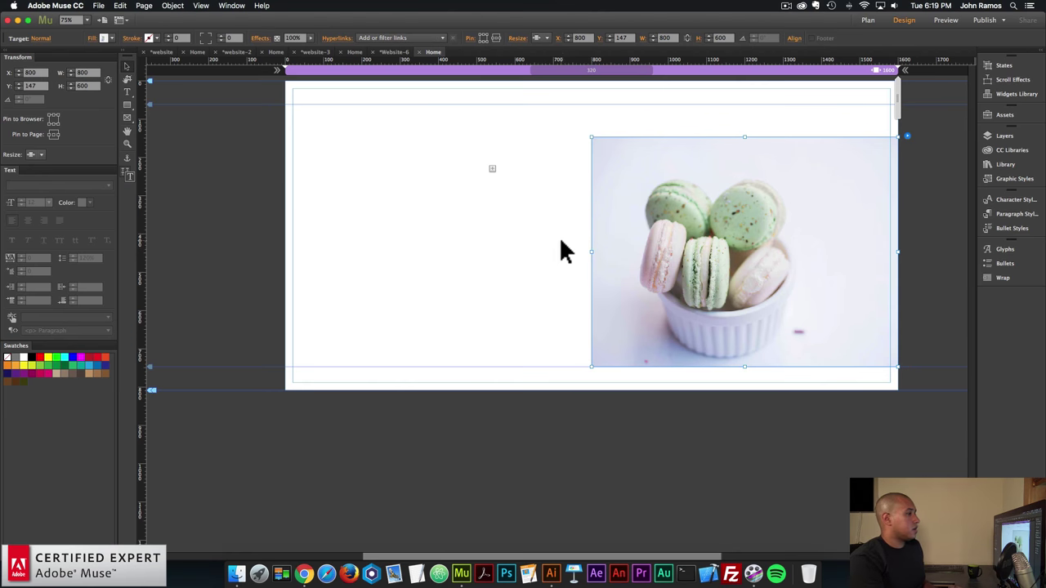
pyautogui.moveTo(591, 252); pyautogui.dragTo(485, 251)
# Step: Enlarge the trigger left of the image to about 241 by 96 px
pyautogui.click(472, 167)
pyautogui.click(523, 230)
pyautogui.click(420, 168)
pyautogui.moveTo(419, 168); pyautogui.dragTo(396, 199)
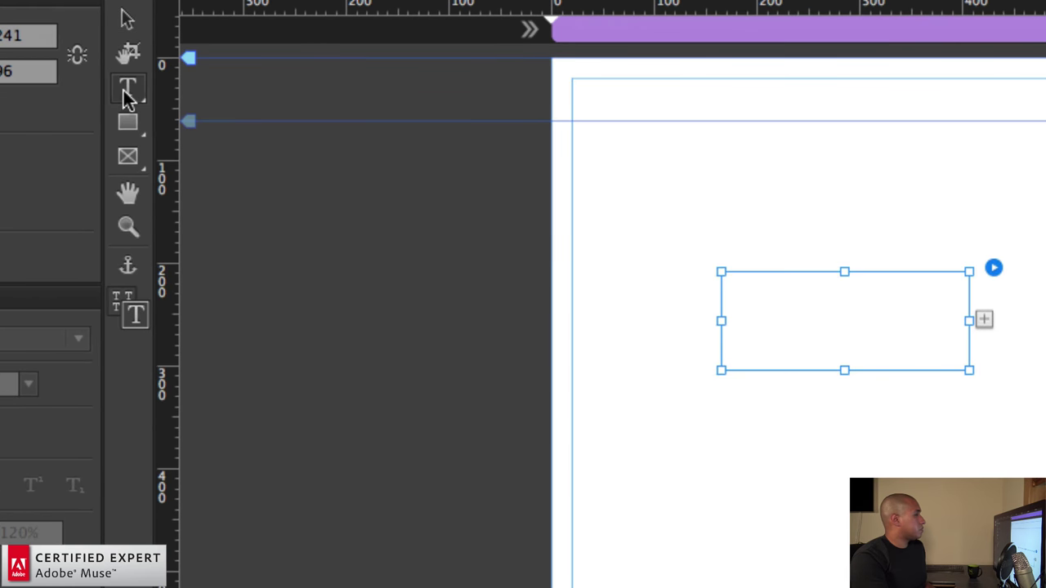
# Step: Draw a text frame of about 198 by 52 px inside the trigger and enter "cookies" in it
pyautogui.click(127, 97)
pyautogui.moveTo(746, 291); pyautogui.dragTo(951, 362)
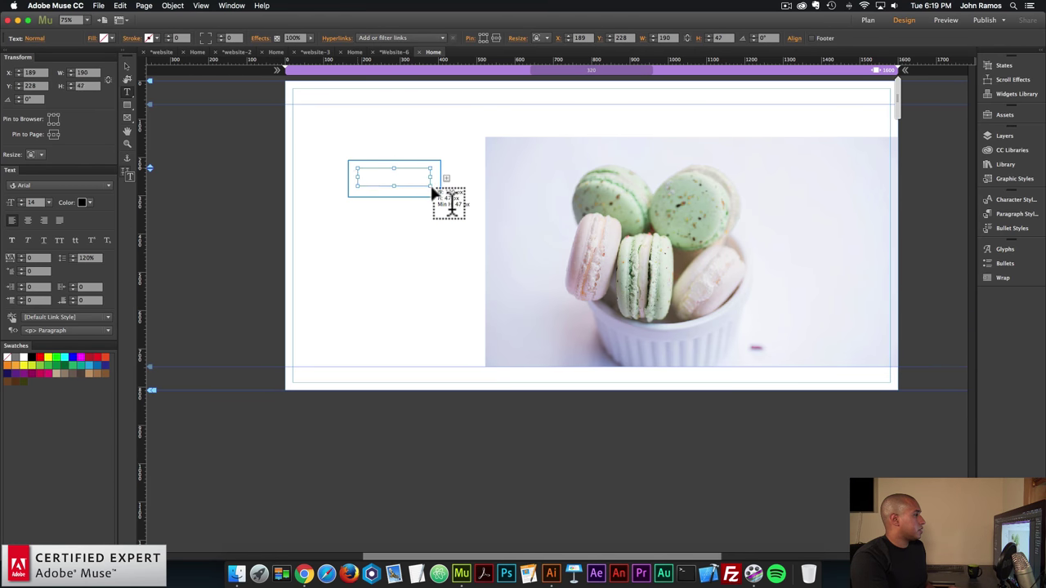
pyautogui.moveTo(433, 191); pyautogui.dragTo(433, 192)
pyautogui.write('cookies')
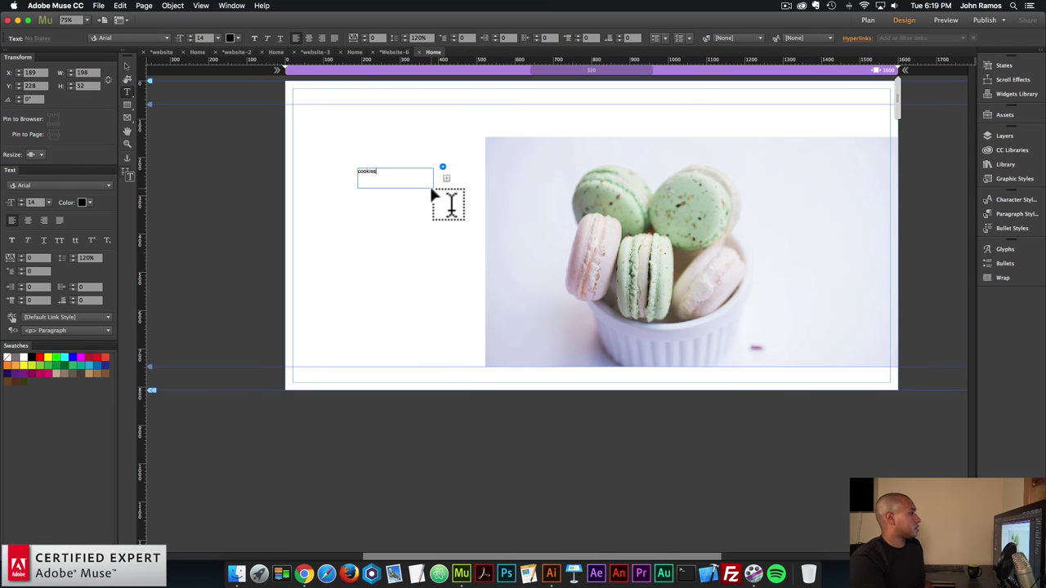
# Step: Set the "cookies" text to the Times font at size 36
pyautogui.press('super+a')
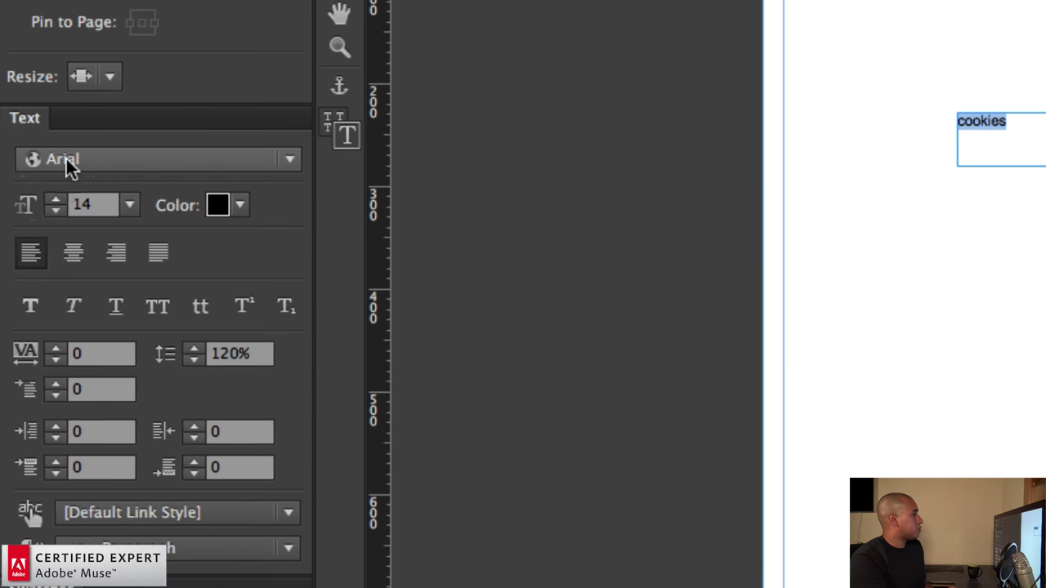
pyautogui.click(67, 160)
pyautogui.write('tim')
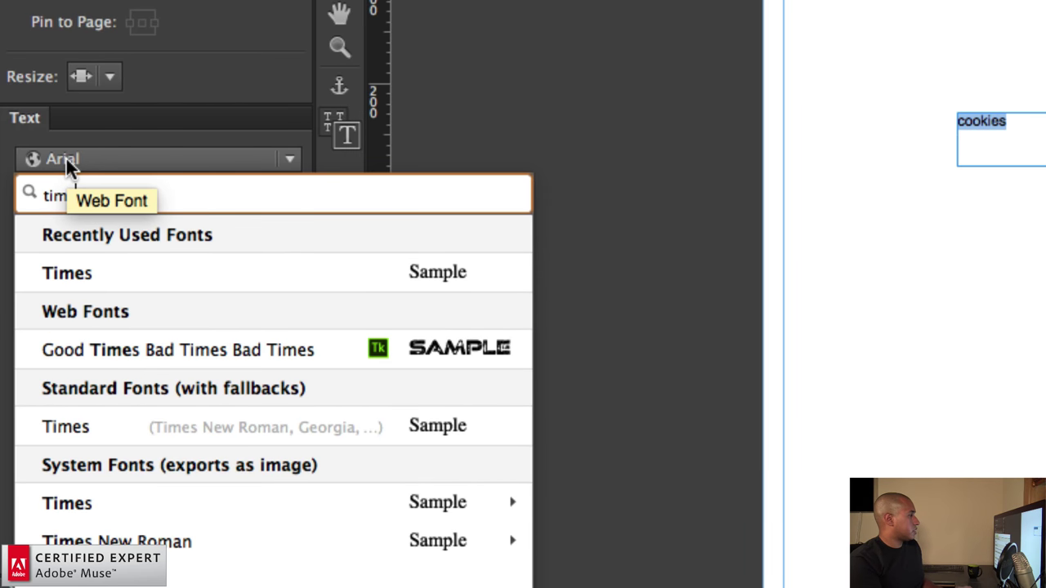
pyautogui.write('es')
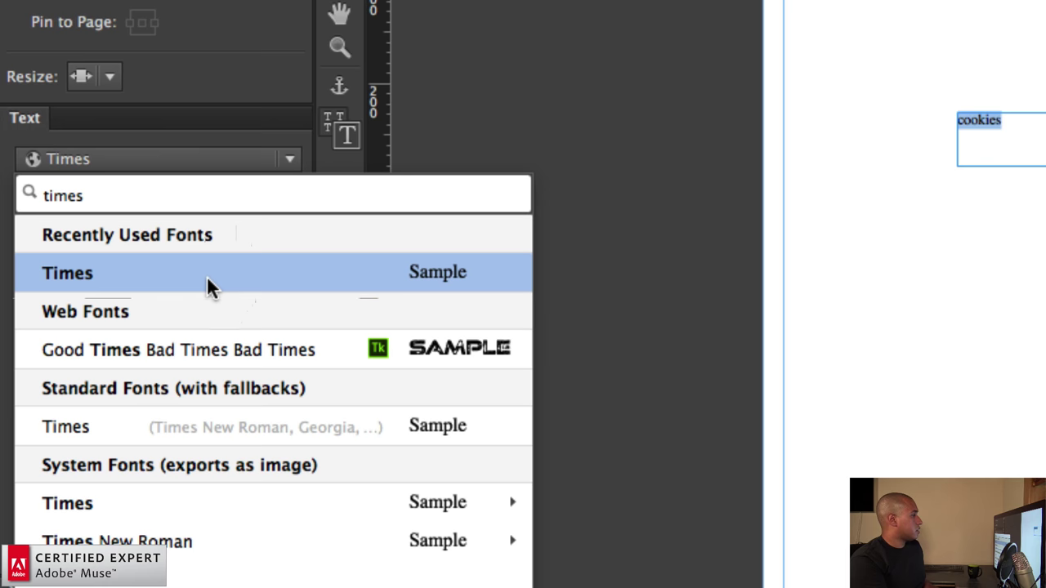
pyautogui.click(207, 276)
pyautogui.click(132, 204)
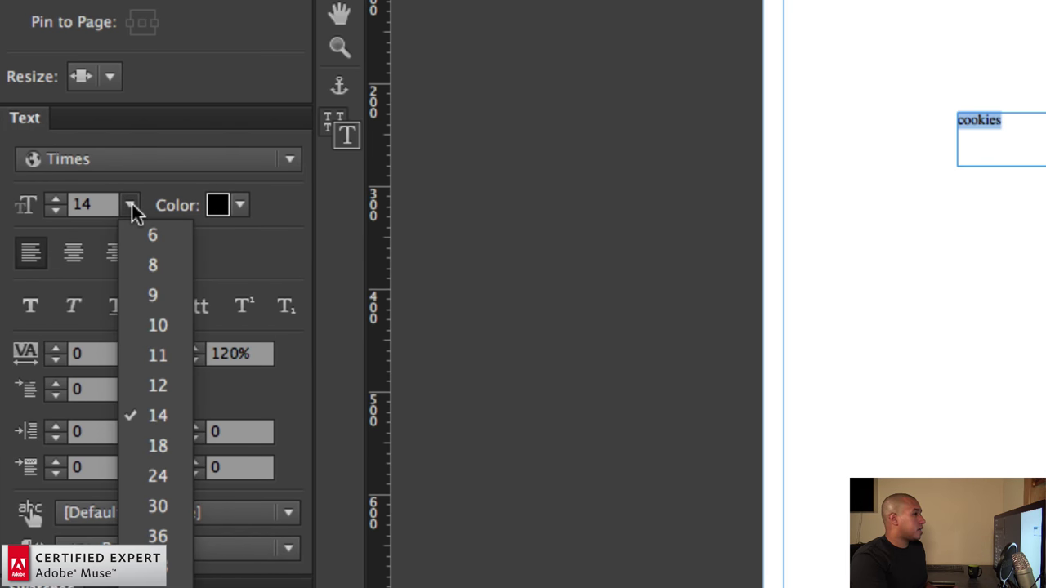
pyautogui.click(155, 474)
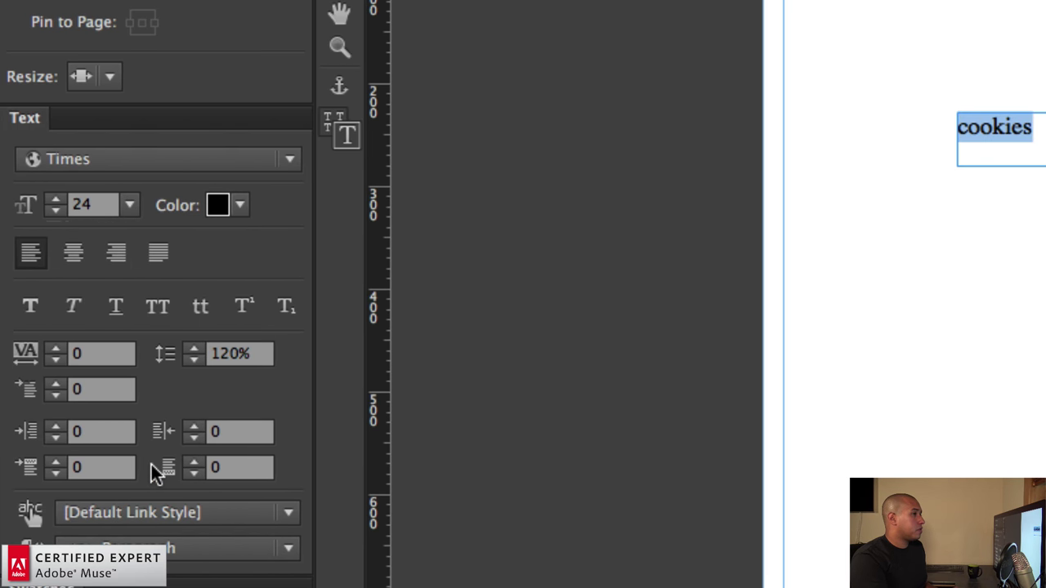
pyautogui.click(130, 204)
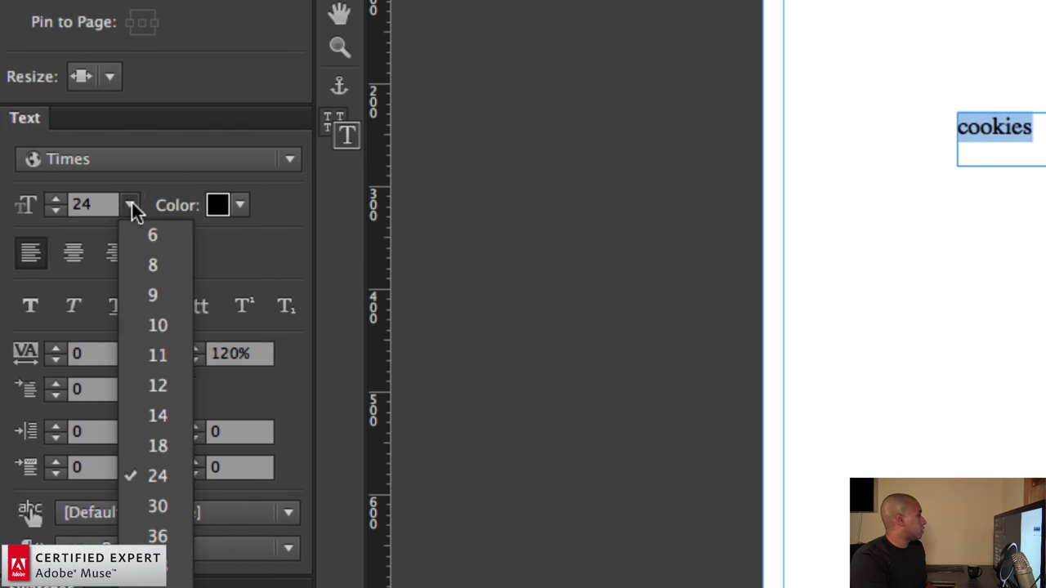
pyautogui.click(155, 532)
# Step: Set the letter spacing of the "cookies" text to 5 and align it right
pyautogui.click(60, 348)
pyautogui.click(60, 348)
pyautogui.click(59, 349)
pyautogui.click(59, 348)
pyautogui.click(59, 348)
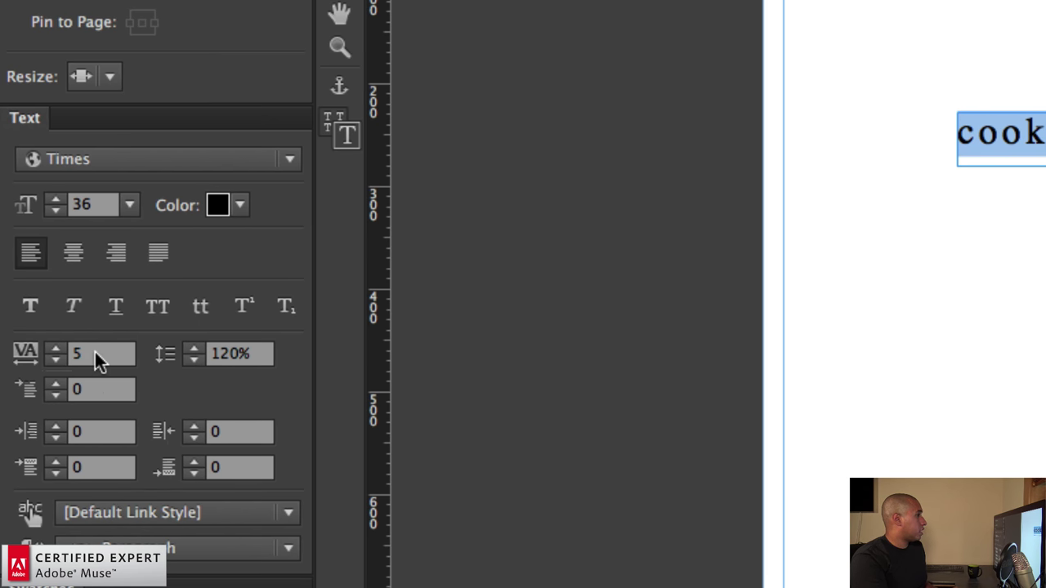
pyautogui.click(75, 252)
pyautogui.click(115, 254)
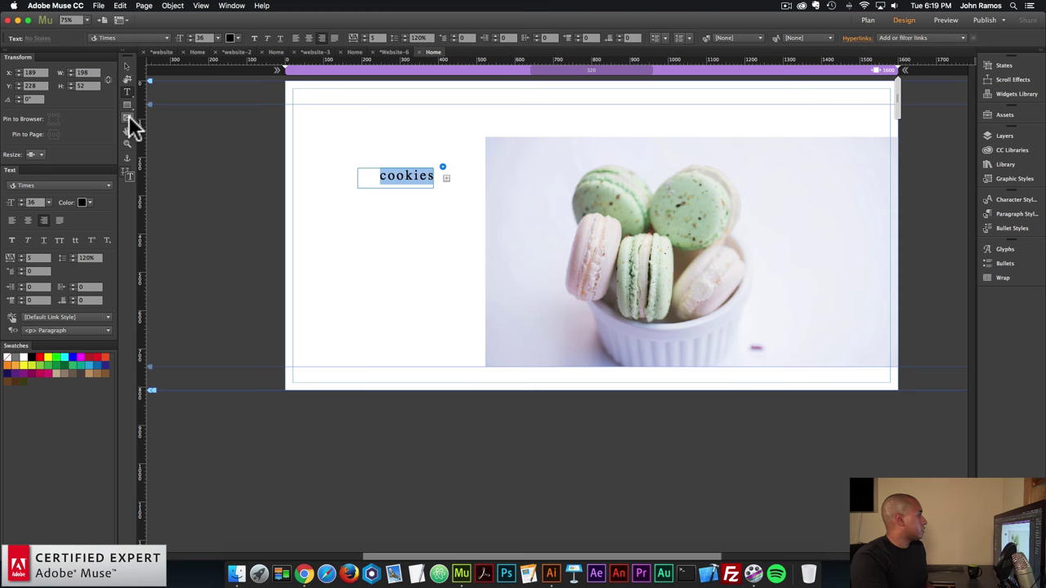
# Step: Shrink the trigger's height around the "cookies" text to about 62 px
pyautogui.click(127, 67)
pyautogui.moveTo(394, 187); pyautogui.dragTo(397, 187)
pyautogui.click(393, 187)
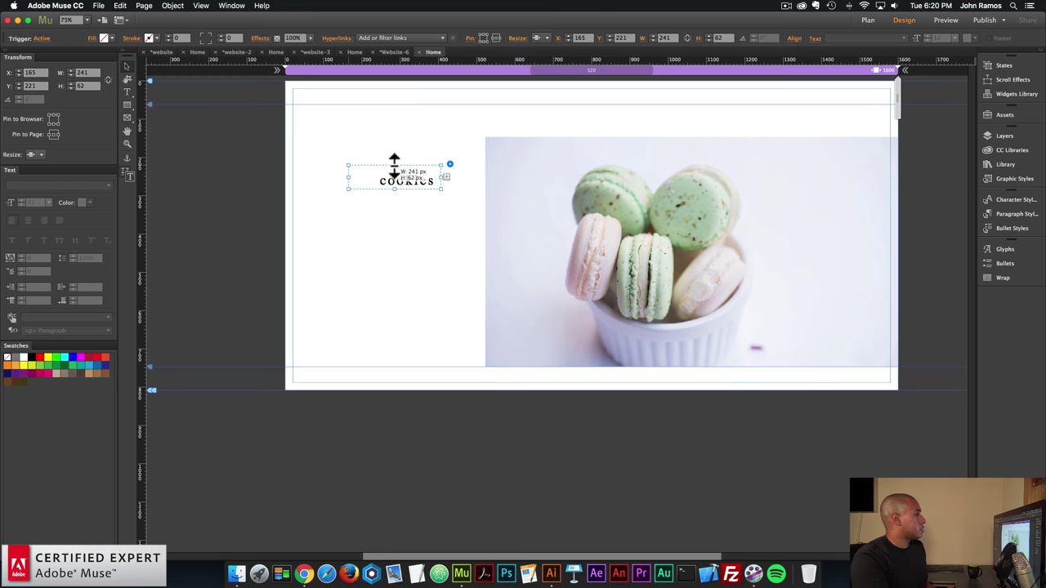
# Step: Move the "cookies" trigger closer to the image, to about X 250, Y 210, and enable Triggers on Top for the composition
pyautogui.click(401, 183)
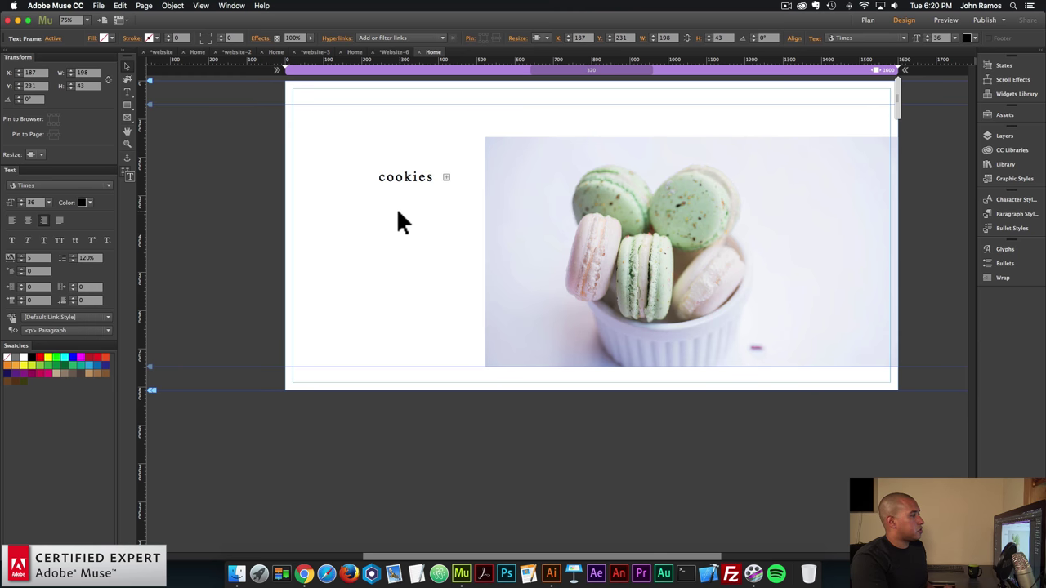
pyautogui.moveTo(406, 192); pyautogui.dragTo(433, 179)
pyautogui.click(482, 160)
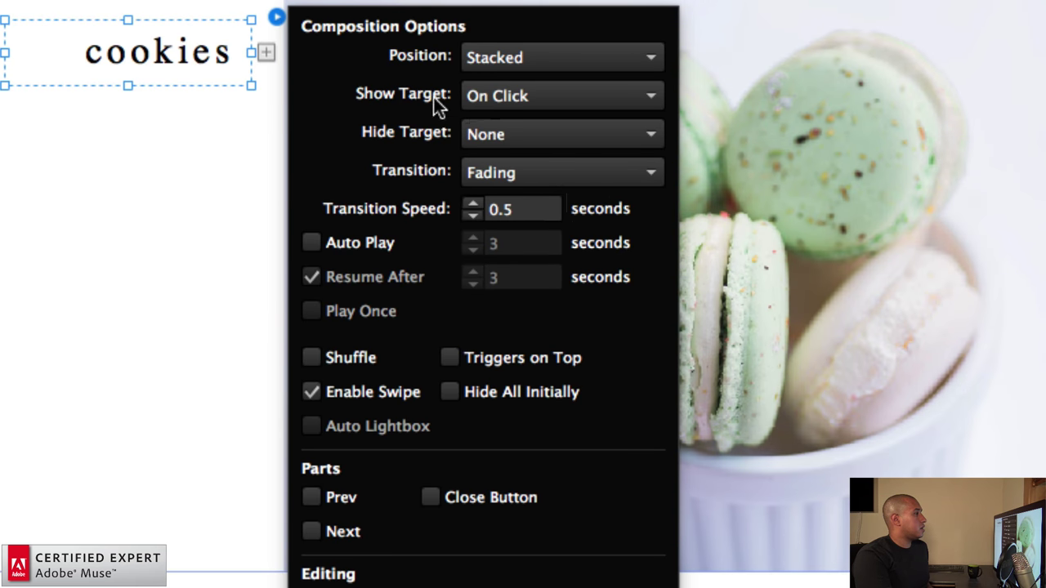
pyautogui.click(451, 359)
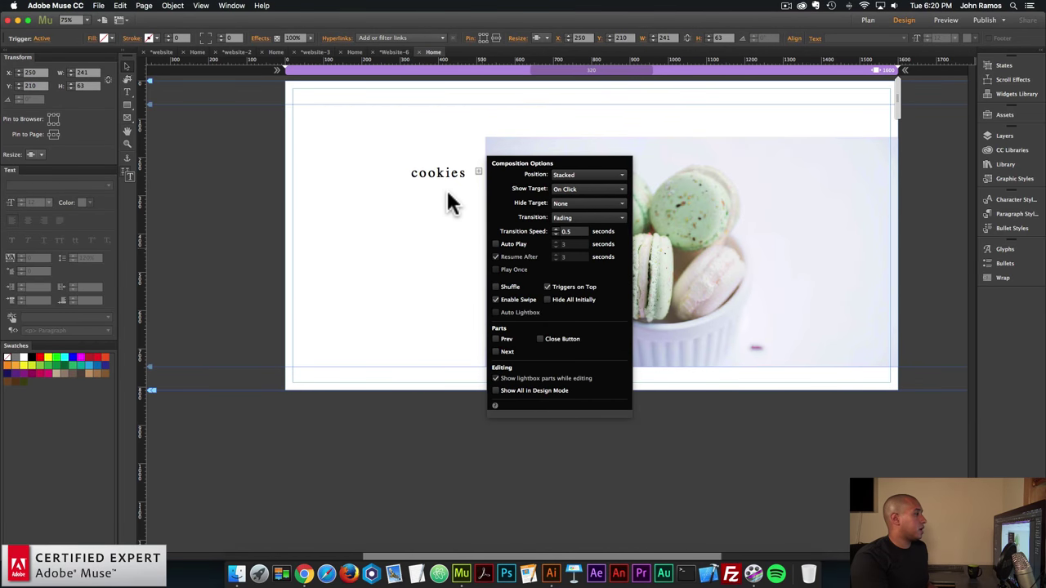
# Step: Move the "cookies" trigger to about X 331 so its text overlaps the large image's left edge
pyautogui.click(441, 171)
pyautogui.moveTo(442, 173)
pyautogui.mouseDown()
pyautogui.moveTo(469, 175)
pyautogui.moveTo(459, 192)
pyautogui.moveTo(441, 170)
pyautogui.moveTo(417, 173)
pyautogui.moveTo(459, 183)
pyautogui.moveTo(450, 179)
pyautogui.mouseUp()
pyautogui.click(452, 236)
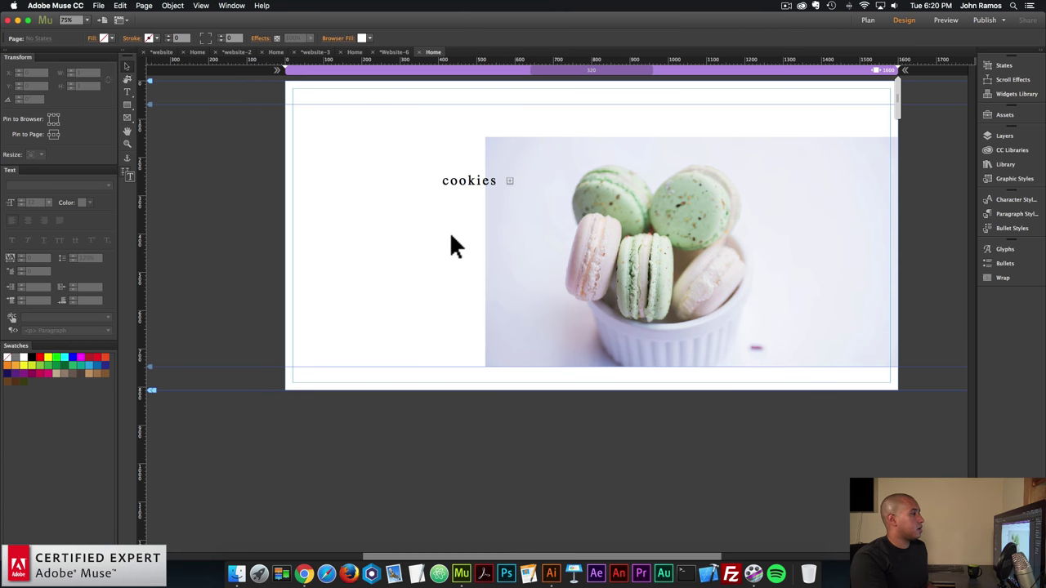
# Step: Add a second trigger below "cookies" and fill its target with the red tea and raspberries image from the images-2 folder
pyautogui.click(478, 187)
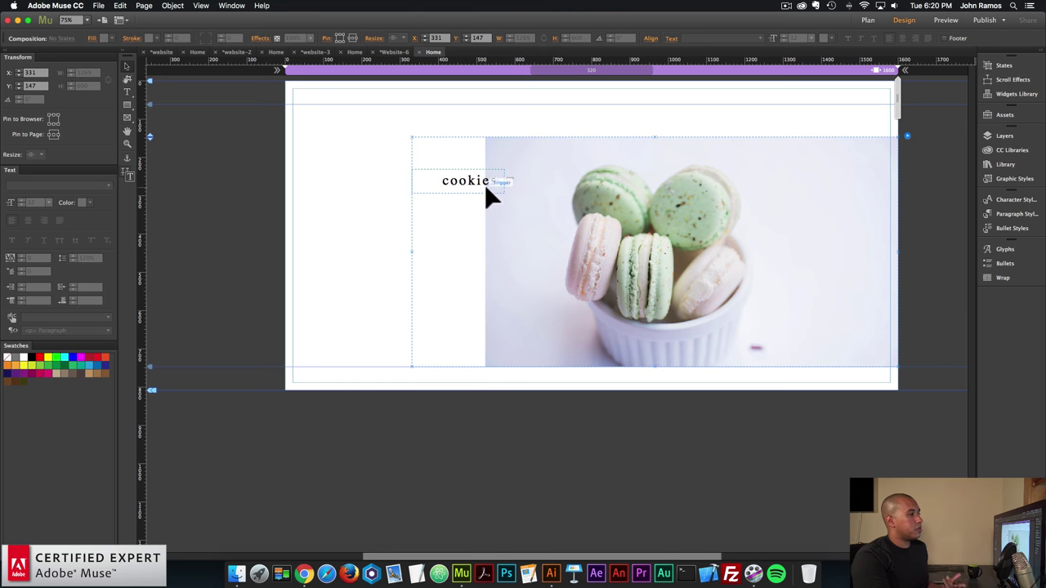
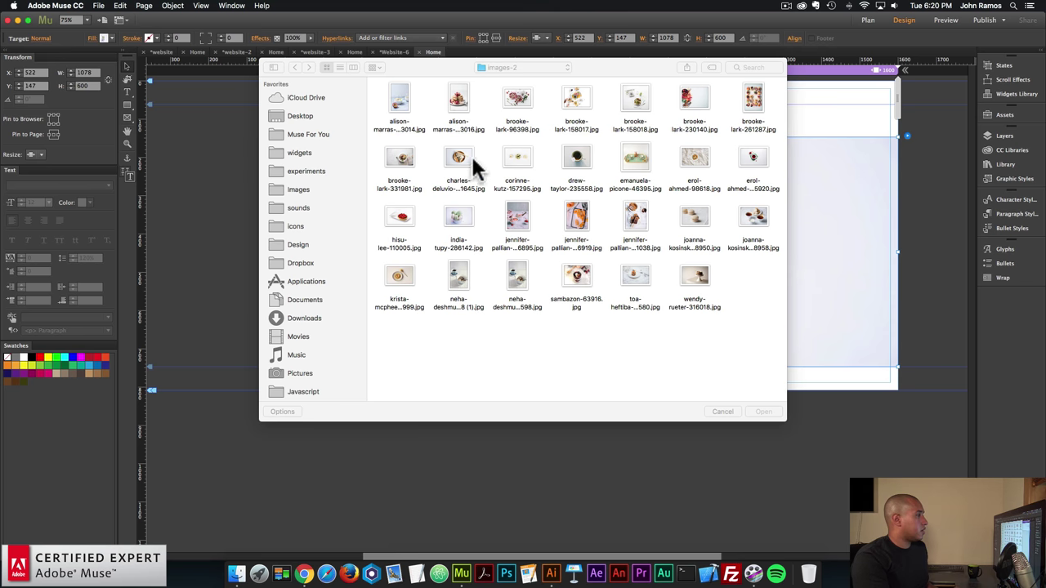
pyautogui.doubleClick(755, 161)
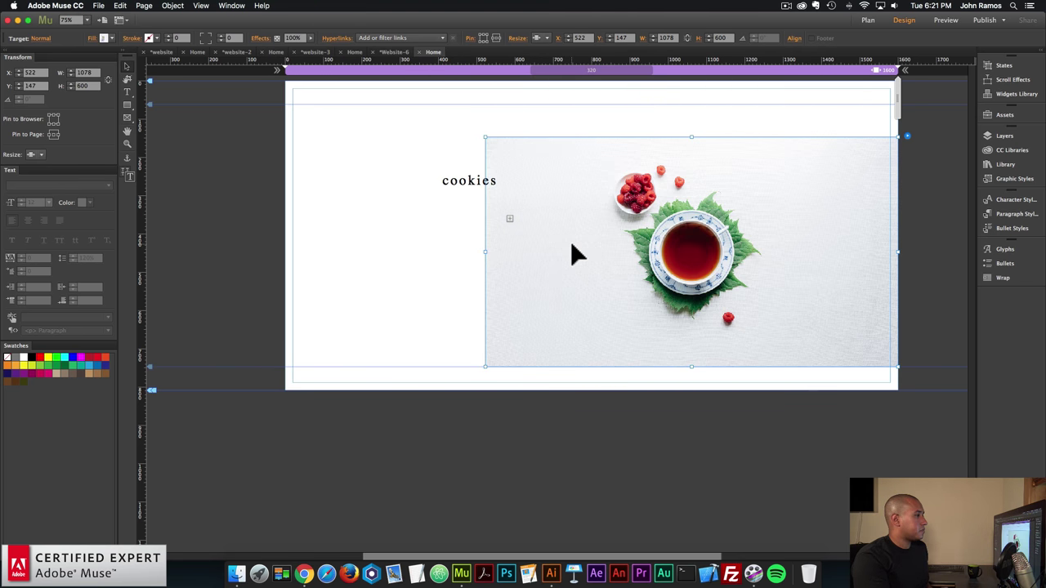
# Step: Copy the "cookies" text frame and place the copy in the empty second trigger
pyautogui.click(474, 223)
pyautogui.click(469, 187)
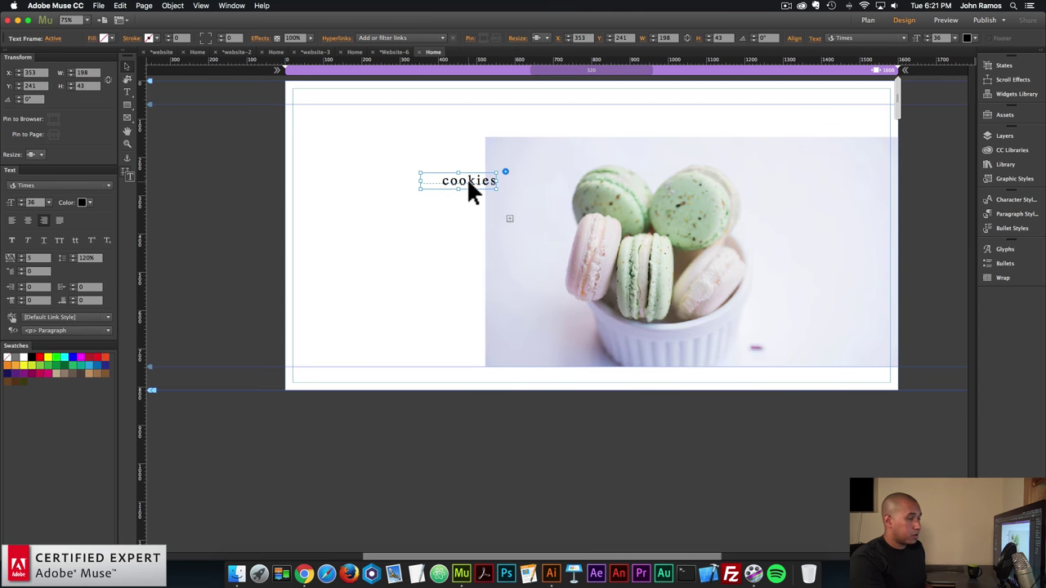
pyautogui.press('super+v')
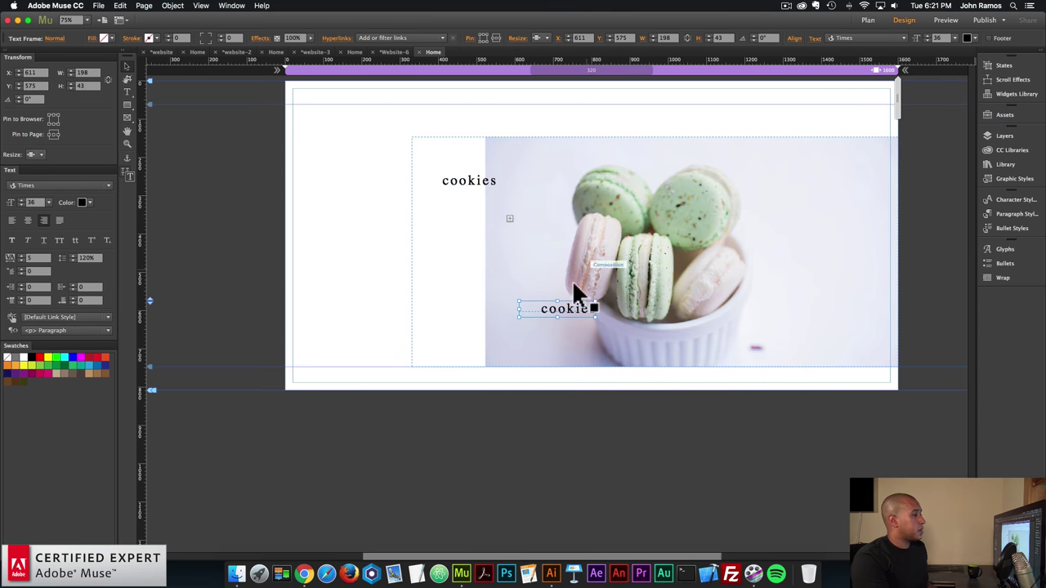
pyautogui.moveTo(572, 311); pyautogui.dragTo(542, 215)
# Step: Change the copied text to "tea" and align its frame with the "cookies" frame above, at X 353, Y 339
pyautogui.doubleClick(449, 214)
pyautogui.press('BackSpace')
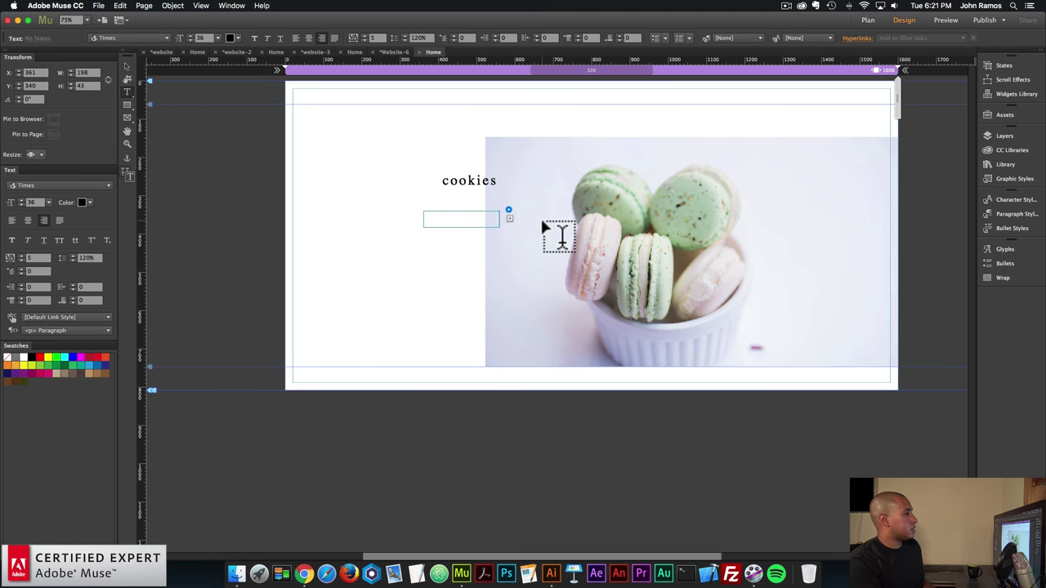
pyautogui.write('tea')
pyautogui.click(127, 66)
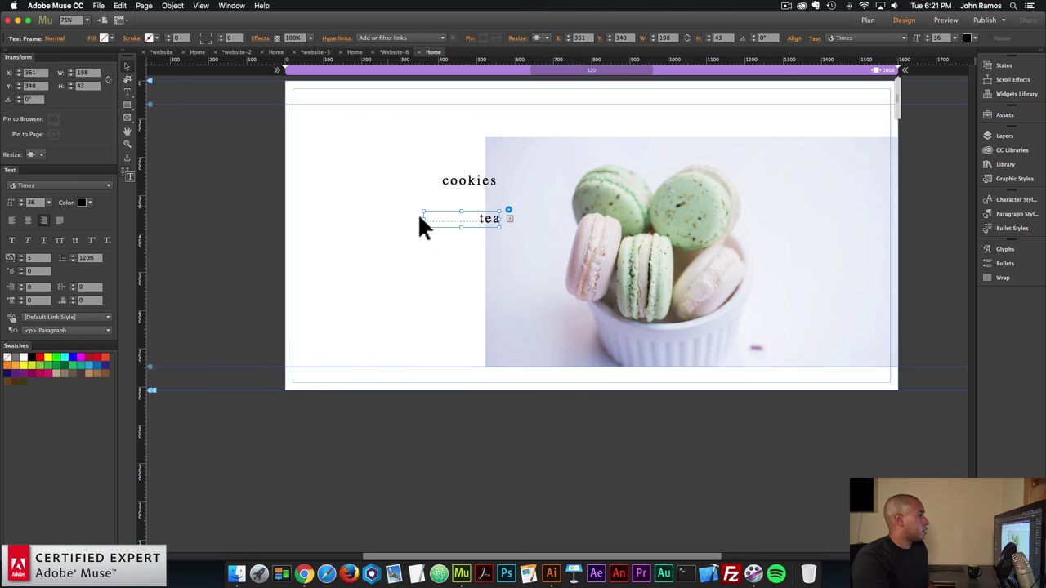
pyautogui.moveTo(459, 219); pyautogui.dragTo(456, 218)
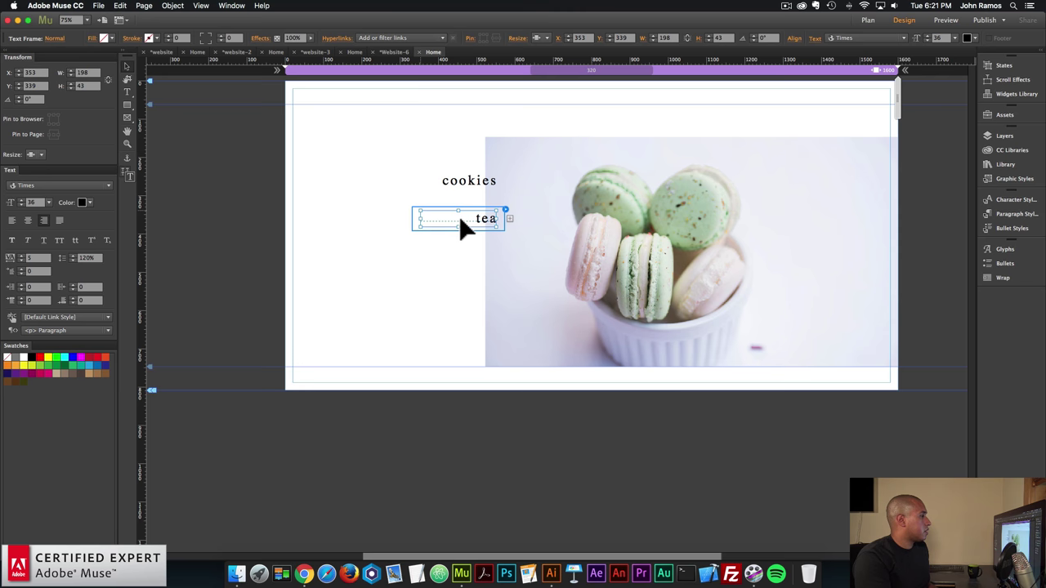
pyautogui.click(444, 278)
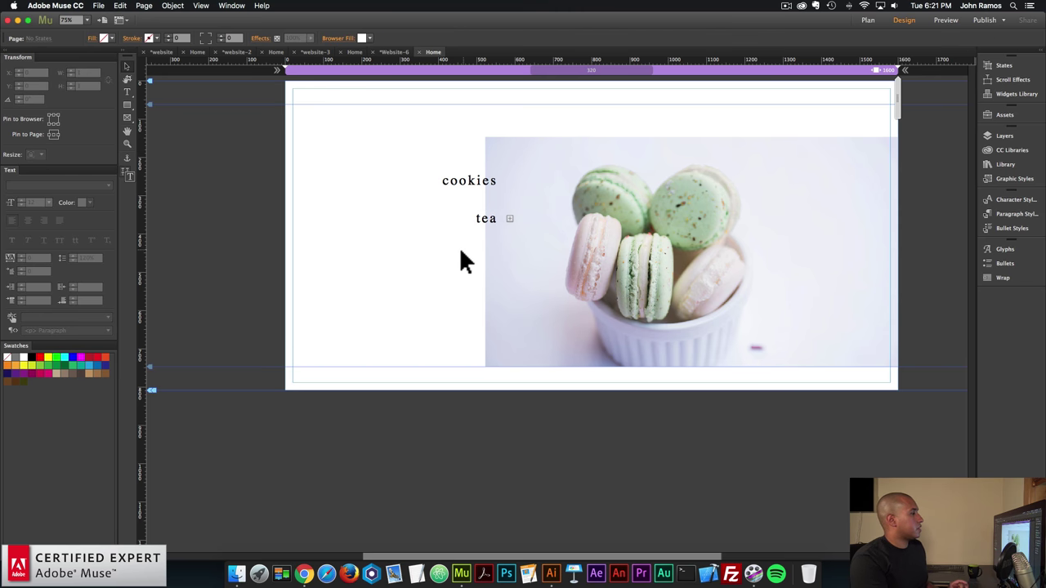
# Step: Add a third trigger below the "tea" trigger
pyautogui.click(476, 220)
pyautogui.click(500, 219)
pyautogui.click(508, 218)
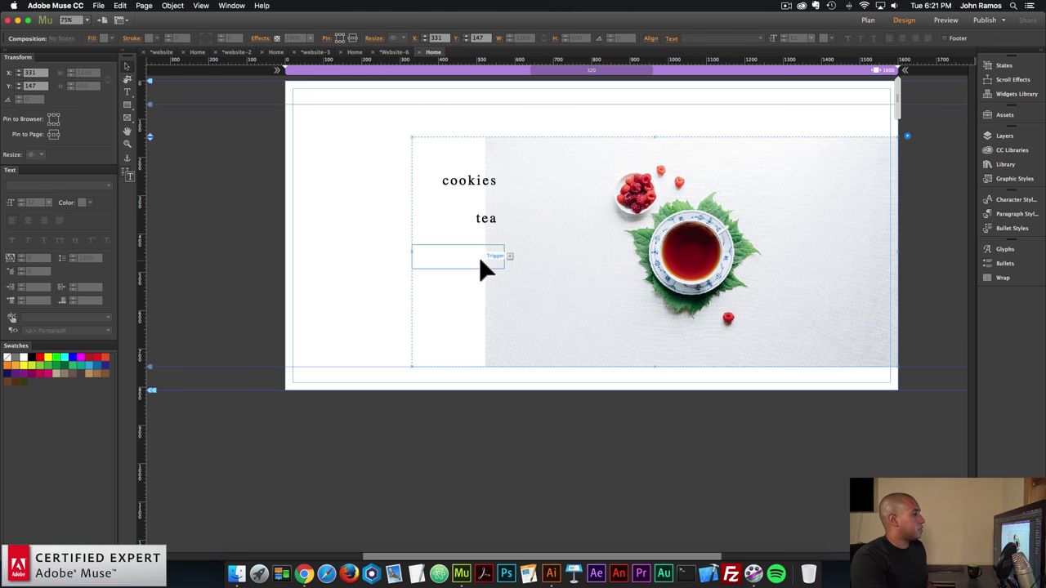
# Step: Fill the third trigger's target with the raspberry pancake stack image from the images-2 folder, checking the sample site in Chrome
pyautogui.click(481, 259)
pyautogui.click(602, 245)
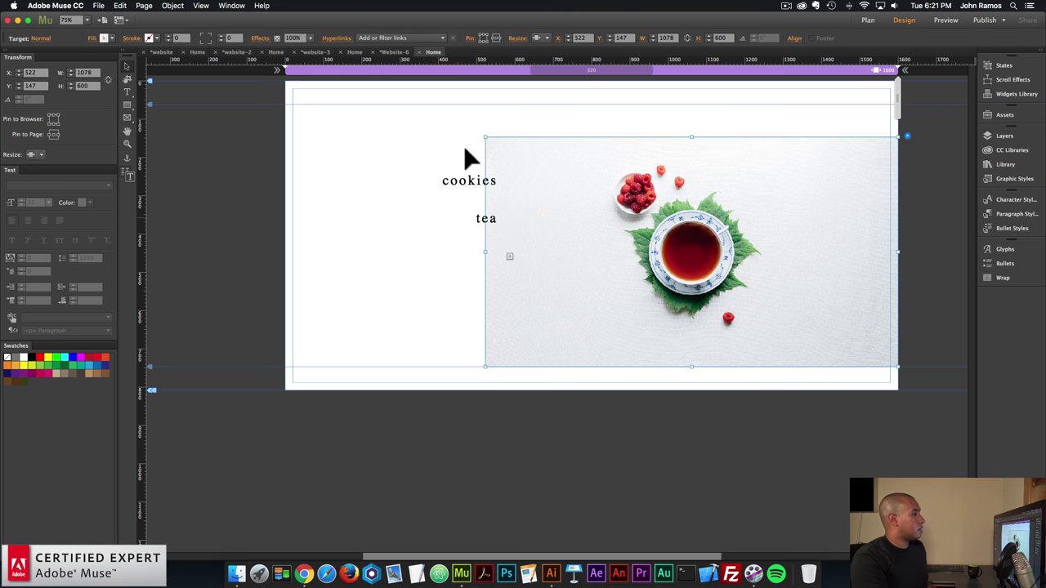
pyautogui.click(103, 38)
pyautogui.click(158, 124)
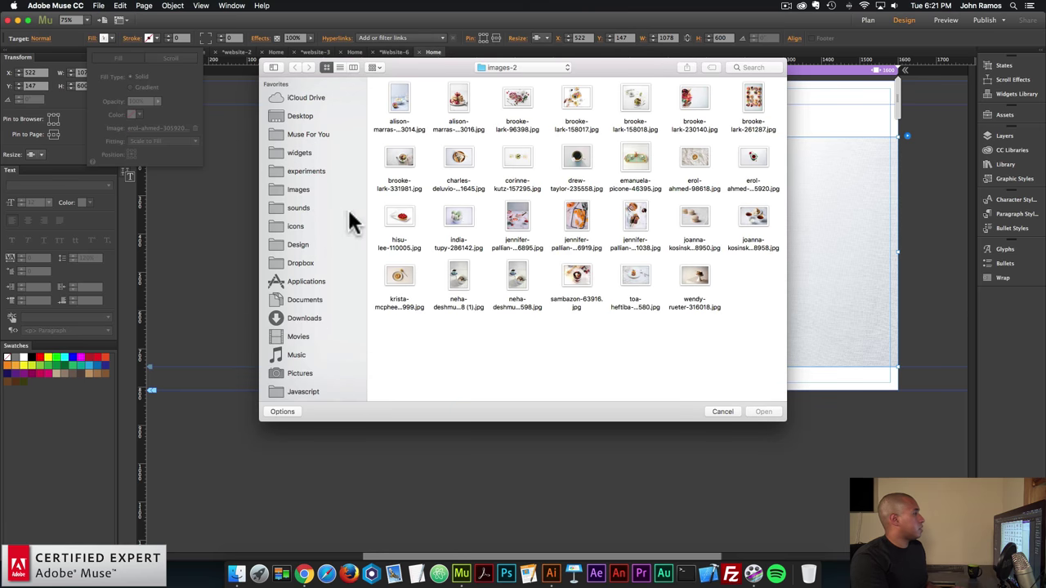
pyautogui.click(323, 564)
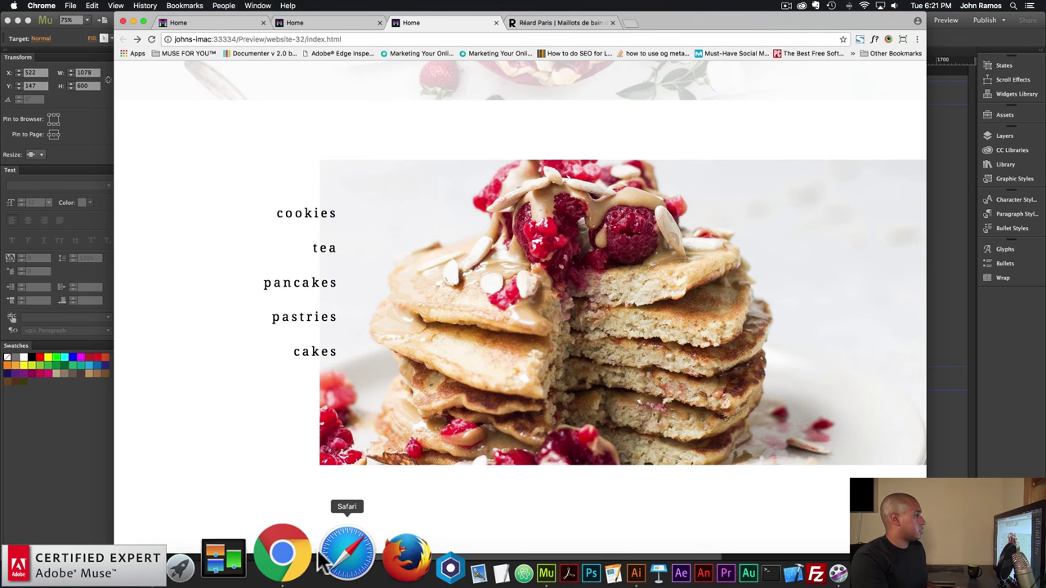
pyautogui.click(90, 478)
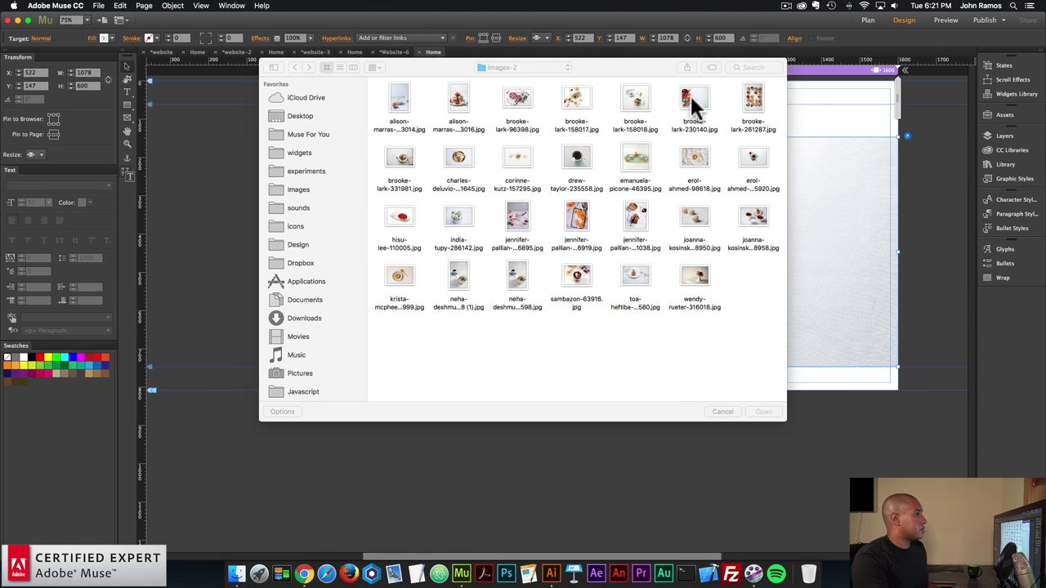
pyautogui.doubleClick(466, 92)
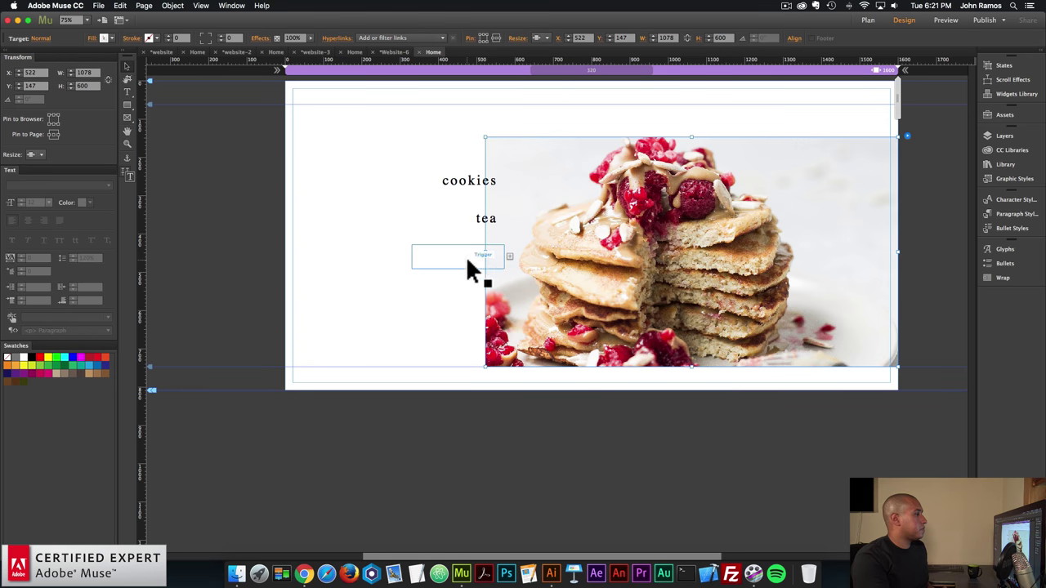
# Step: Copy the "tea" text frame into the empty third trigger
pyautogui.click(485, 221)
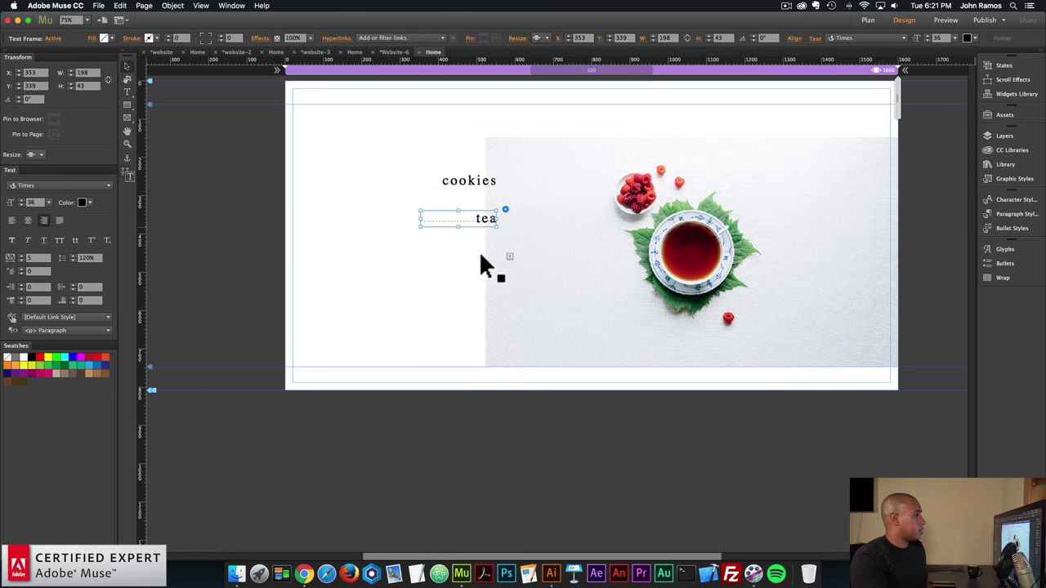
pyautogui.click(474, 257)
pyautogui.doubleClick(474, 256)
pyautogui.hotkey('ctrl', 'v')
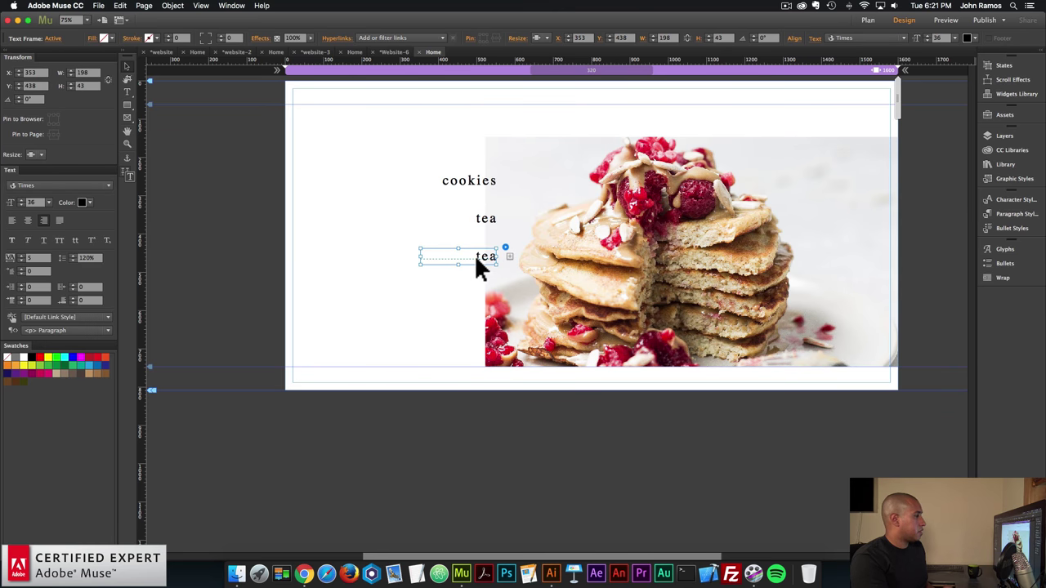
# Step: Change the text in the third trigger to "pancakes"
pyautogui.doubleClick(486, 258)
pyautogui.press('cmd+c')
pyautogui.write('pan')
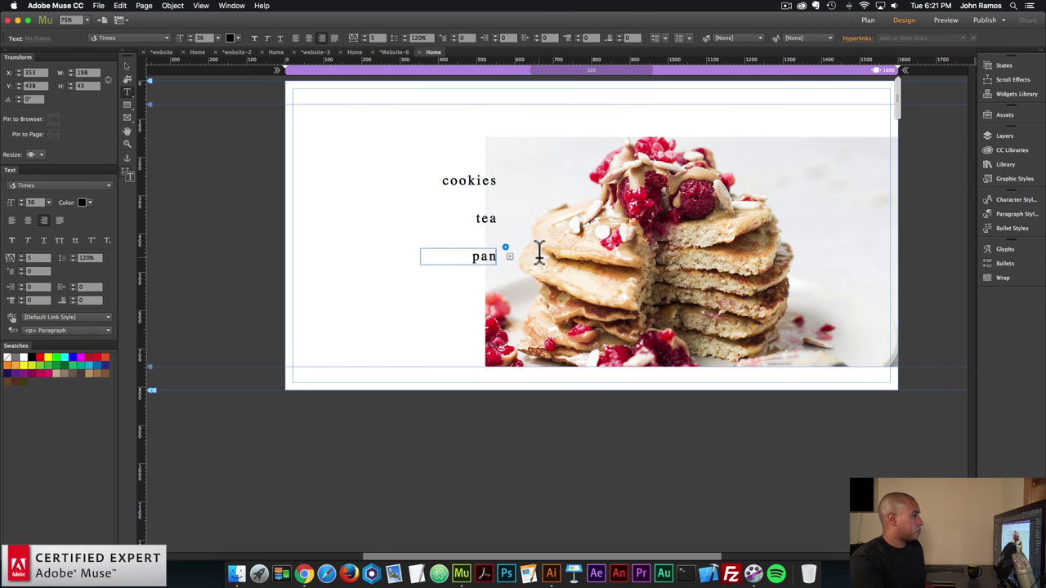
pyautogui.write('cakes')
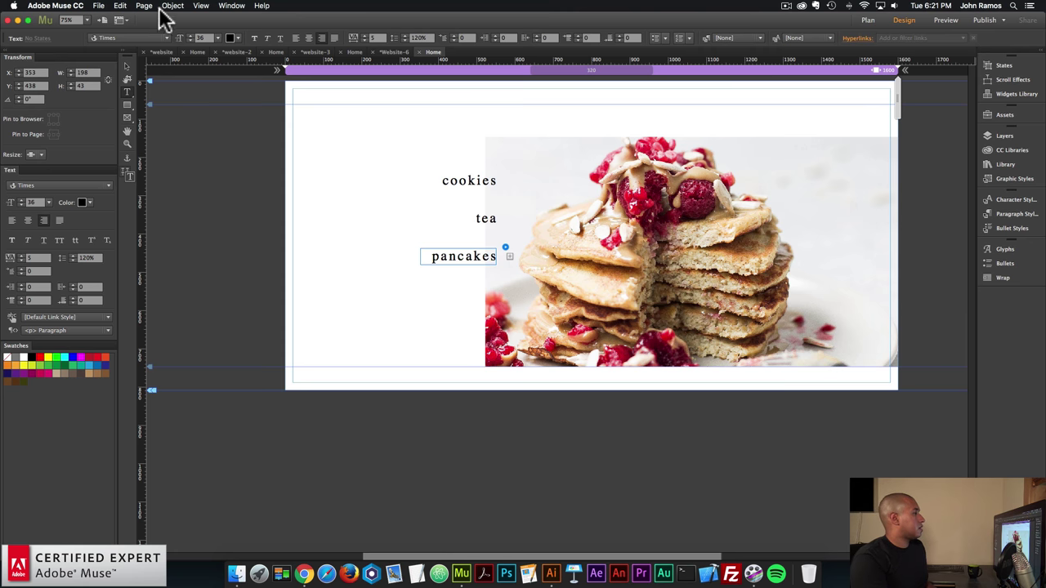
pyautogui.click(127, 66)
# Step: Add a fourth trigger below "pancakes" and check the "pastries" entry on the sample site in Chrome
pyautogui.click(483, 266)
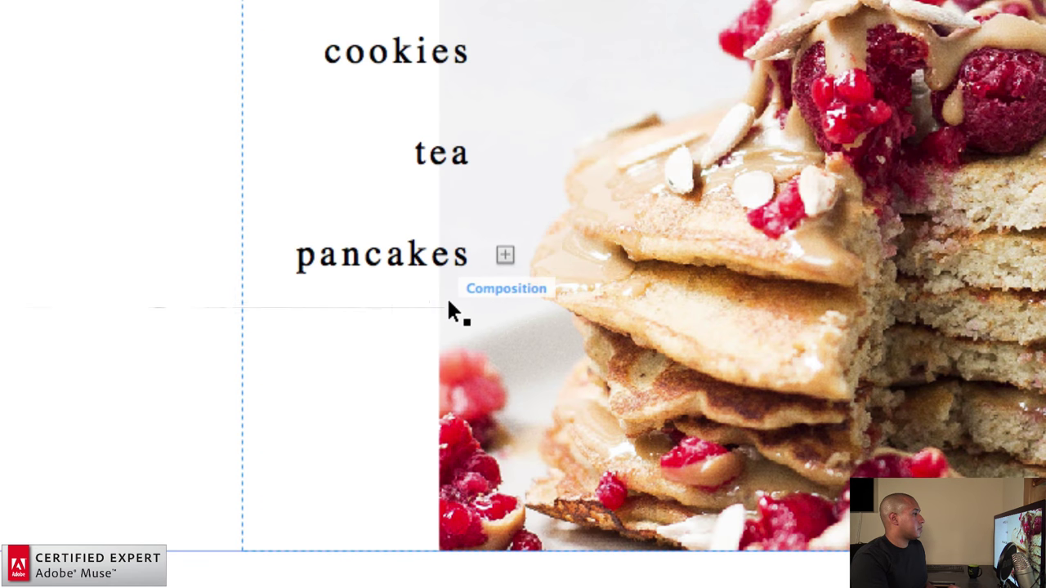
pyautogui.click(504, 254)
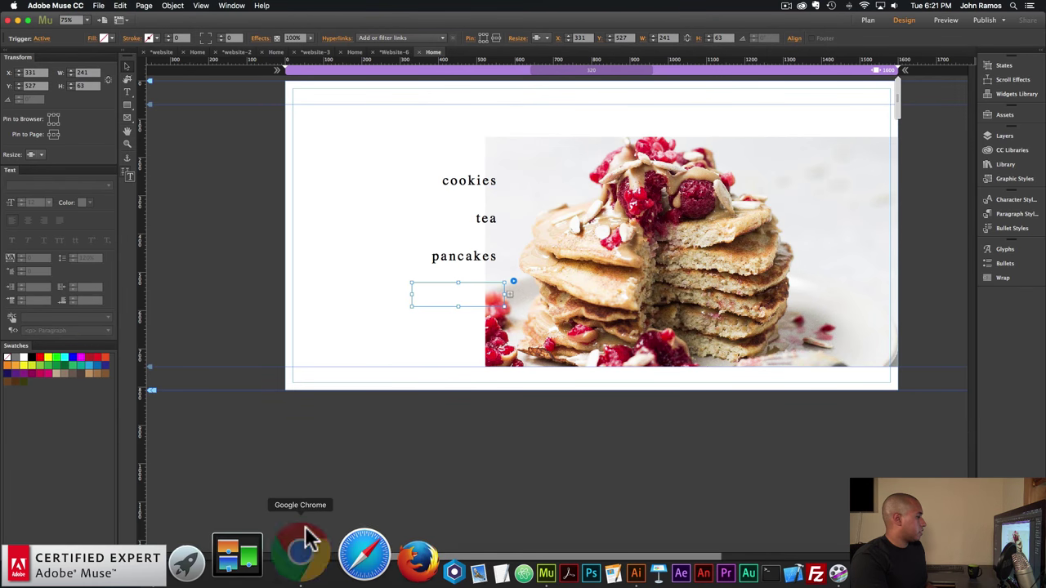
pyautogui.click(303, 539)
pyautogui.click(92, 447)
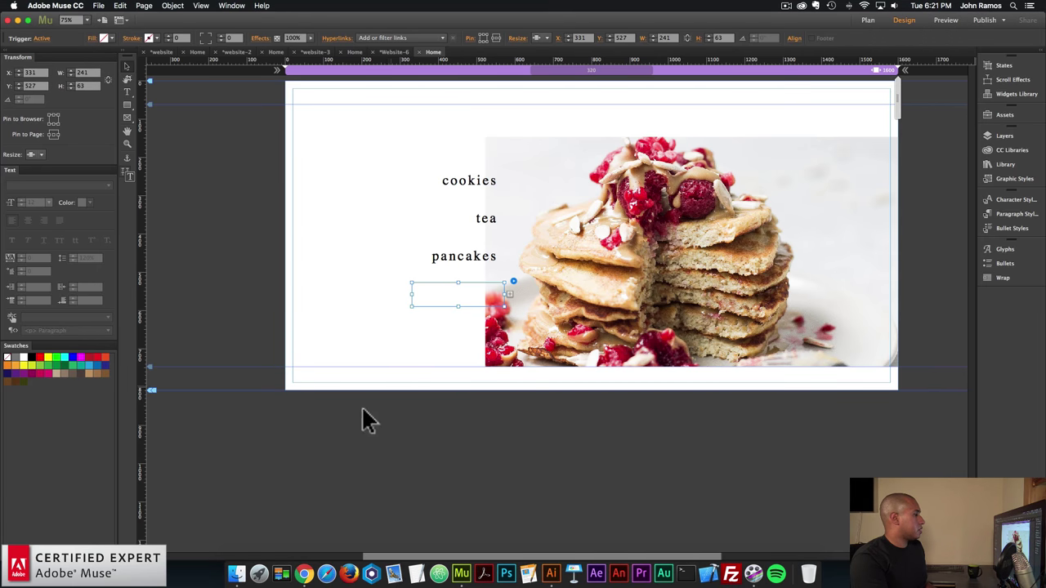
pyautogui.click(303, 574)
pyautogui.click(331, 335)
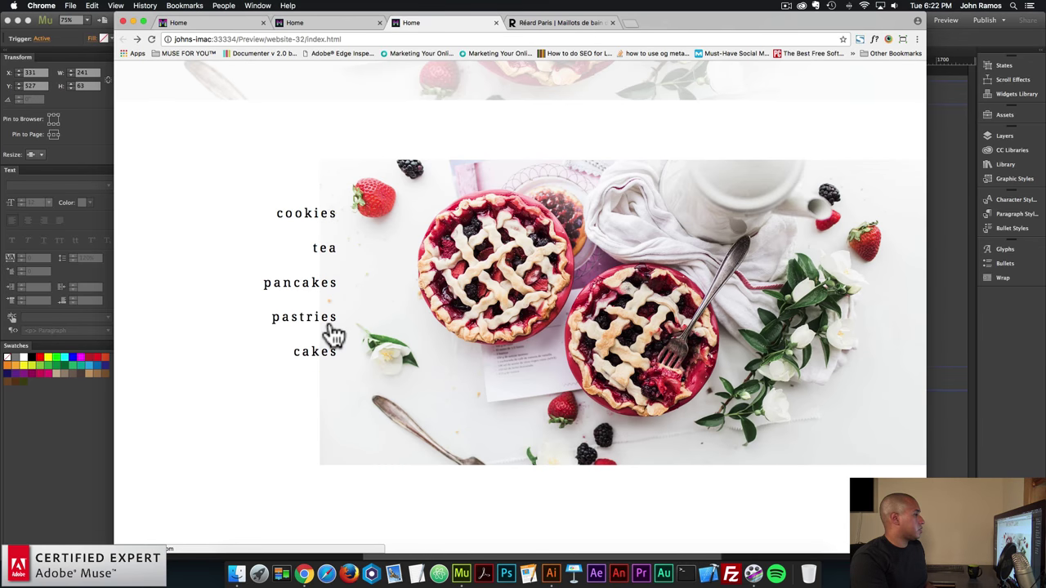
pyautogui.click(12, 458)
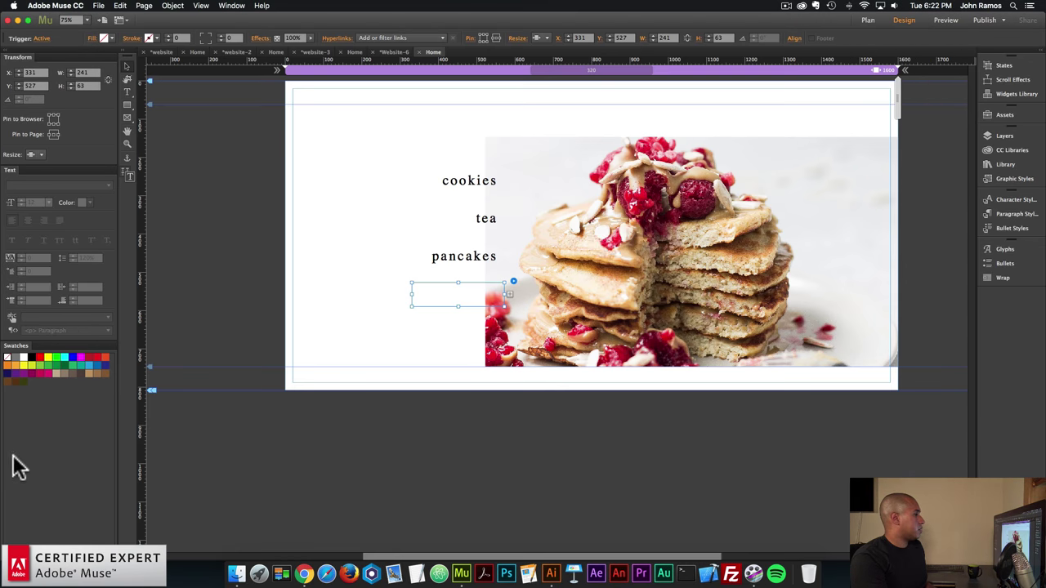
# Step: Paste the copied text frame into the fourth trigger and change its text to "pastries"
pyautogui.press('cmd+v')
pyautogui.doubleClick(486, 294)
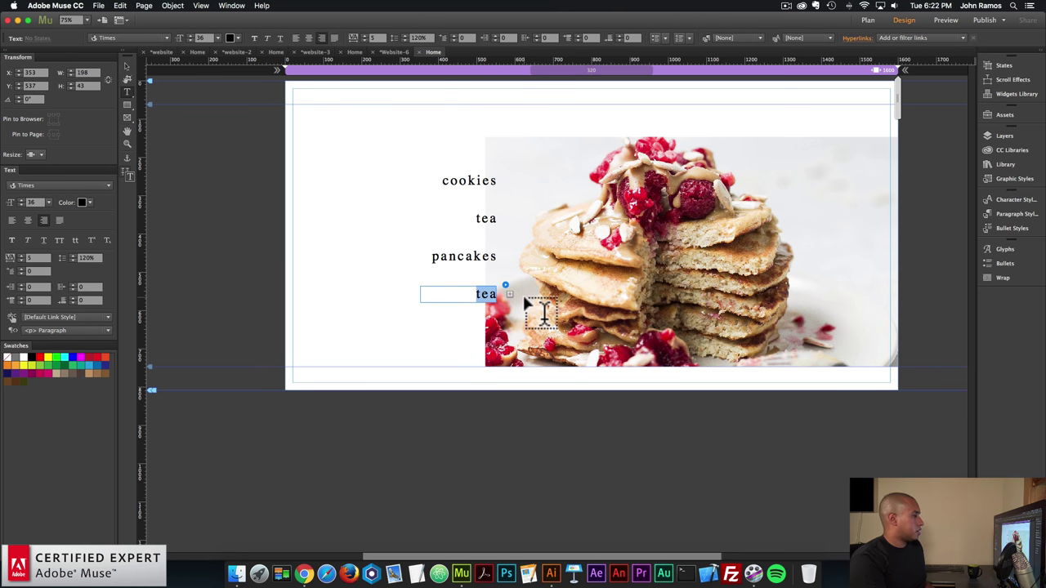
pyautogui.write('pastries')
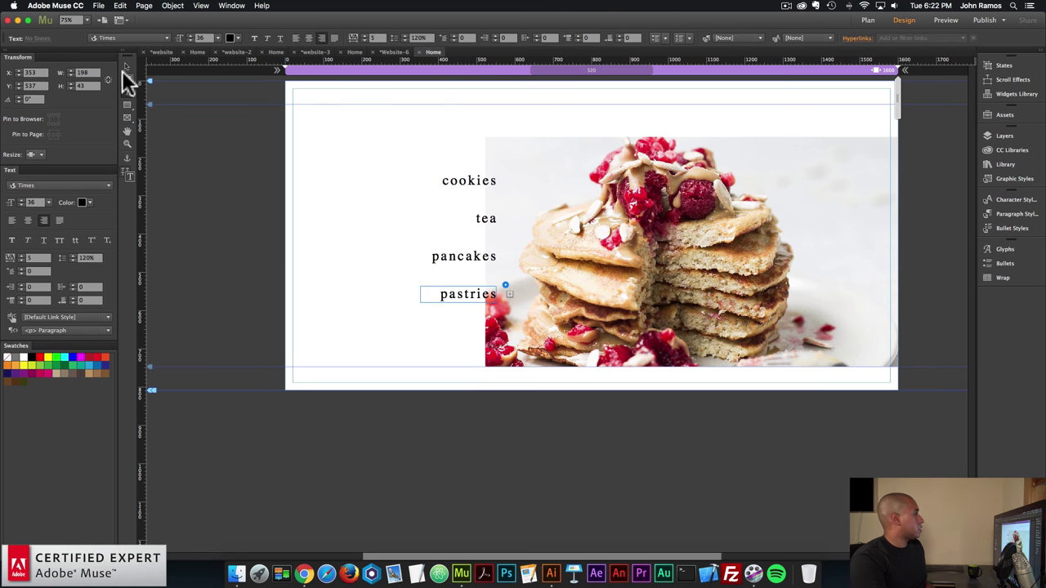
pyautogui.click(124, 74)
# Step: Fill the fourth trigger's target with the image of two lattice berry pies from the images-2 folder
pyautogui.click(631, 237)
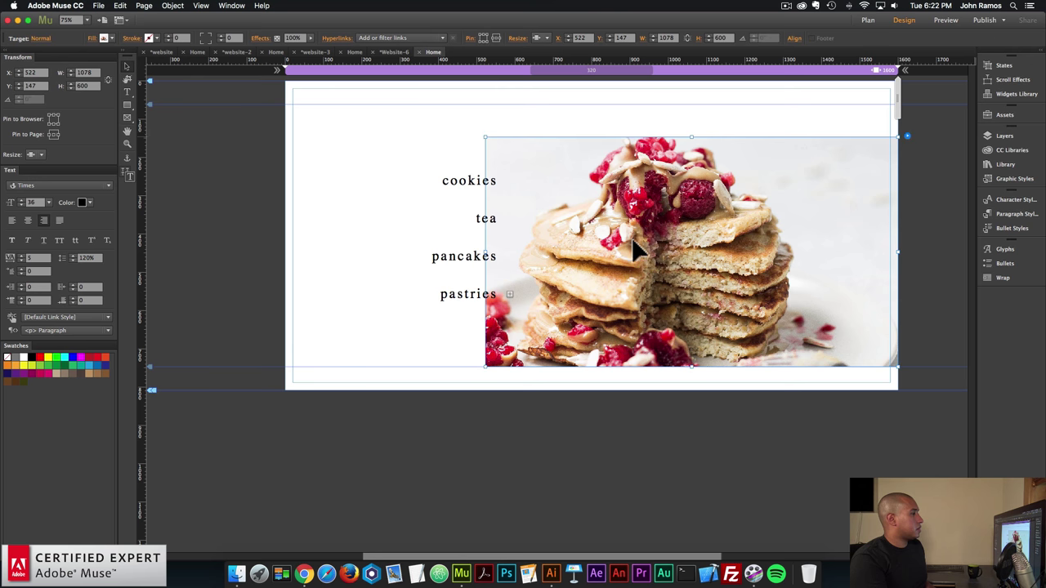
pyautogui.click(103, 38)
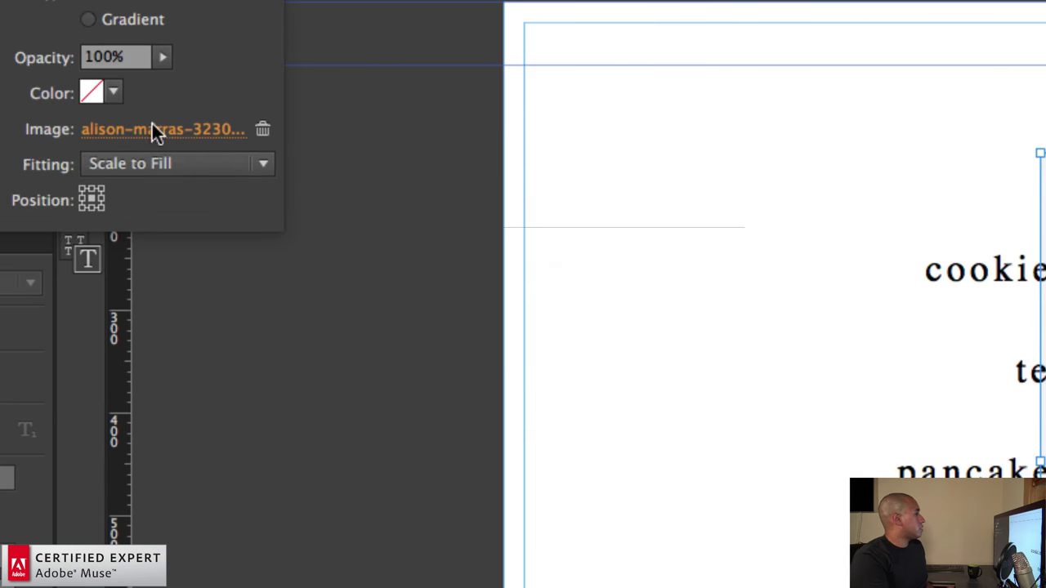
pyautogui.click(154, 129)
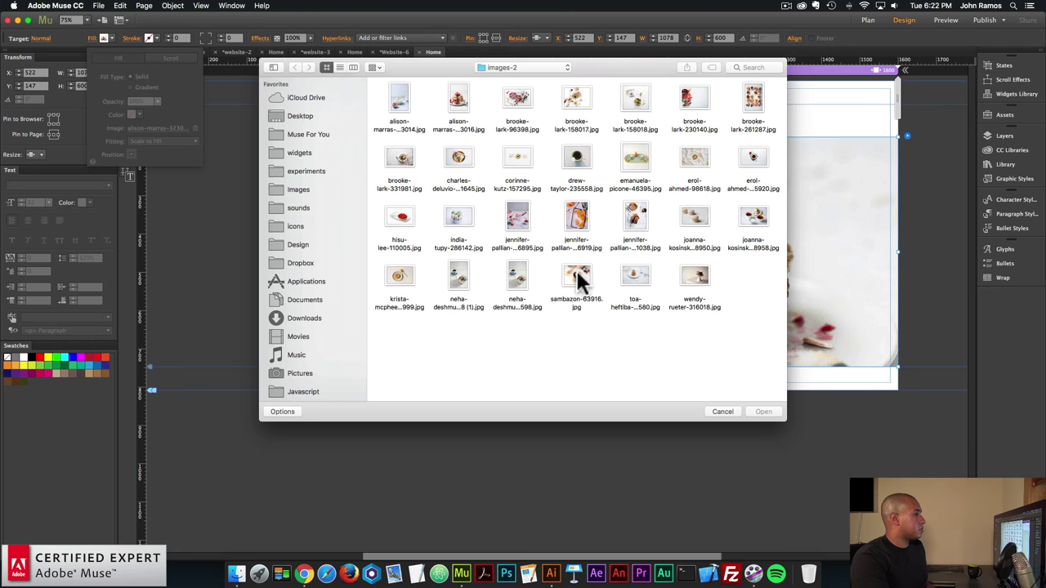
pyautogui.doubleClick(521, 97)
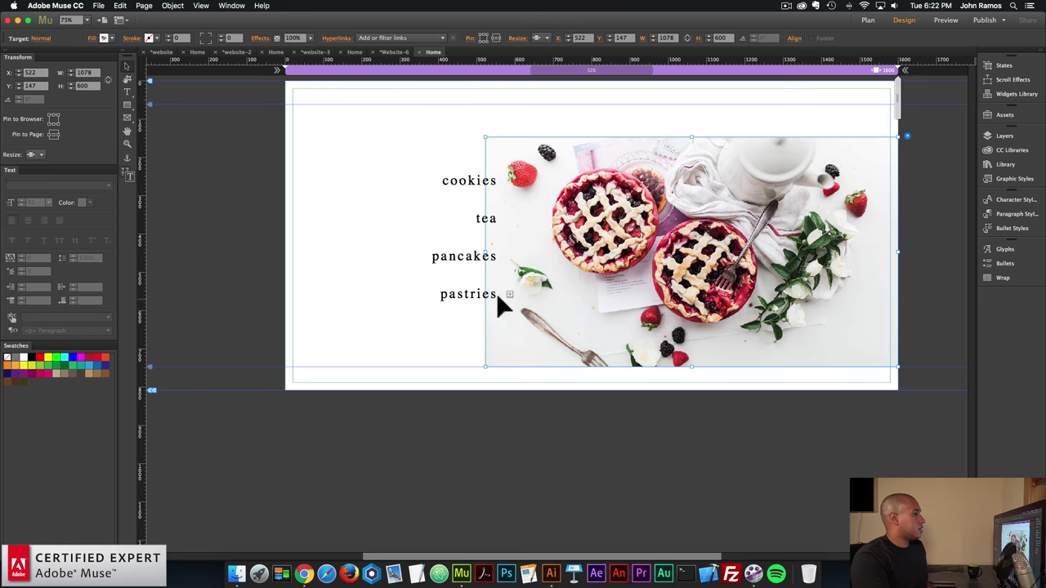
# Step: Add a fifth trigger below "pastries" and paste the copied text frame into it with the text changed to "cakes"
pyautogui.click(497, 295)
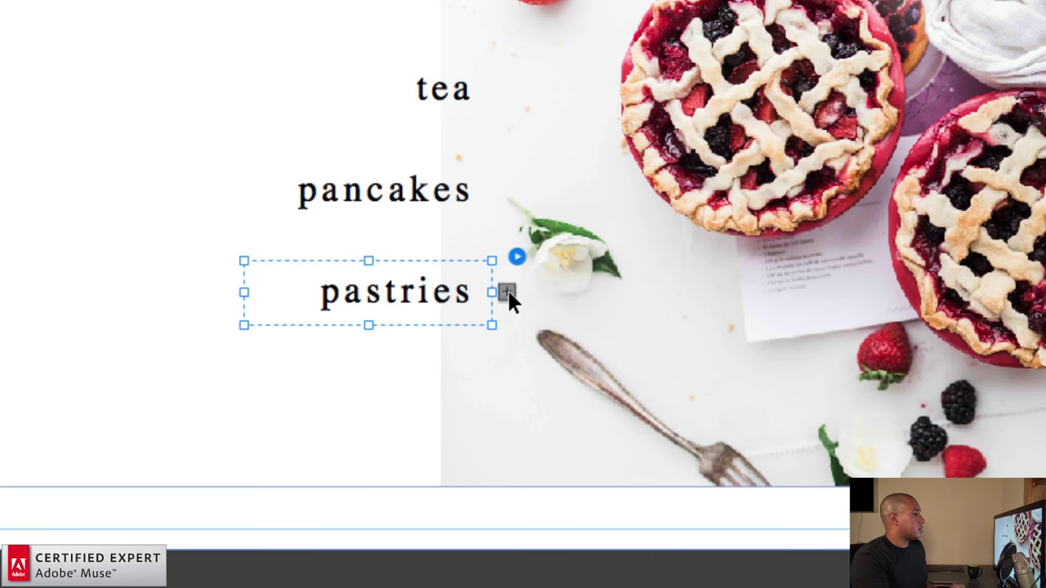
pyautogui.click(507, 292)
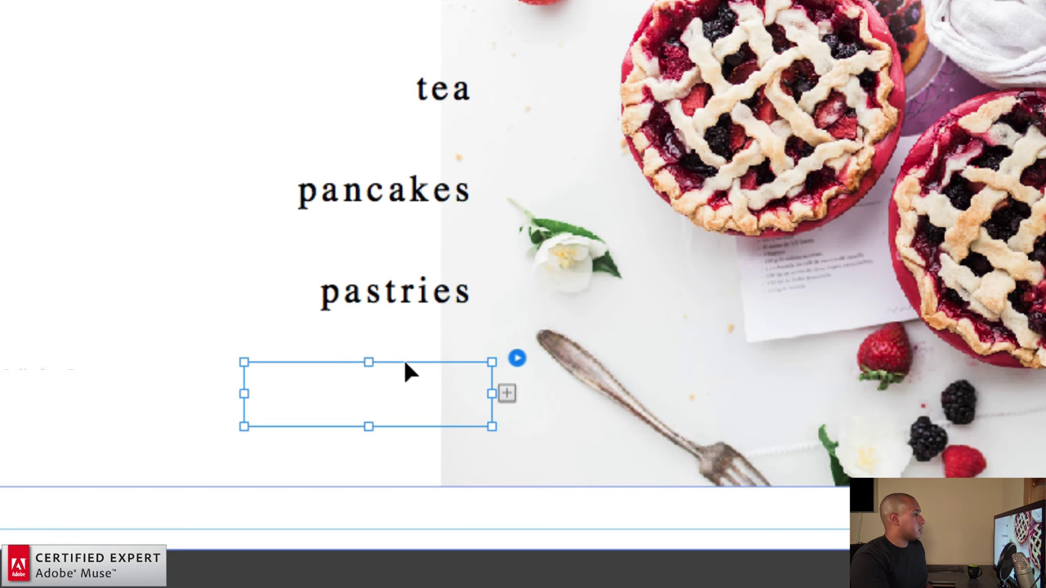
pyautogui.doubleClick(397, 390)
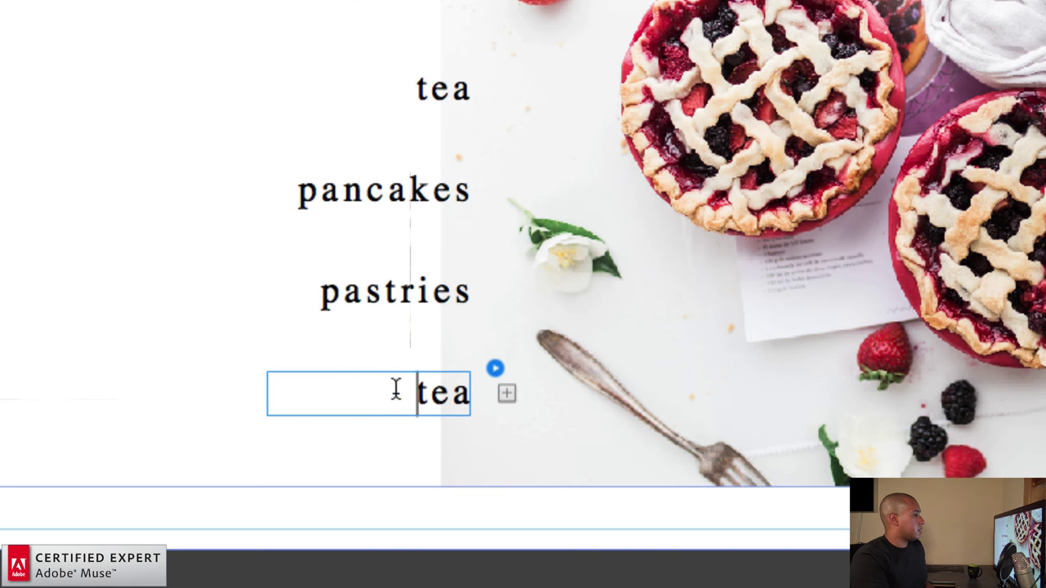
pyautogui.doubleClick(442, 406)
pyautogui.write('cakes')
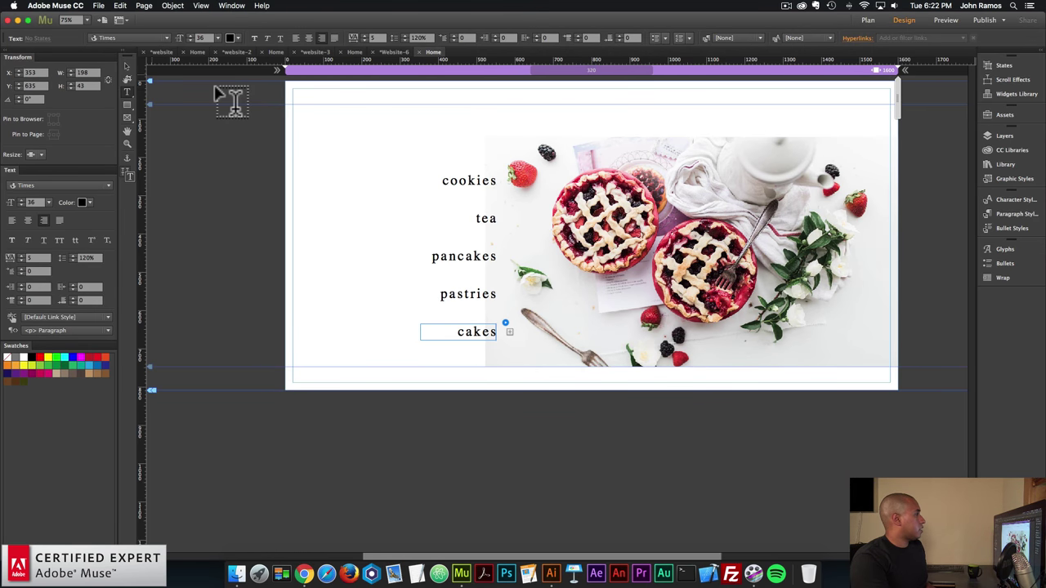
# Step: Fill the fifth trigger's target with the image of a small layered cake on a white plate from the images-2 folder
pyautogui.click(126, 67)
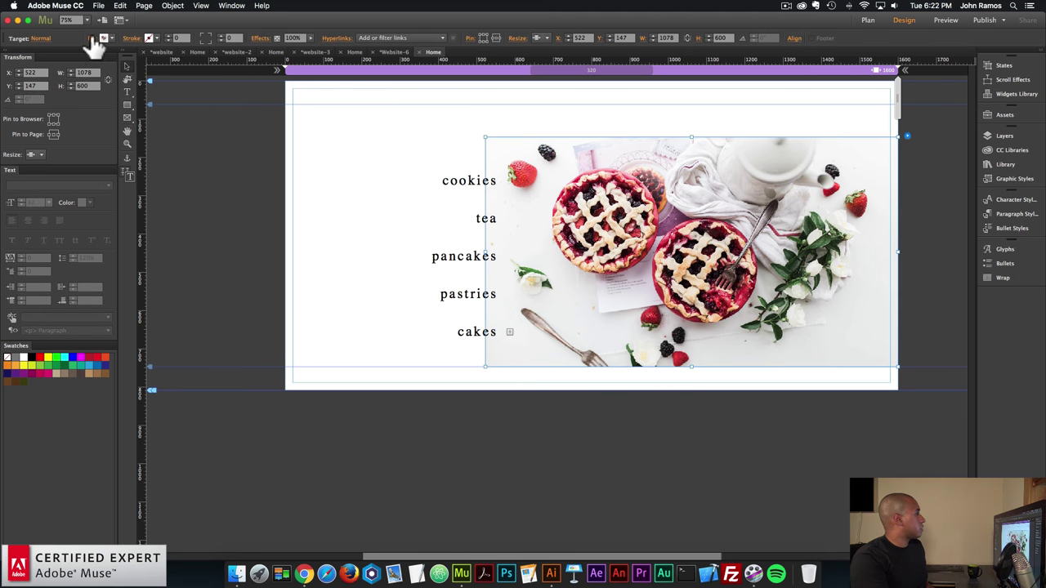
pyautogui.click(94, 39)
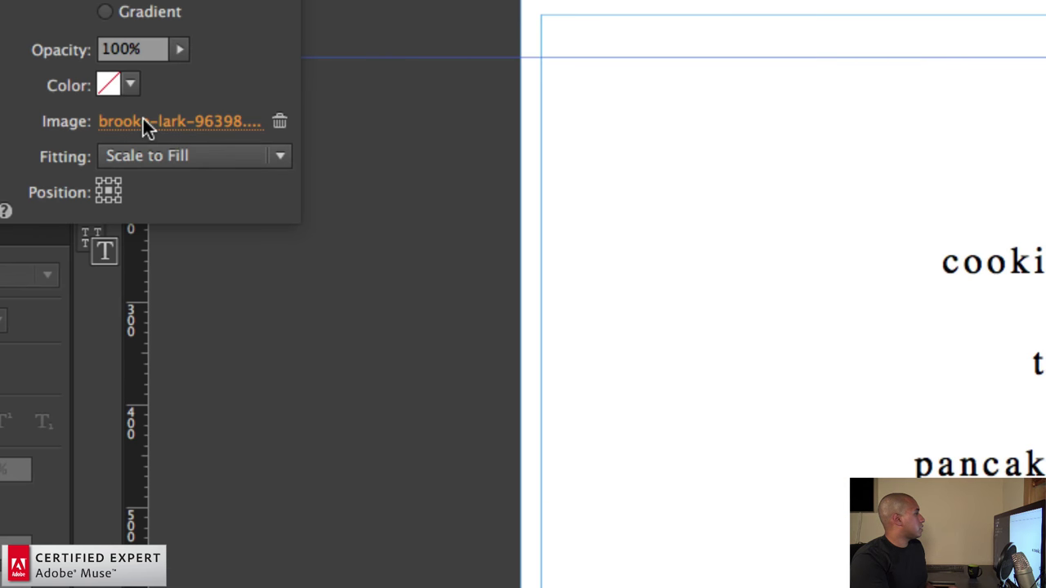
pyautogui.click(140, 126)
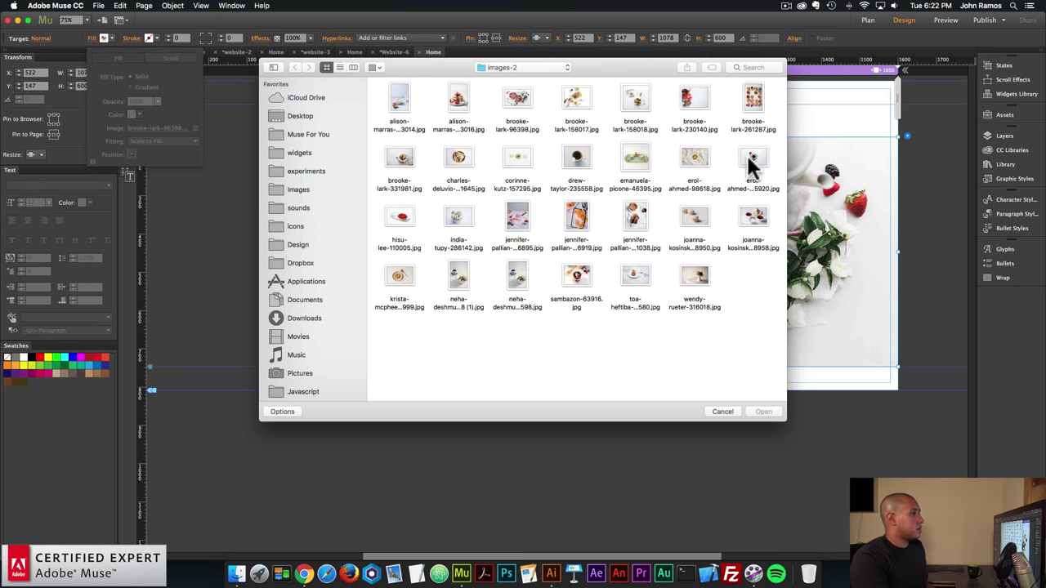
pyautogui.click(642, 301)
pyautogui.doubleClick(637, 281)
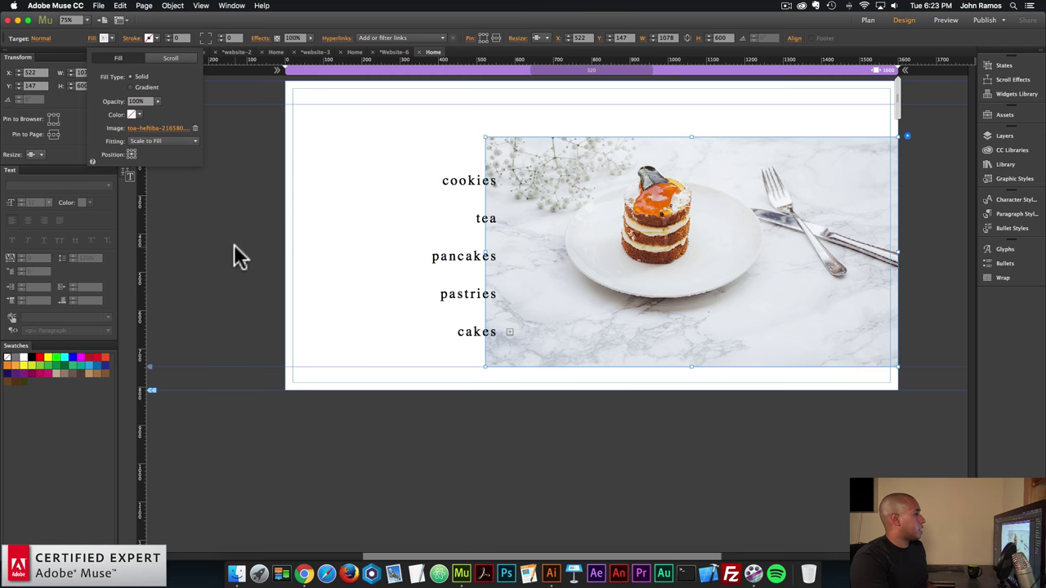
pyautogui.click(270, 247)
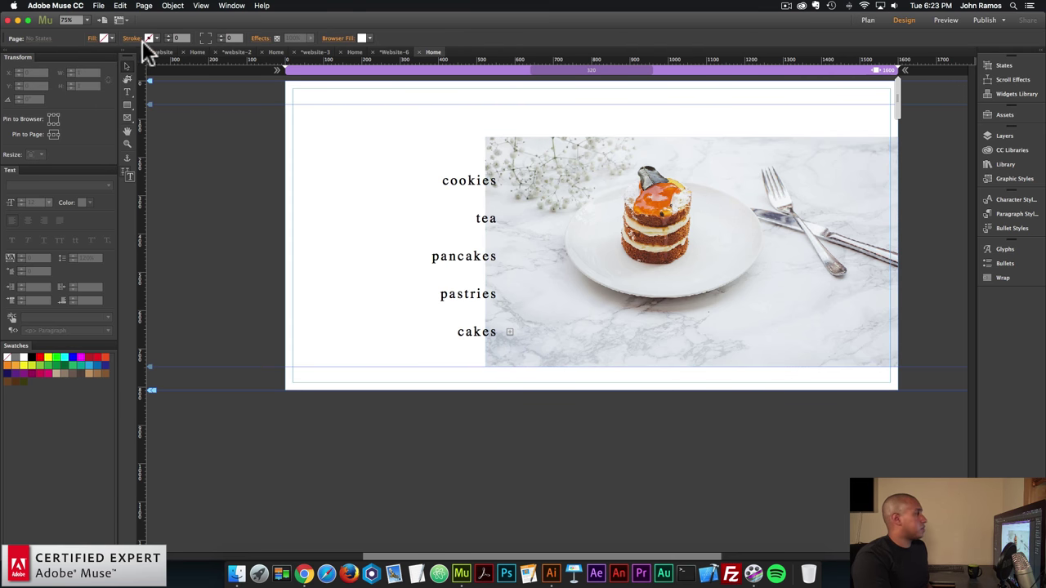
# Step: Preview the page in the browser, check the images of the menu entries, and return to Adobe Muse
pyautogui.click(99, 6)
pyautogui.click(131, 170)
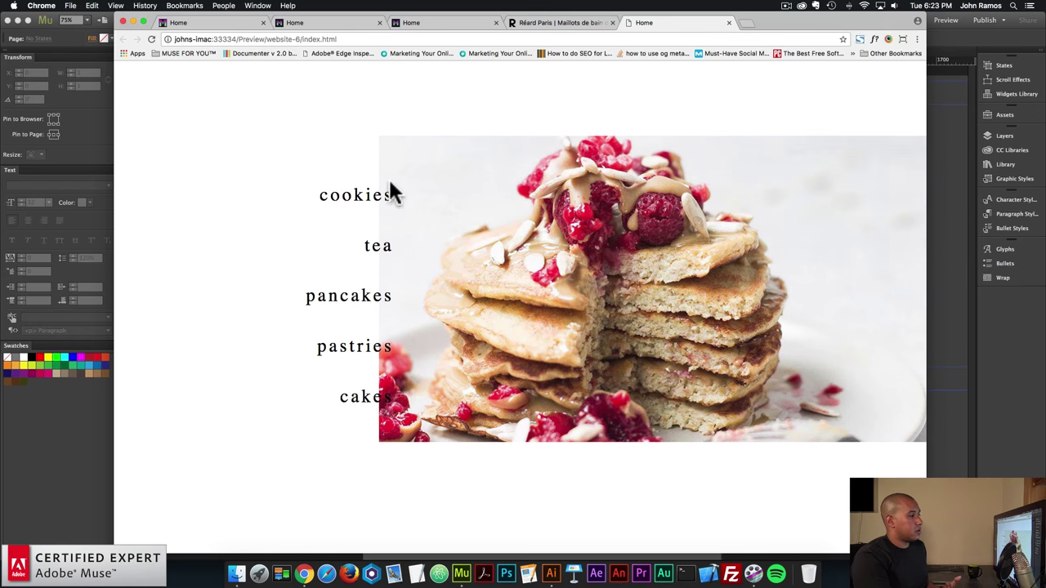
pyautogui.click(1020, 313)
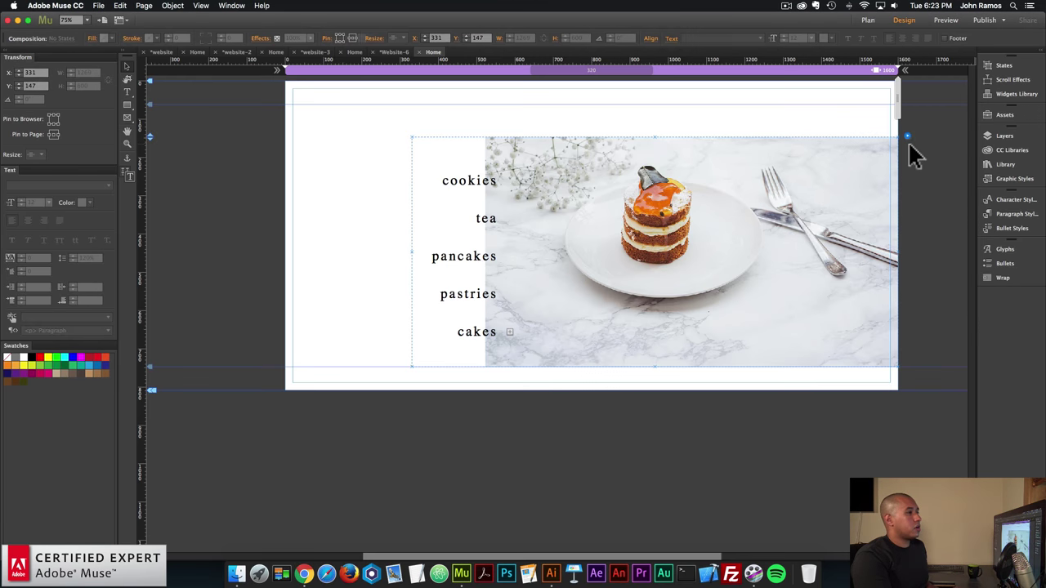
# Step: Set the composition widget to show its targets On Rollover
pyautogui.click(908, 151)
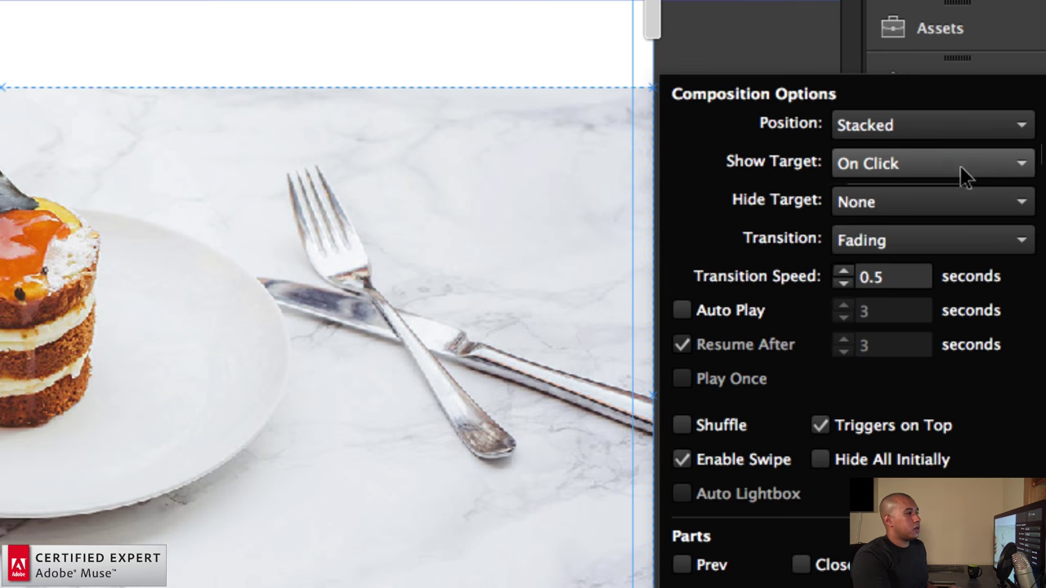
pyautogui.click(864, 163)
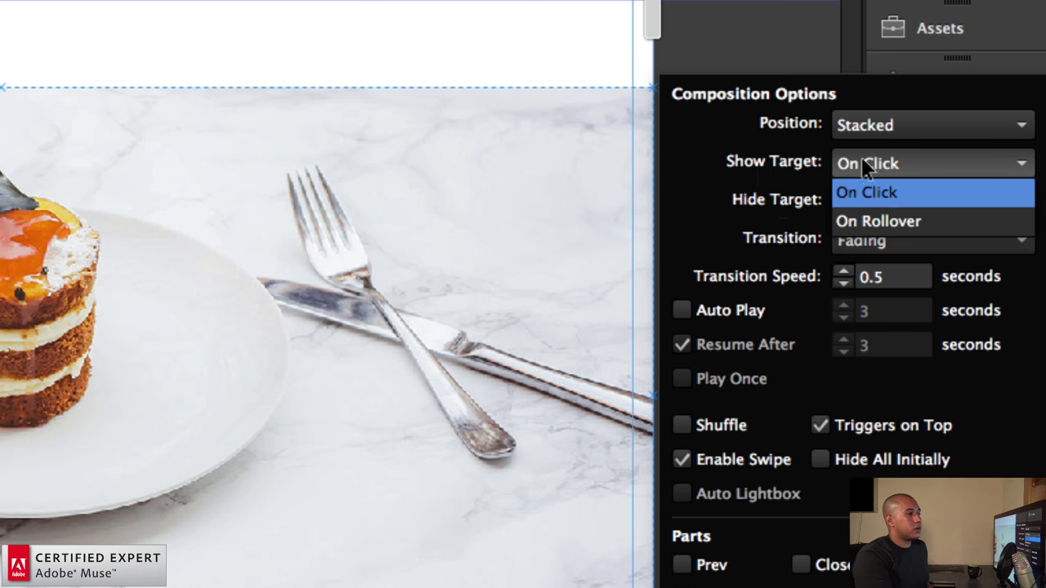
pyautogui.click(878, 223)
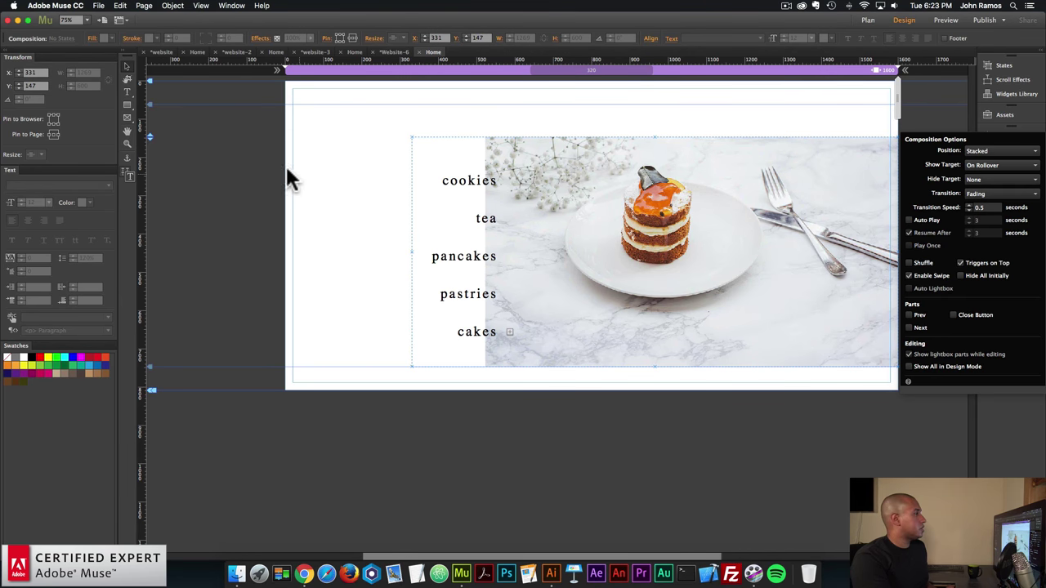
# Step: Preview the page in the browser, check the rollover images, and widen the browser window to the full screen width
pyautogui.click(98, 8)
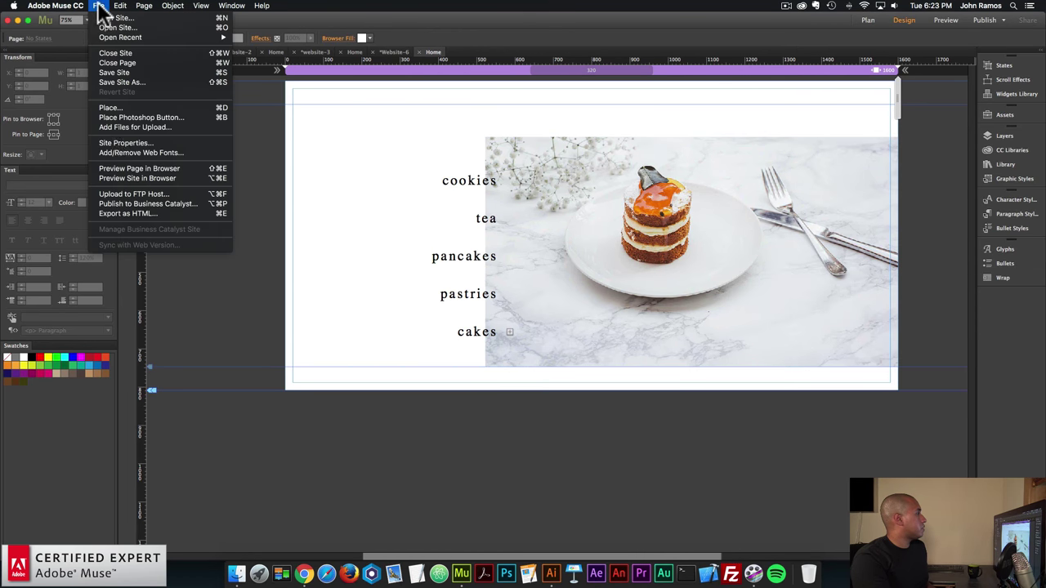
pyautogui.click(130, 167)
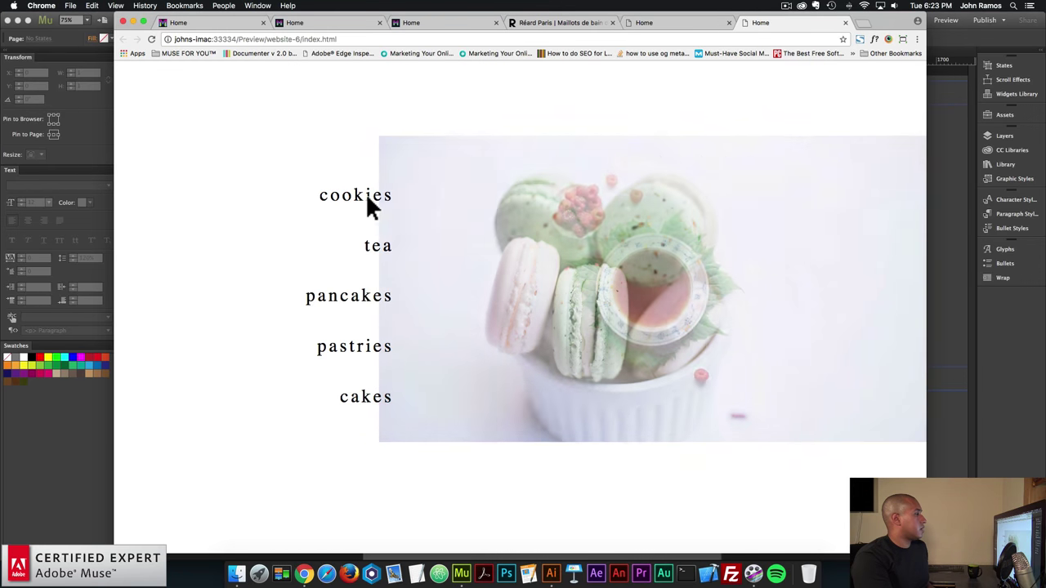
pyautogui.moveTo(360, 397)
pyautogui.moveTo(373, 253)
pyautogui.moveTo(926, 233); pyautogui.dragTo(1042, 229)
pyautogui.moveTo(112, 226); pyautogui.dragTo(5, 220)
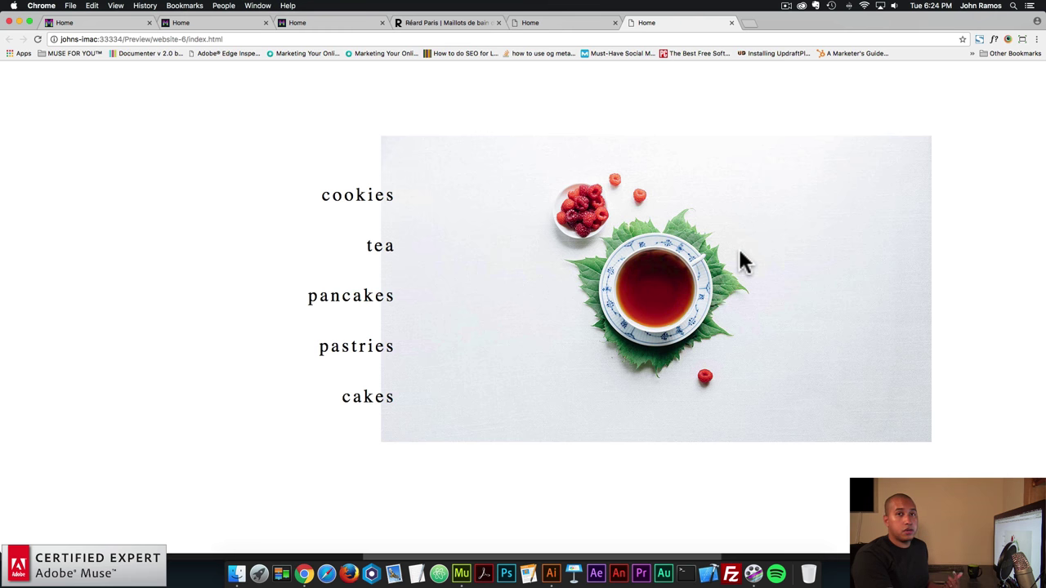
# Step: In Adobe Muse, let the page scale beyond the 1600 breakpoint, and preview it in the browser at full and narrower window widths
pyautogui.click(460, 576)
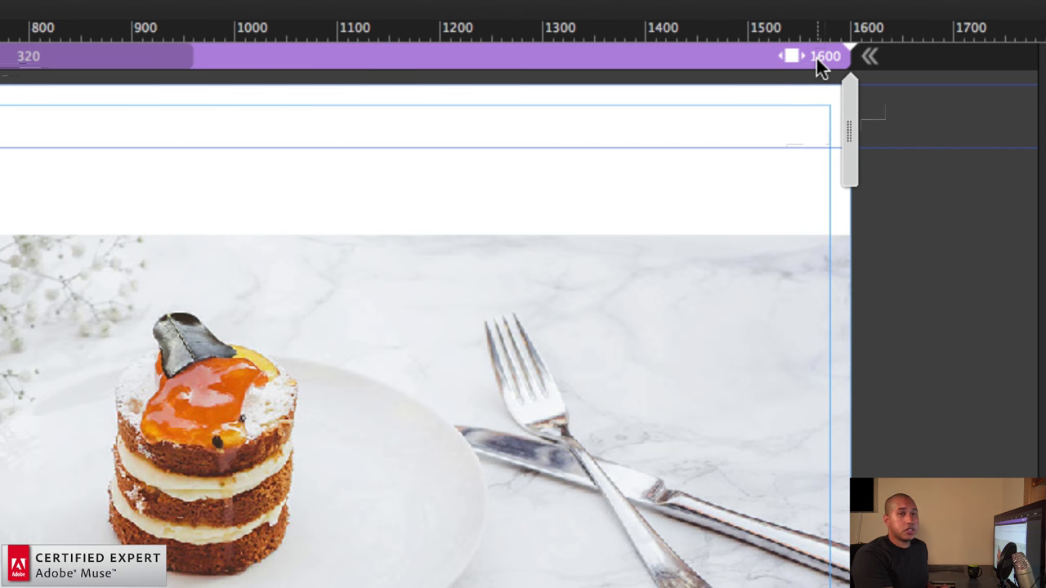
pyautogui.click(870, 60)
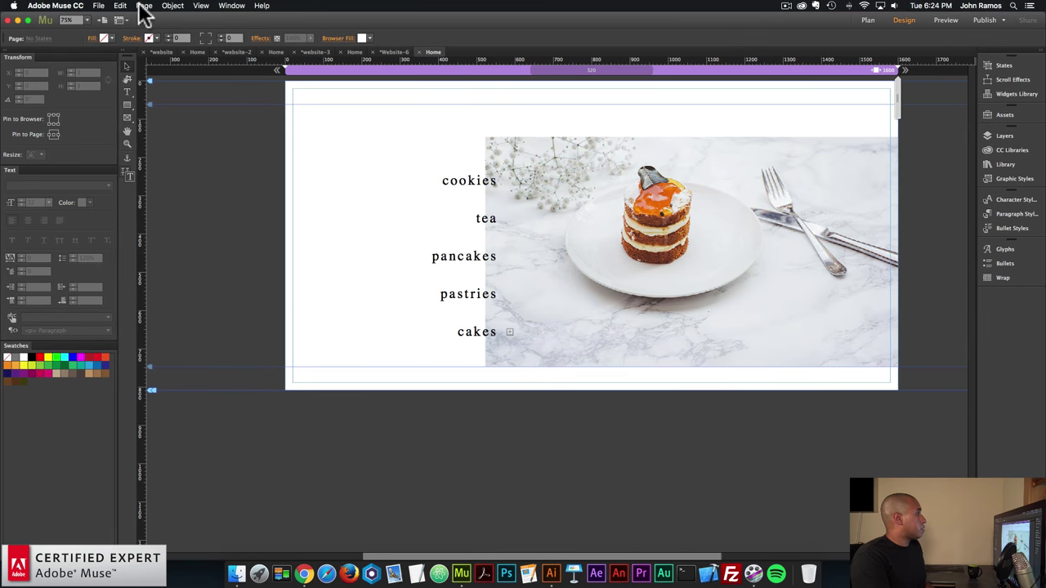
pyautogui.click(98, 6)
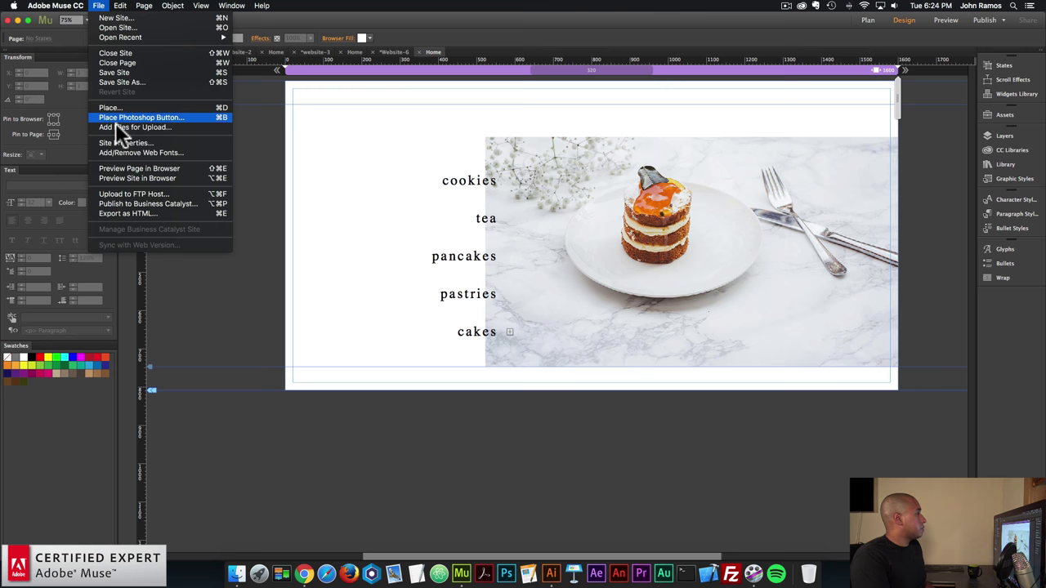
pyautogui.click(124, 172)
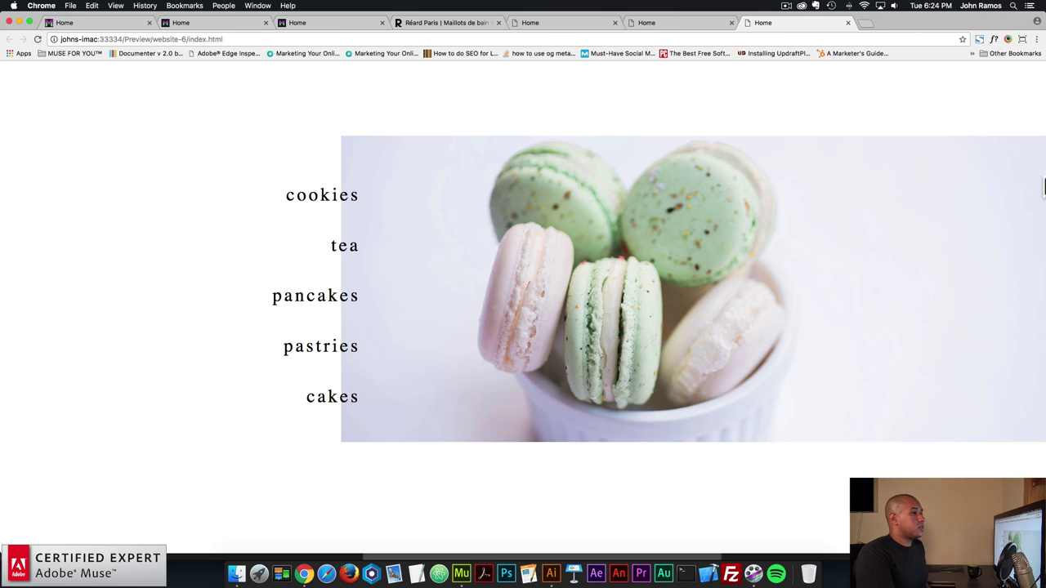
pyautogui.moveTo(1043, 187); pyautogui.dragTo(682, 236)
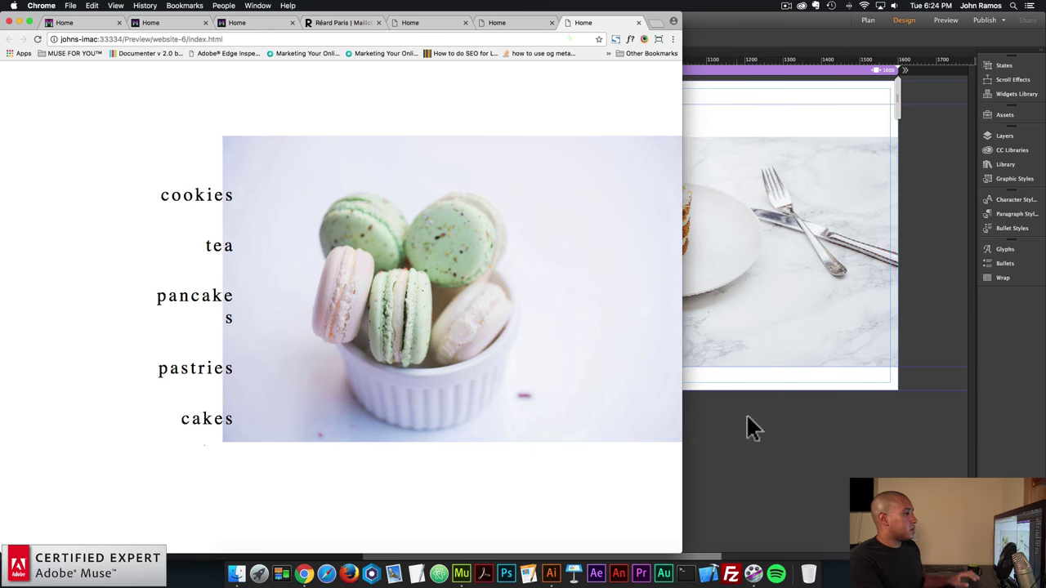
# Step: Back in Adobe Muse, turn off responsive resizing for all five triggers from "cookies" to "cakes"
pyautogui.click(747, 427)
pyautogui.click(470, 181)
pyautogui.keyDown('shift'); pyautogui.click(478, 219); pyautogui.keyUp('shift')
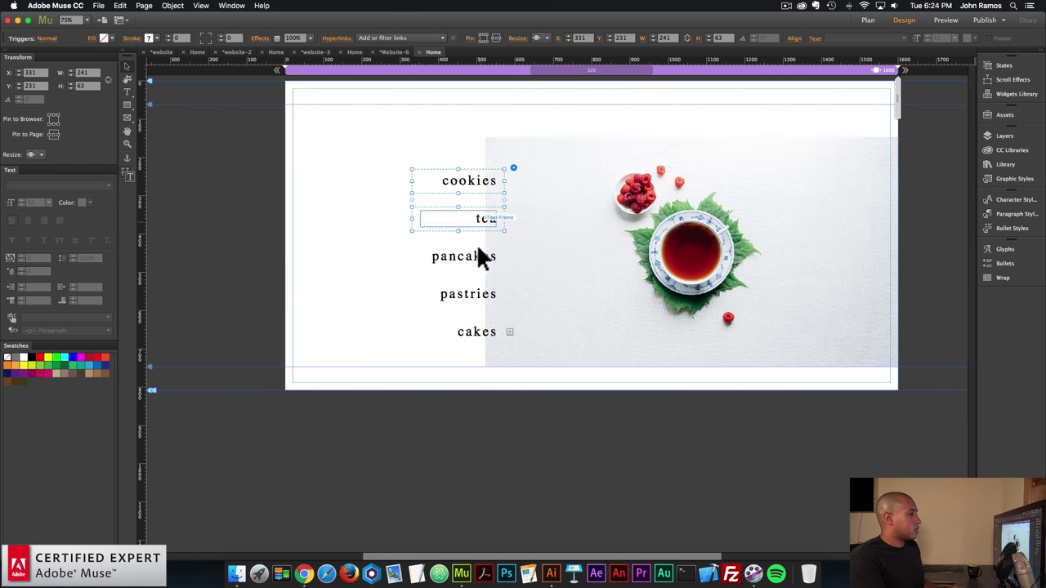
pyautogui.keyDown('shift'); pyautogui.click(478, 256); pyautogui.keyUp('shift')
pyautogui.keyDown('shift'); pyautogui.click(474, 294); pyautogui.keyUp('shift')
pyautogui.keyDown('shift'); pyautogui.click(471, 332); pyautogui.keyUp('shift')
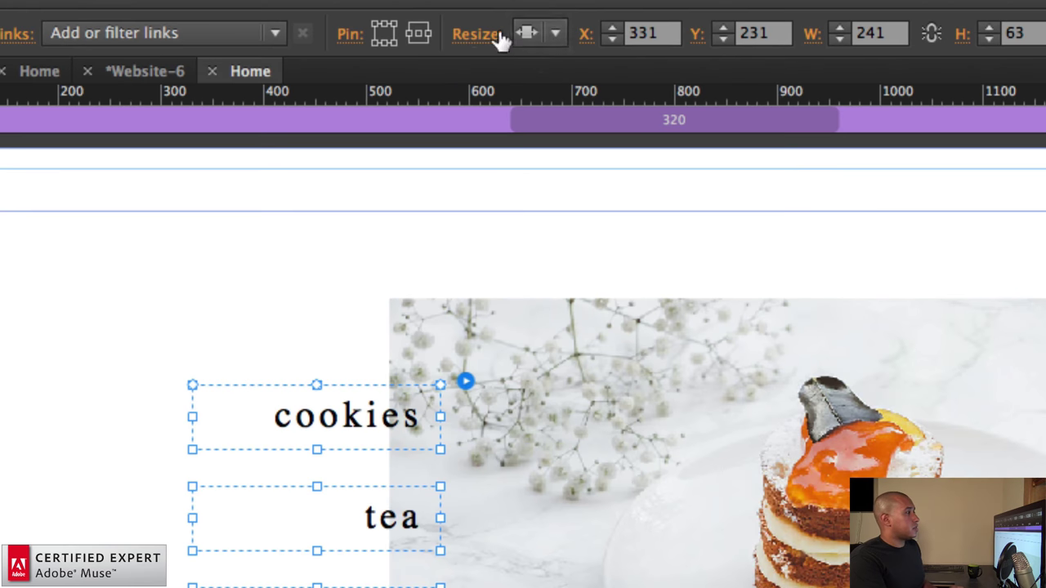
pyautogui.click(553, 34)
pyautogui.click(553, 67)
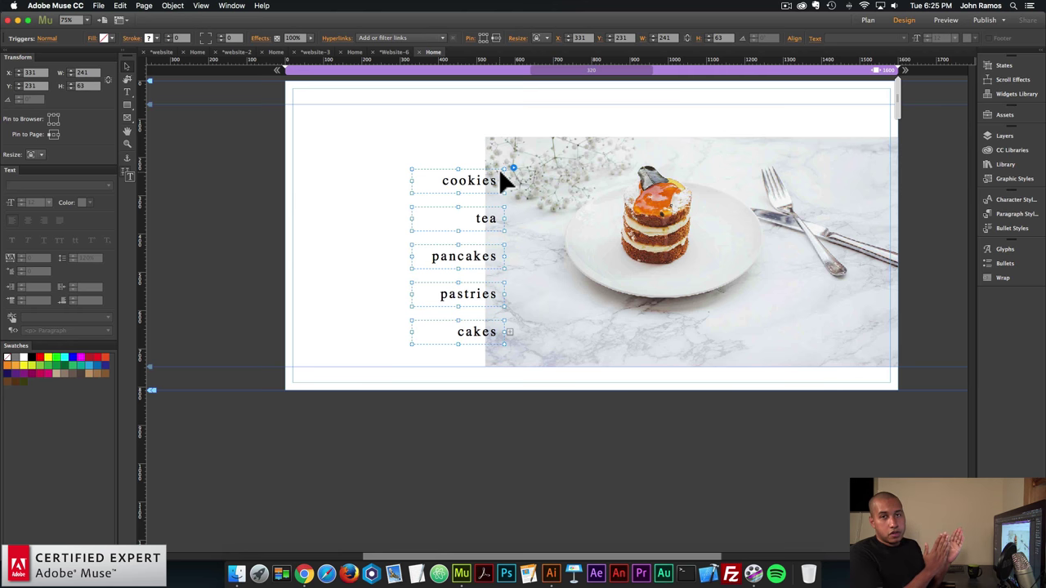
pyautogui.click(191, 140)
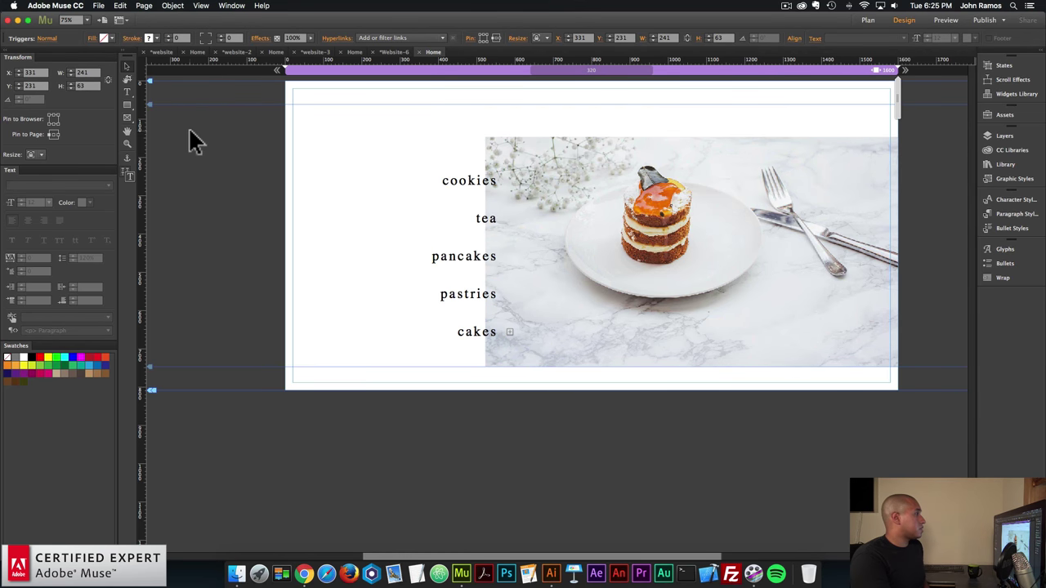
# Step: Preview the page in the browser and check the menu entries while narrowing the window to a viewport about 1090 px wide
pyautogui.click(98, 5)
pyautogui.click(129, 169)
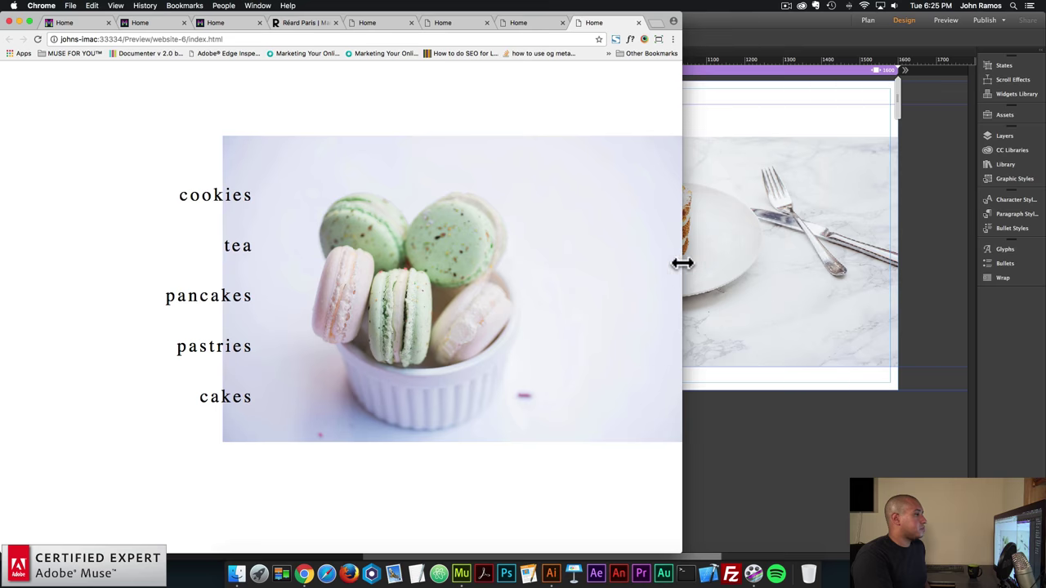
pyautogui.moveTo(682, 264); pyautogui.dragTo(586, 298)
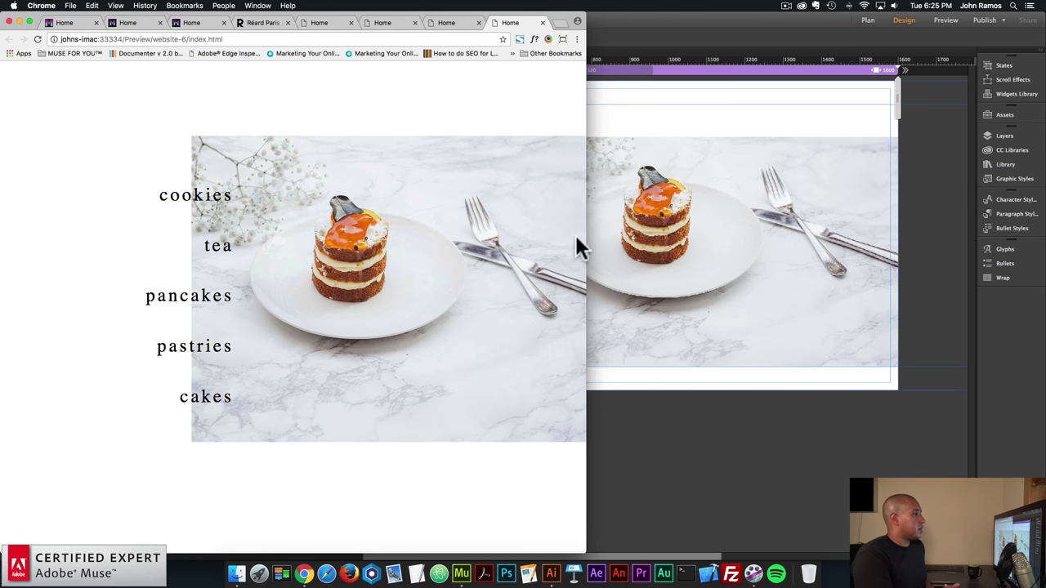
pyautogui.click(562, 39)
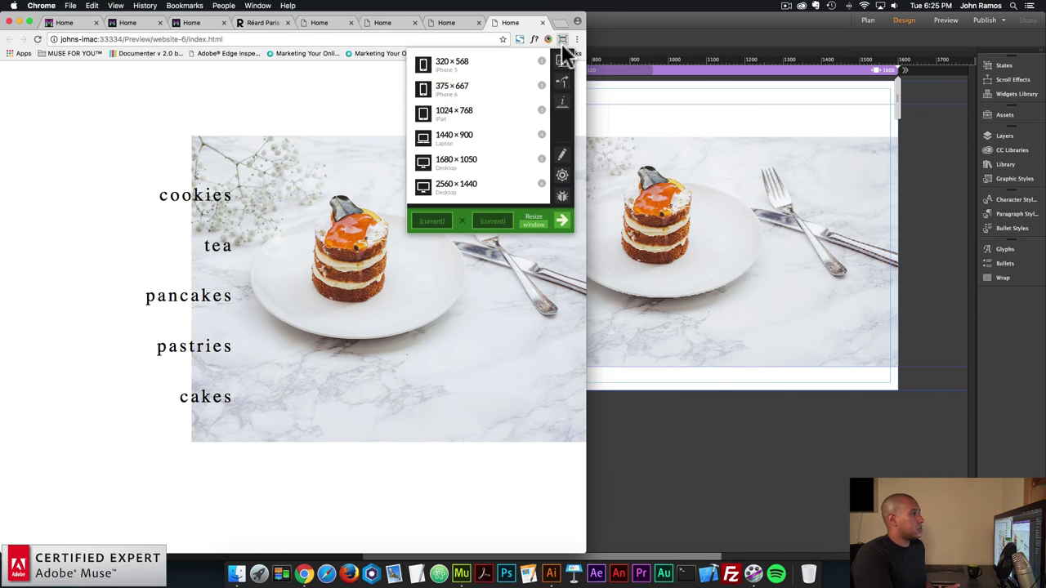
pyautogui.click(523, 430)
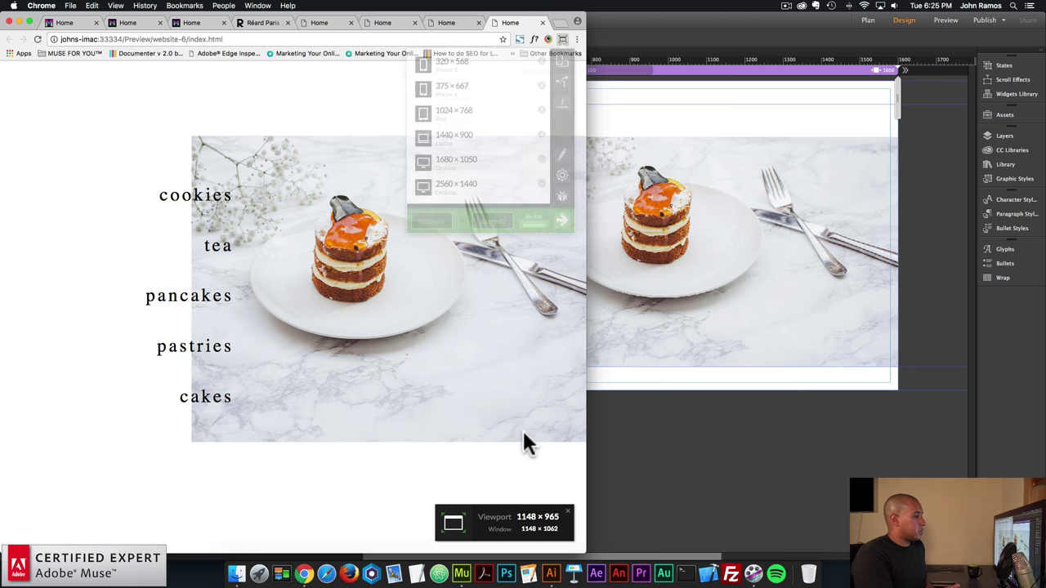
pyautogui.moveTo(587, 378); pyautogui.dragTo(557, 378)
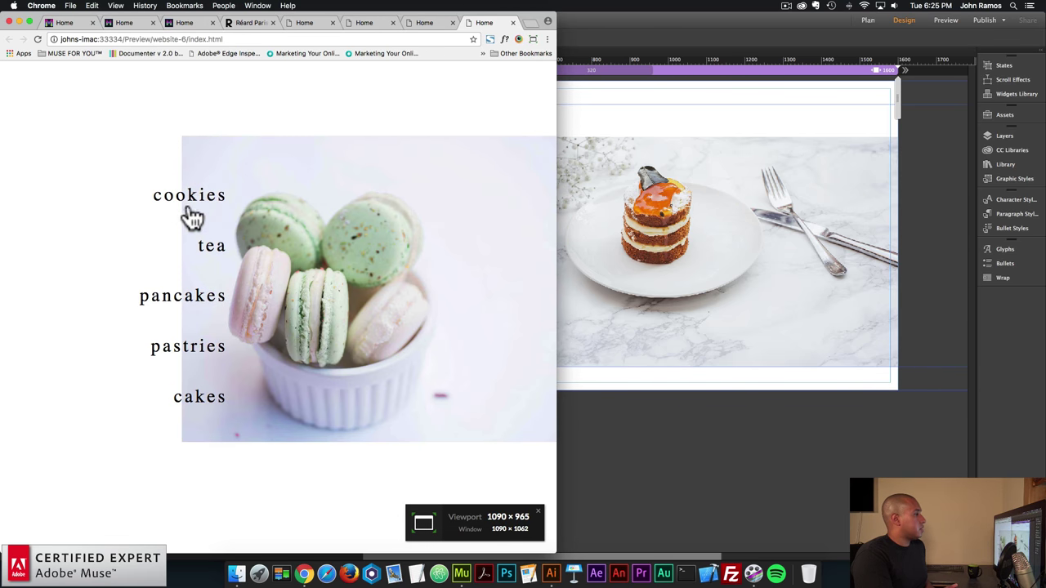
pyautogui.moveTo(203, 264)
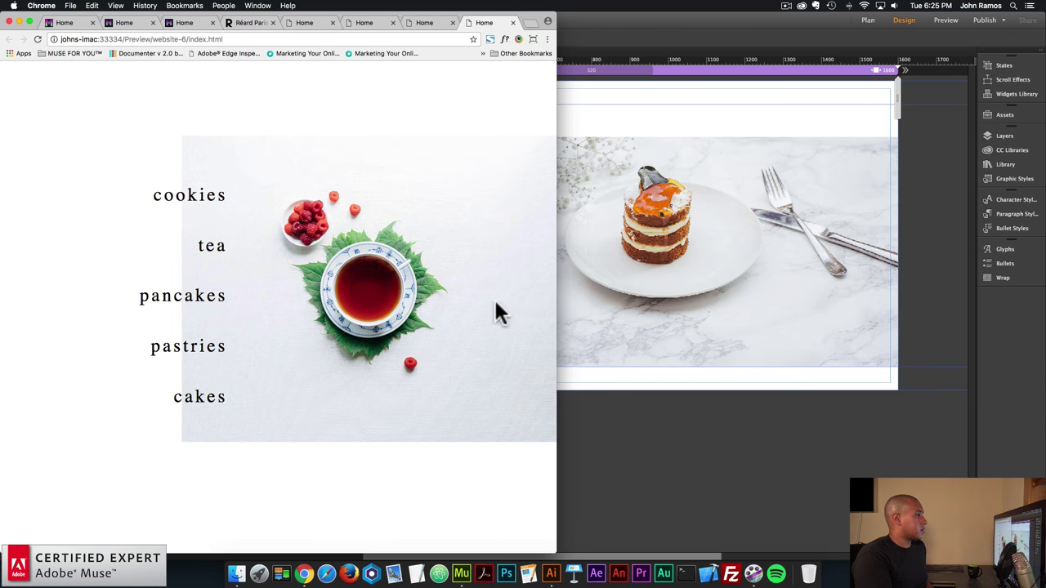
# Step: Check the "pancakes" entry in a widened window and at about 1376 px, and open the Réard sample site for comparison
pyautogui.moveTo(556, 256); pyautogui.dragTo(1038, 257)
pyautogui.click(302, 300)
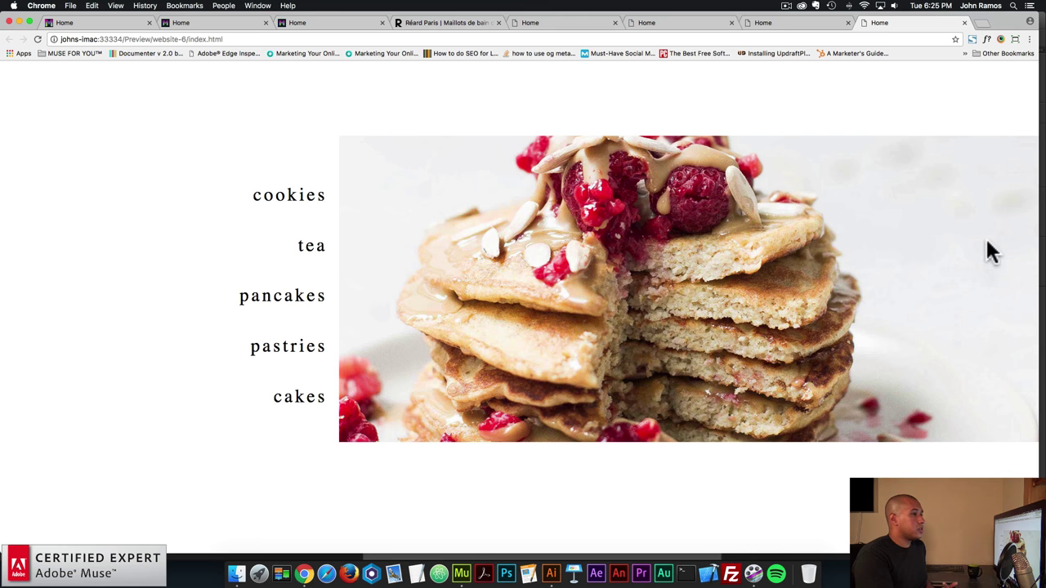
pyautogui.moveTo(1034, 229); pyautogui.dragTo(700, 249)
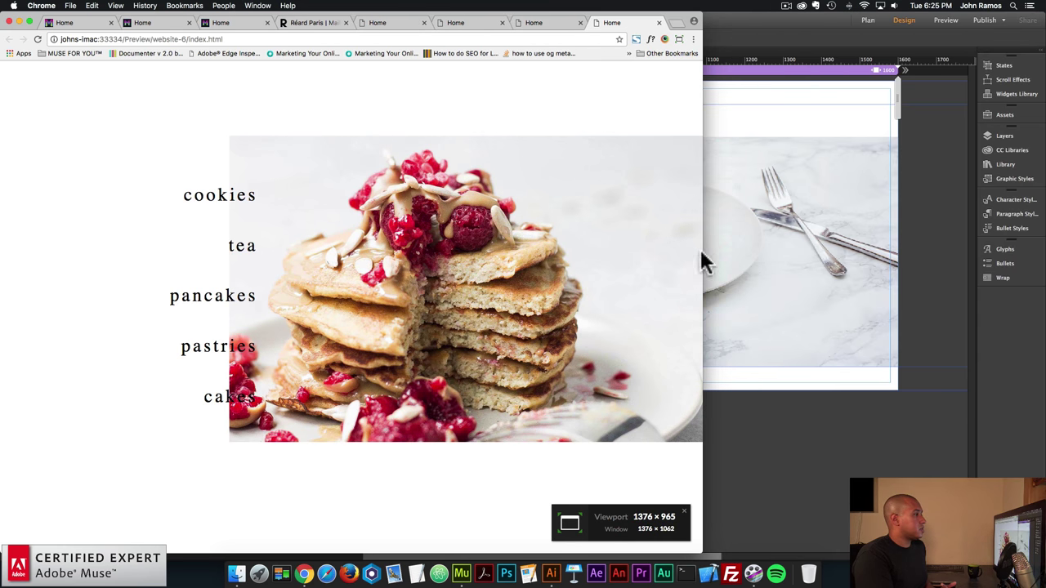
pyautogui.click(313, 23)
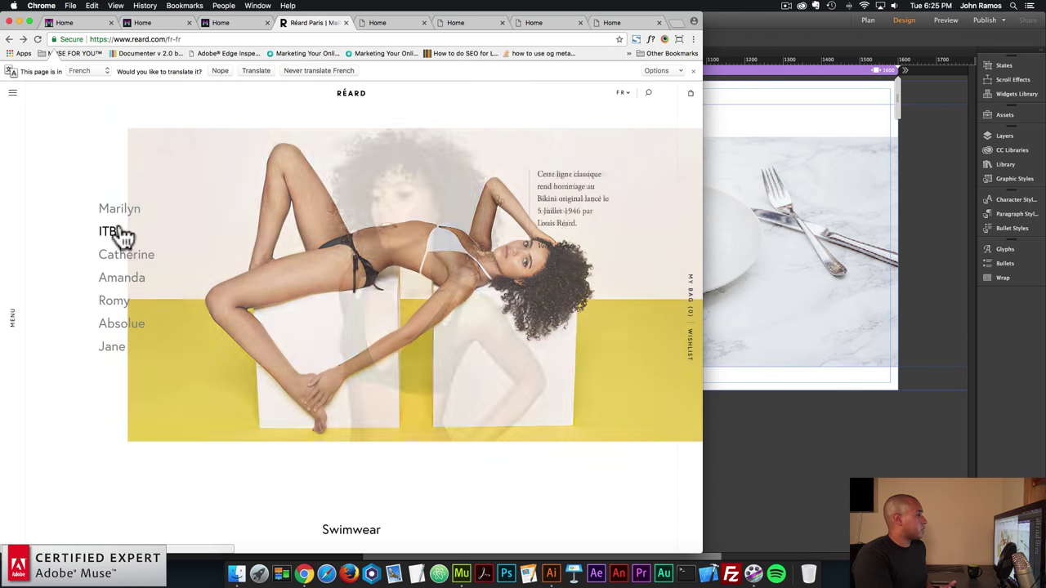
# Step: Back in Adobe Muse, set the composition widget's transition speed to 0 seconds for its Fading transition
pyautogui.click(215, 24)
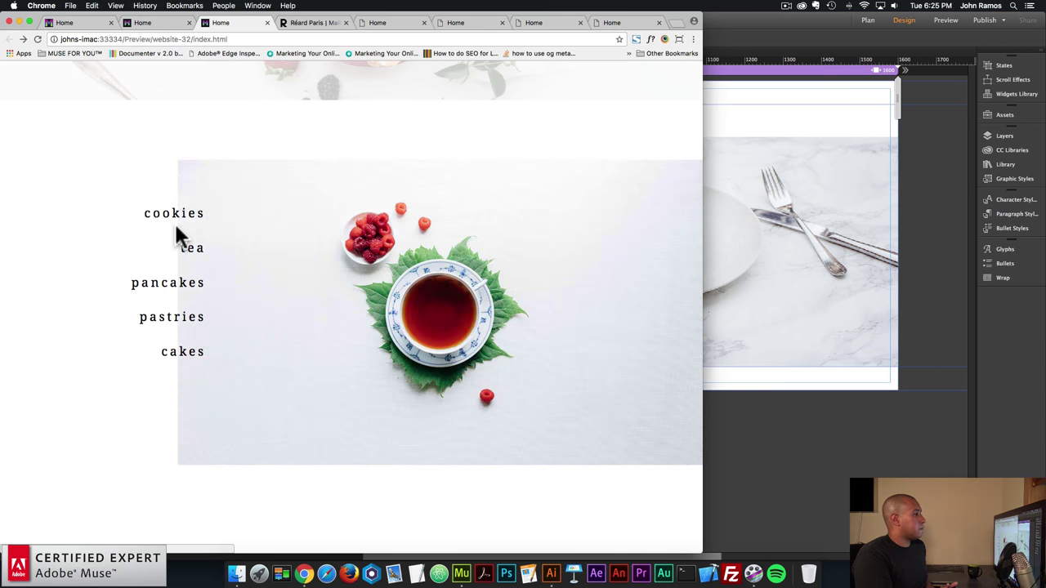
pyautogui.click(801, 182)
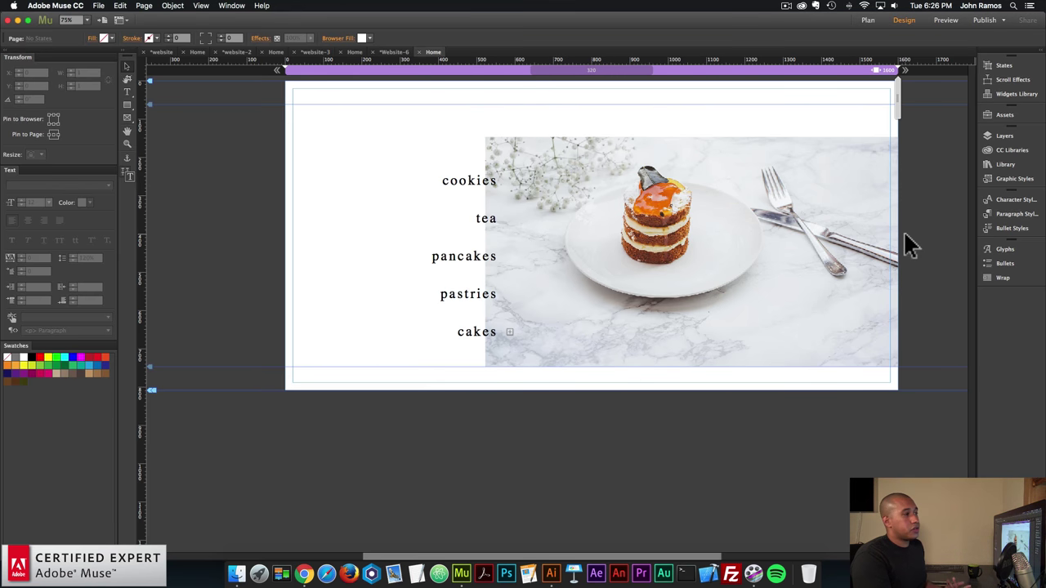
pyautogui.click(883, 193)
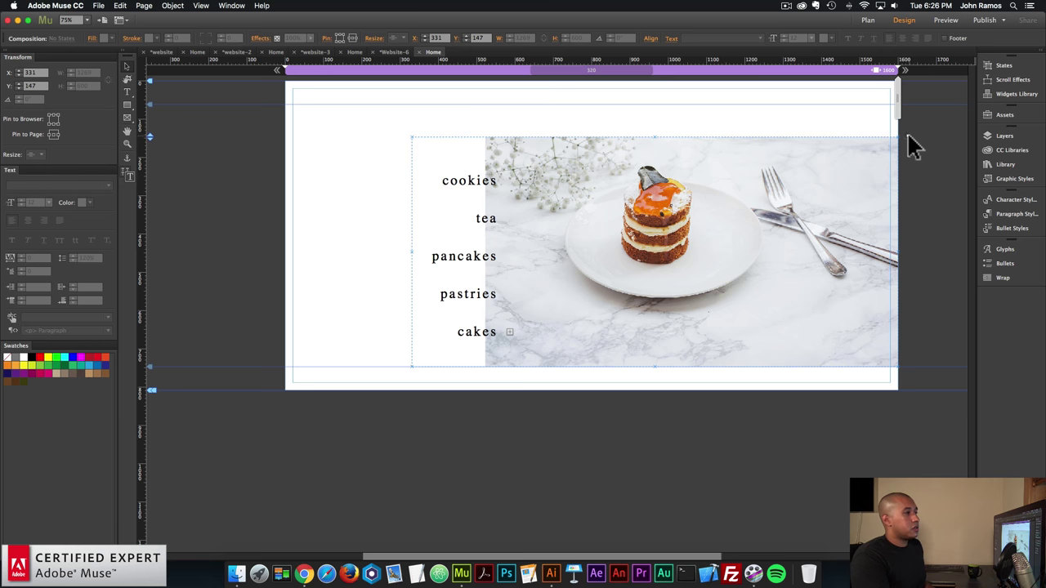
pyautogui.click(909, 142)
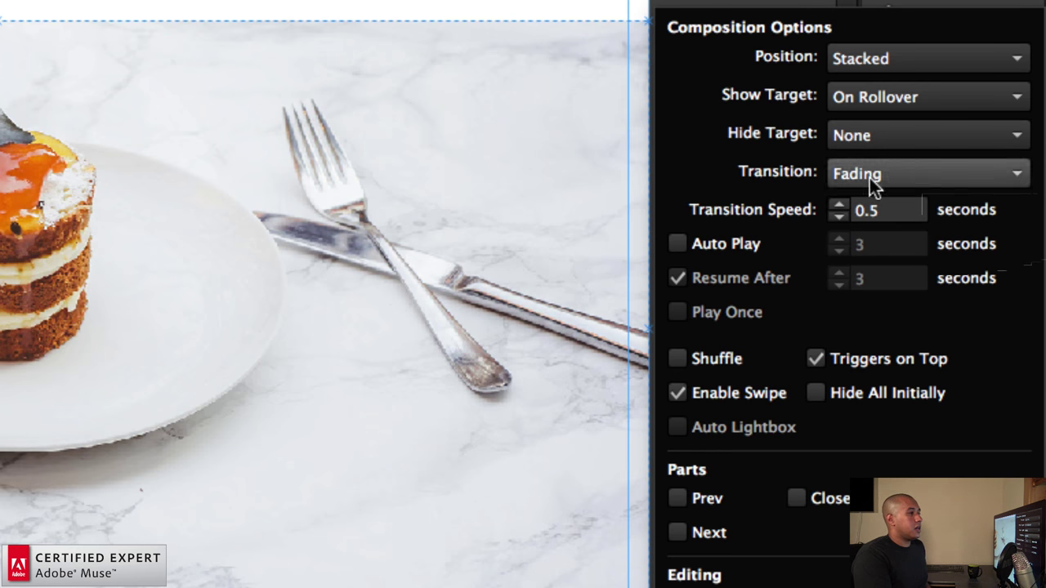
pyautogui.click(858, 181)
pyautogui.click(876, 184)
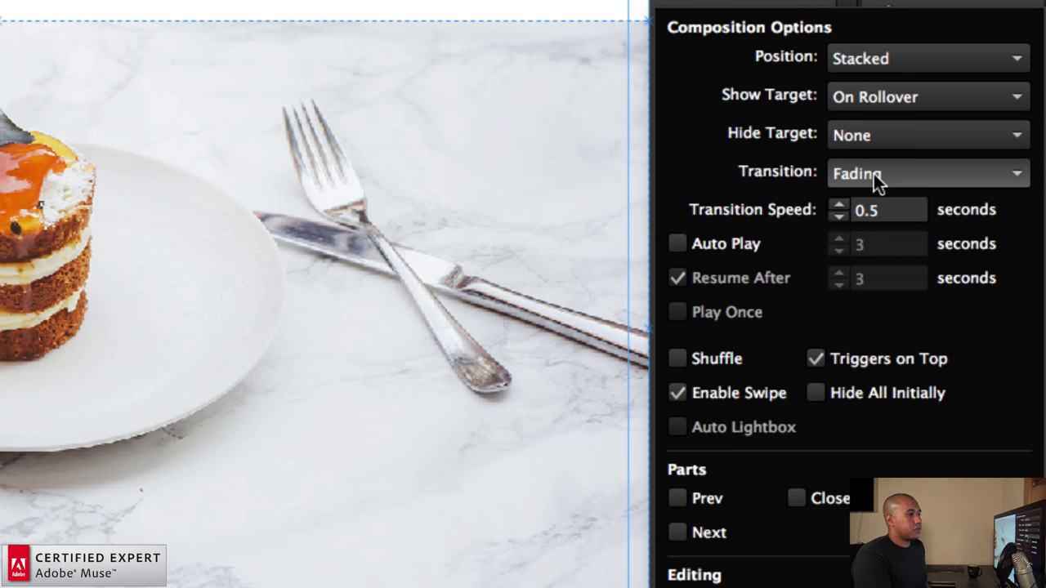
pyautogui.click(881, 210)
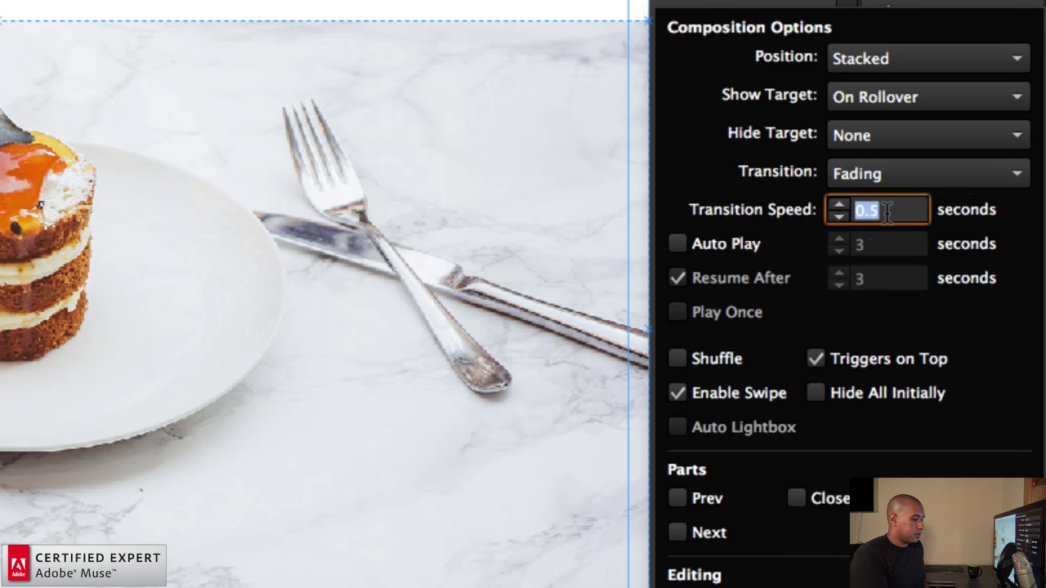
pyautogui.write('0')
pyautogui.press('Return')
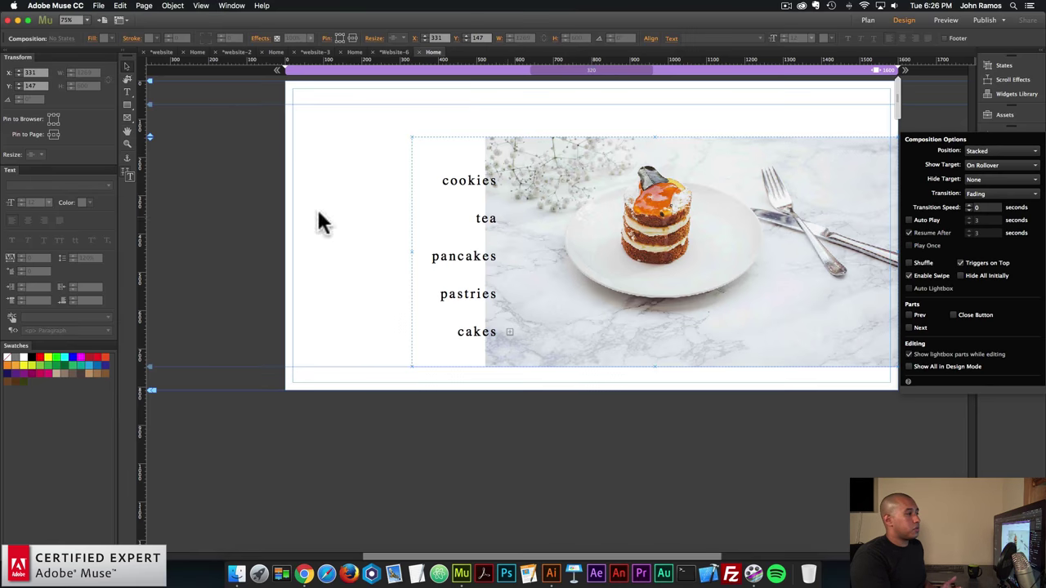
# Step: Preview the page in the browser and check how the images change while rolling over the menu entries
pyautogui.click(98, 7)
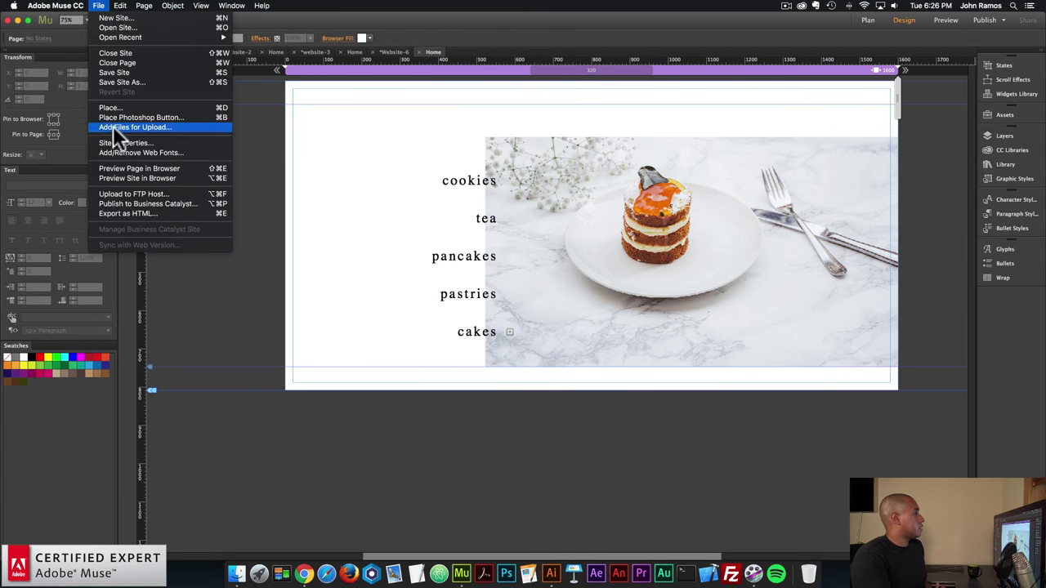
pyautogui.click(115, 169)
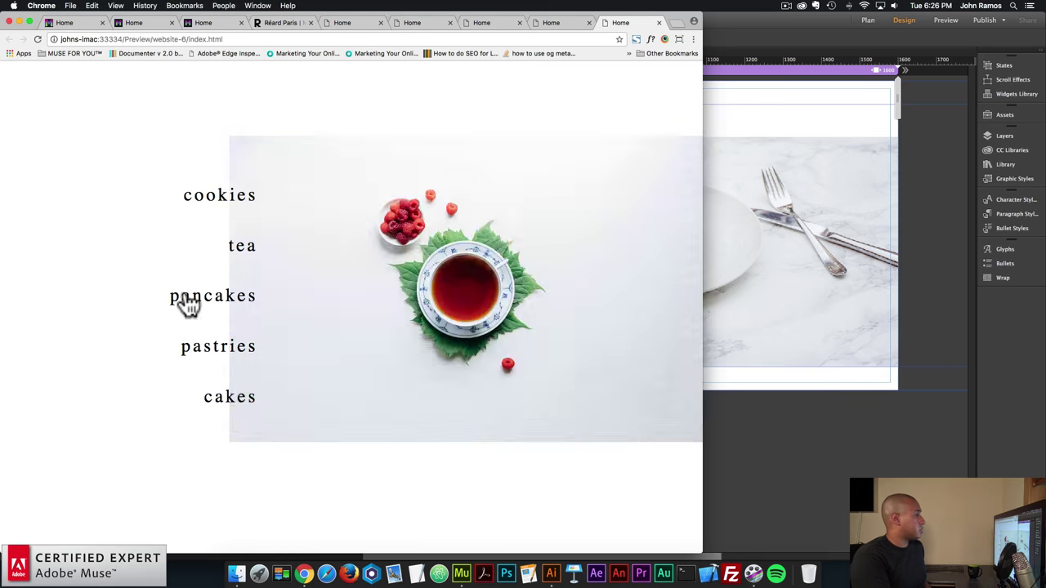
pyautogui.moveTo(225, 360)
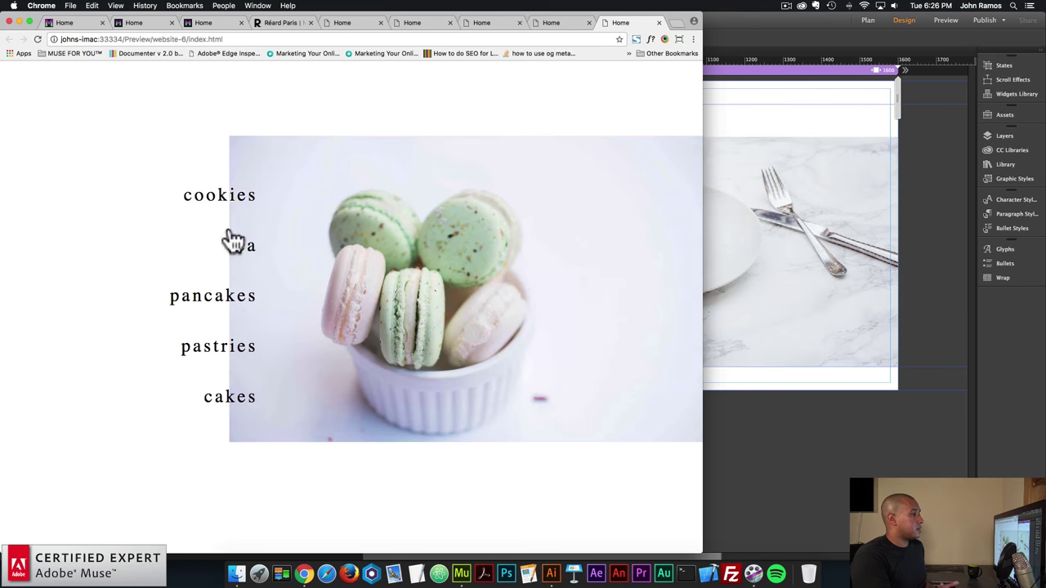
pyautogui.moveTo(219, 221)
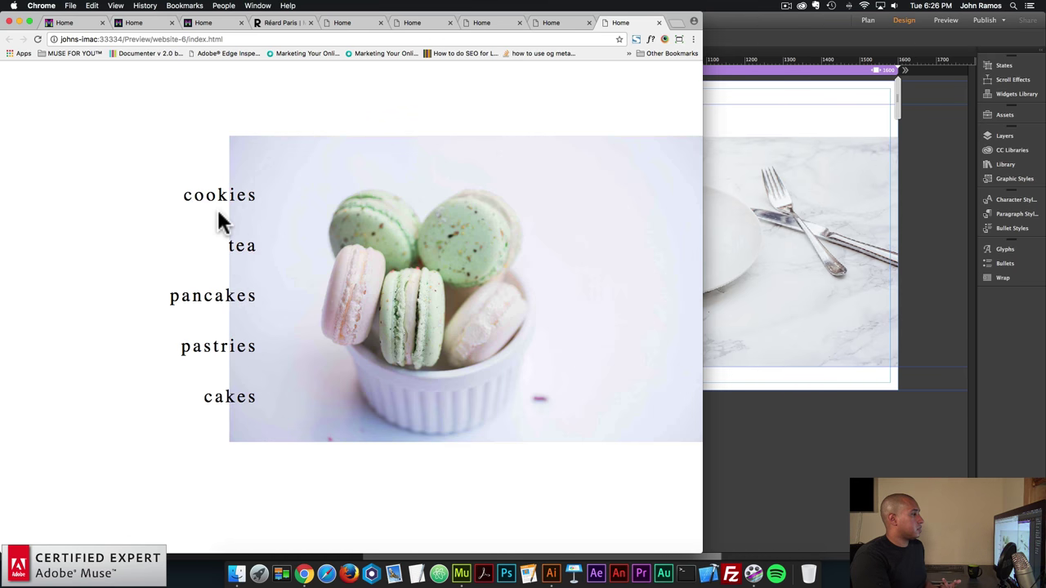
# Step: Back in Adobe Muse, set the composition's transition speed to 0.7 seconds and preview the page in the browser
pyautogui.click(753, 206)
pyautogui.click(903, 144)
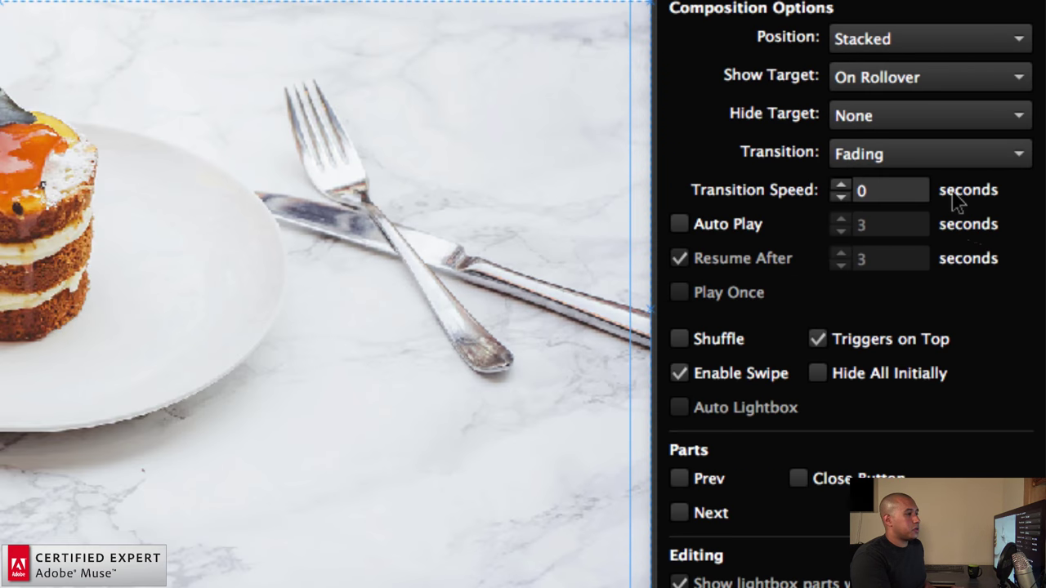
pyautogui.click(977, 207)
pyautogui.write('0.7')
pyautogui.press('Return')
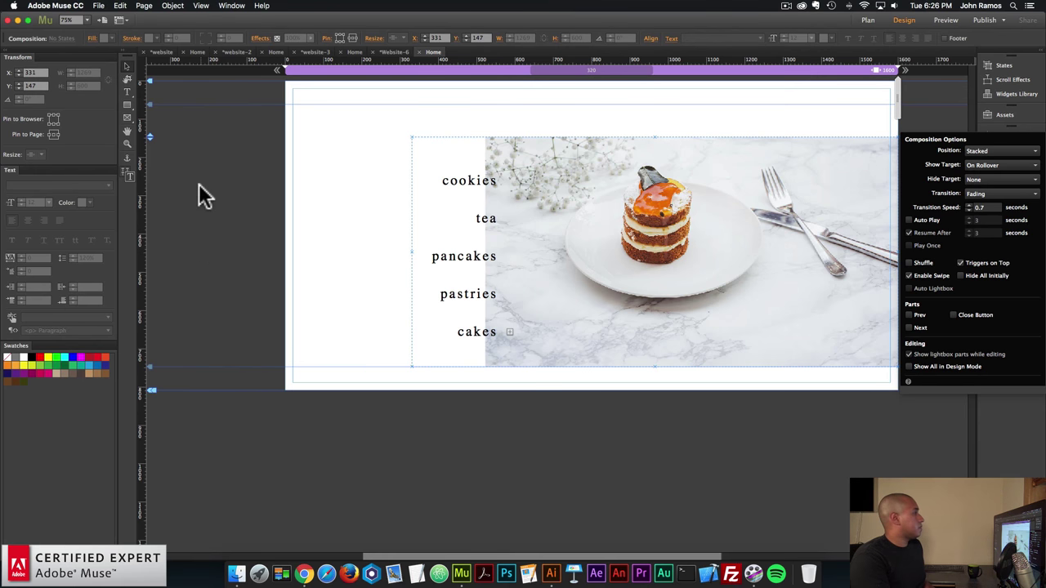
pyautogui.click(98, 6)
pyautogui.click(133, 167)
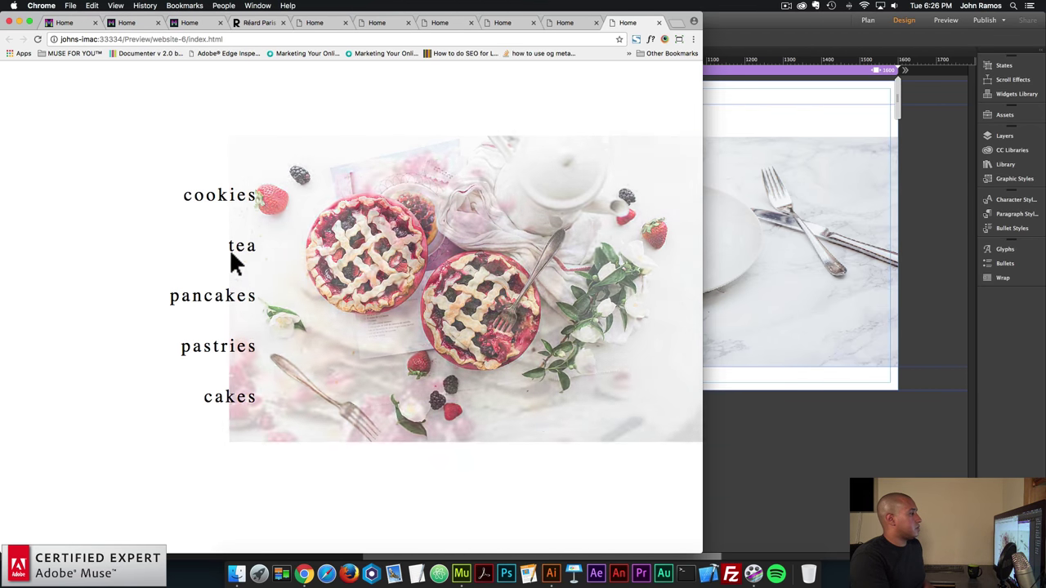
# Step: Back in Adobe Muse, set the composition's transition to Horizontal and its transition speed to 1 second
pyautogui.click(800, 272)
pyautogui.click(903, 145)
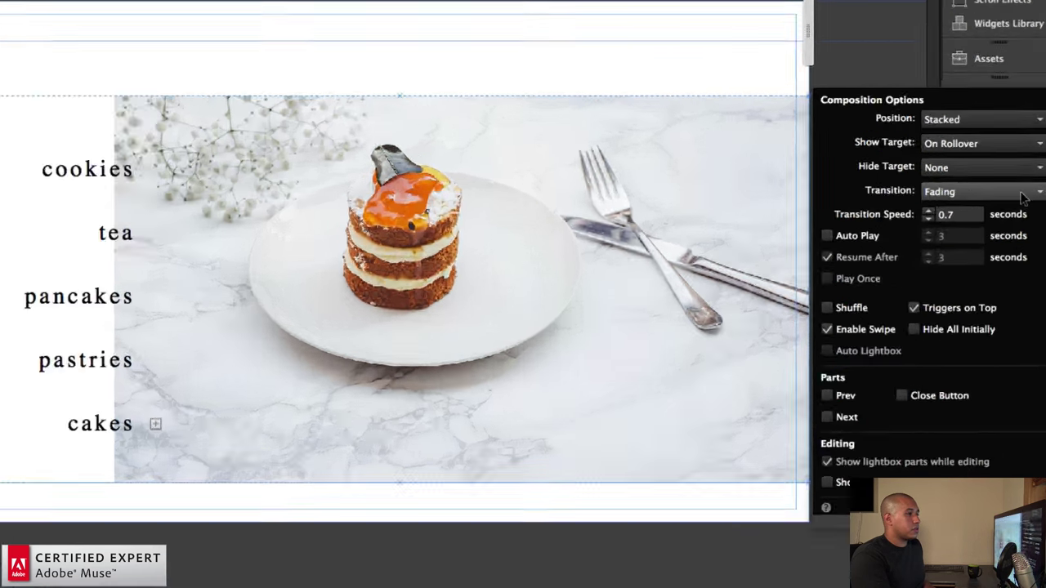
pyautogui.click(1021, 193)
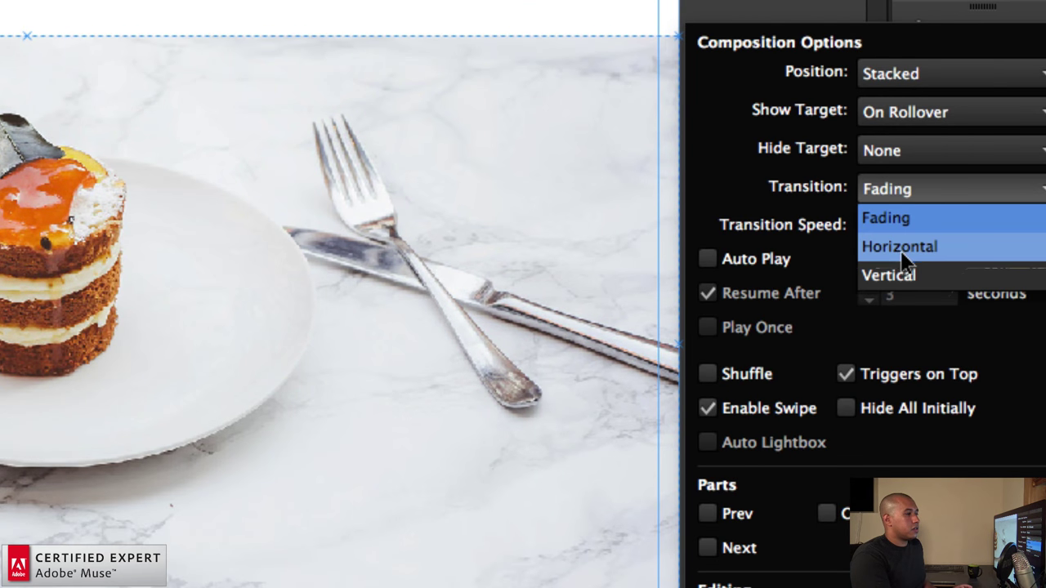
pyautogui.click(903, 251)
pyautogui.click(868, 219)
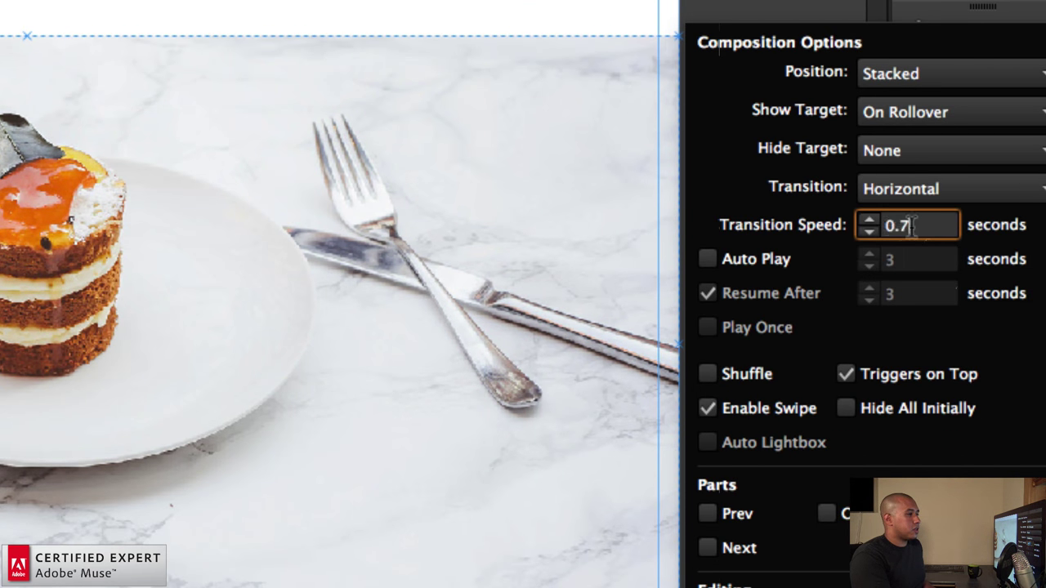
pyautogui.click(867, 220)
pyautogui.click(867, 219)
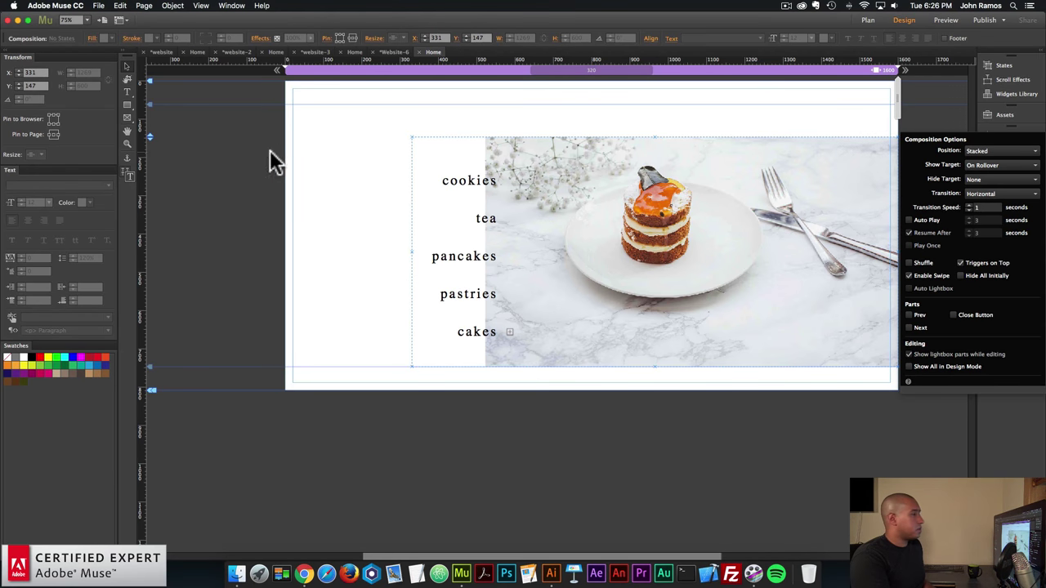
# Step: Preview the page in the browser and check the horizontal transition between menu entries, also in a slightly wider window
pyautogui.click(98, 6)
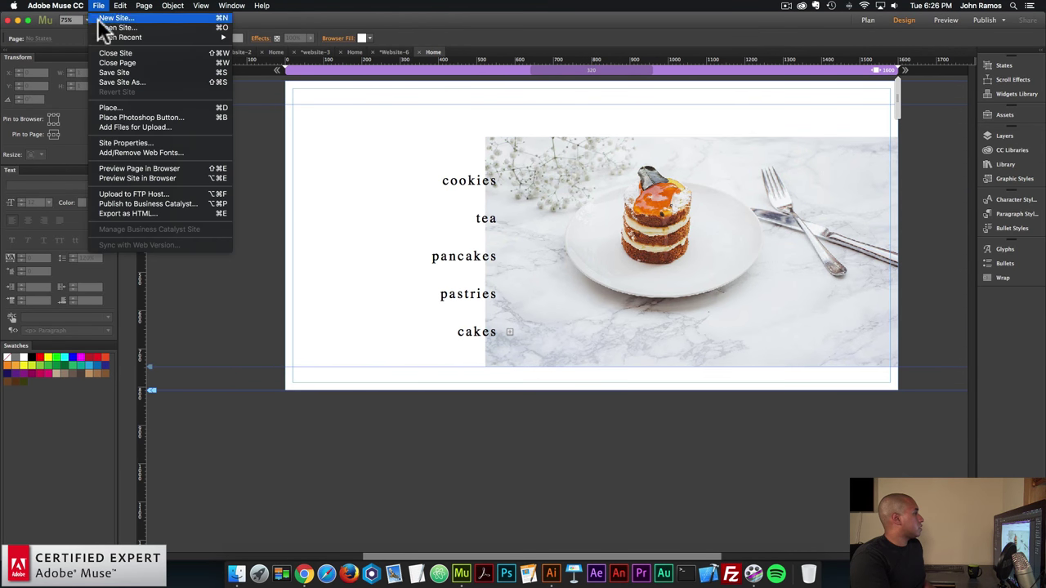
pyautogui.click(129, 169)
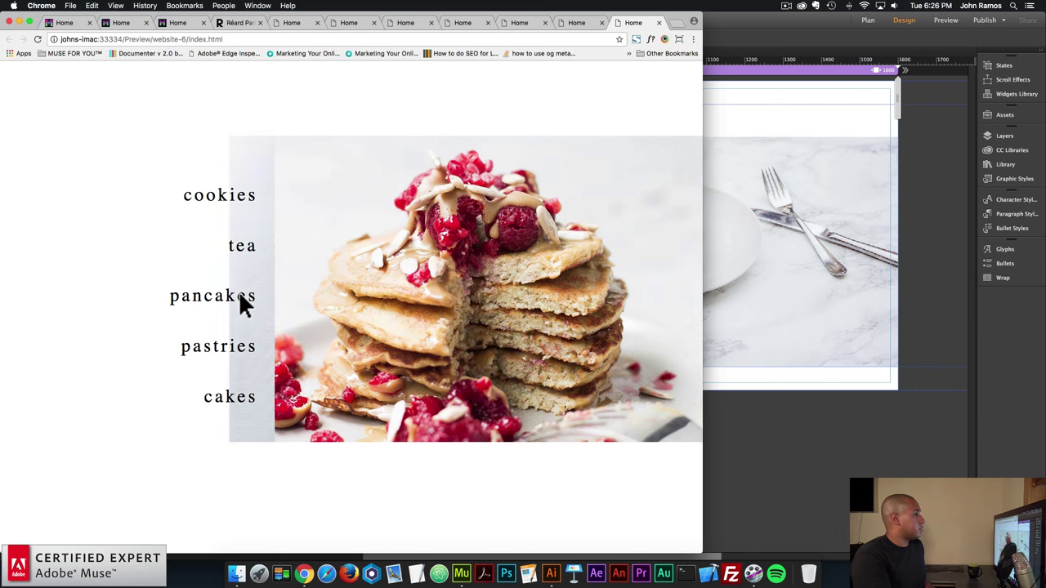
pyautogui.moveTo(240, 348)
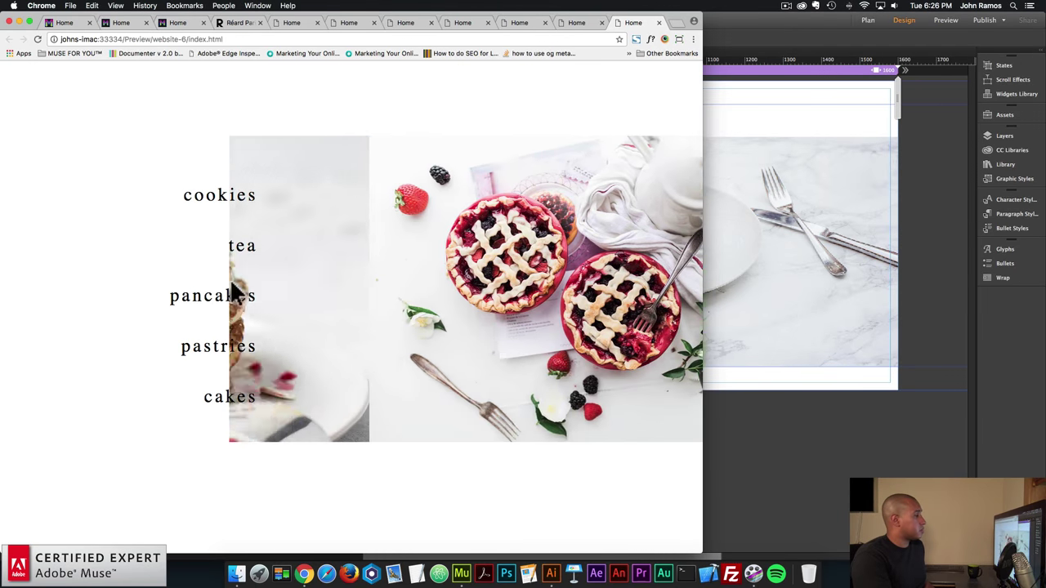
pyautogui.moveTo(241, 268)
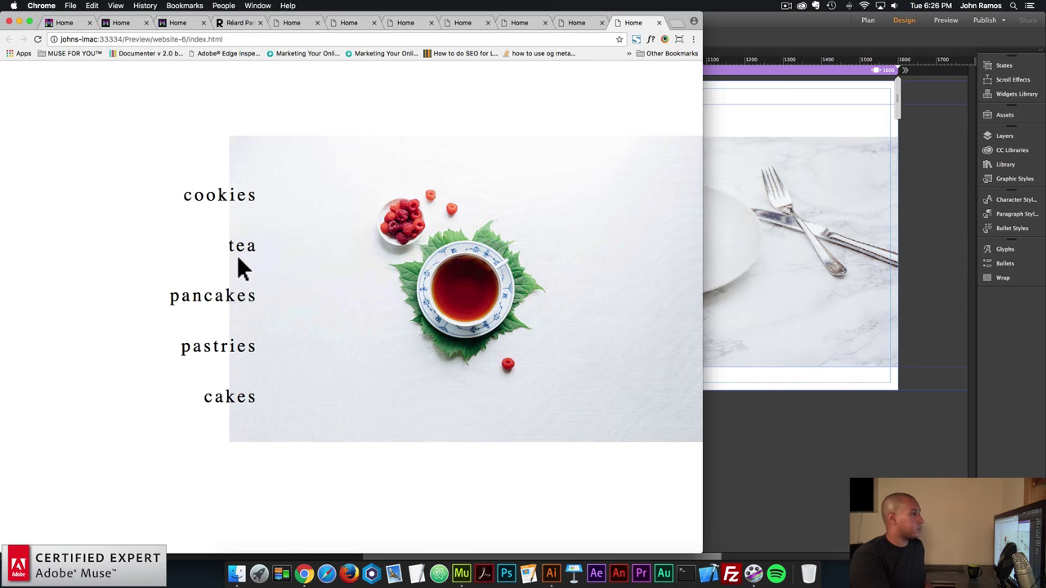
pyautogui.moveTo(701, 255); pyautogui.dragTo(762, 242)
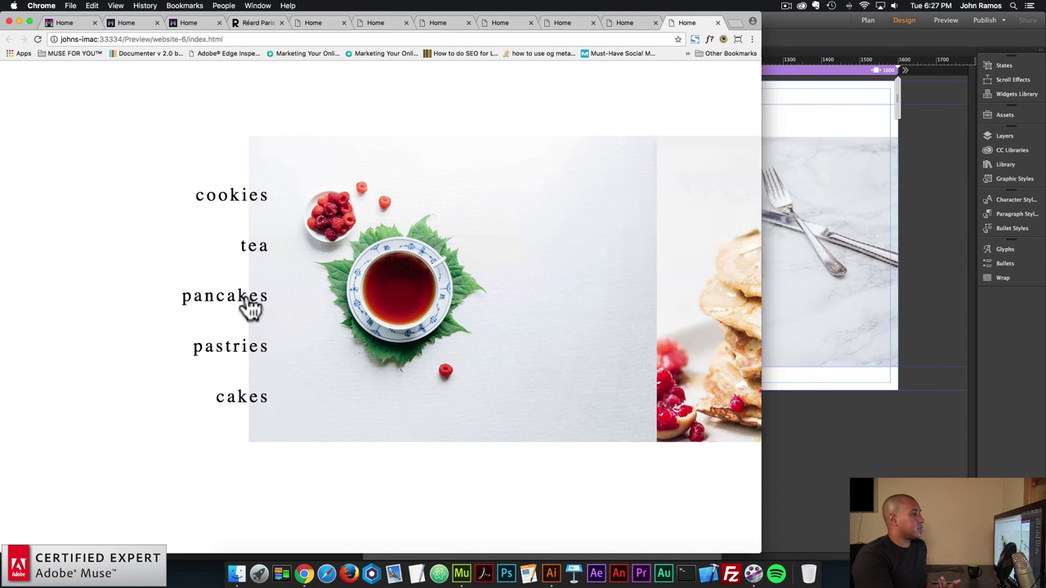
pyautogui.press('super+Tab')
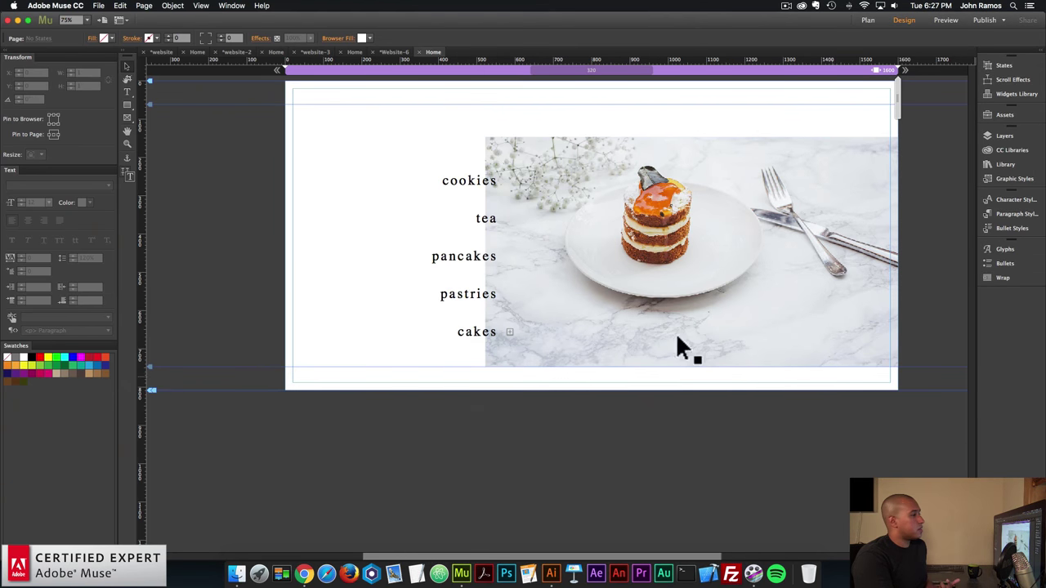
pyautogui.click(478, 186)
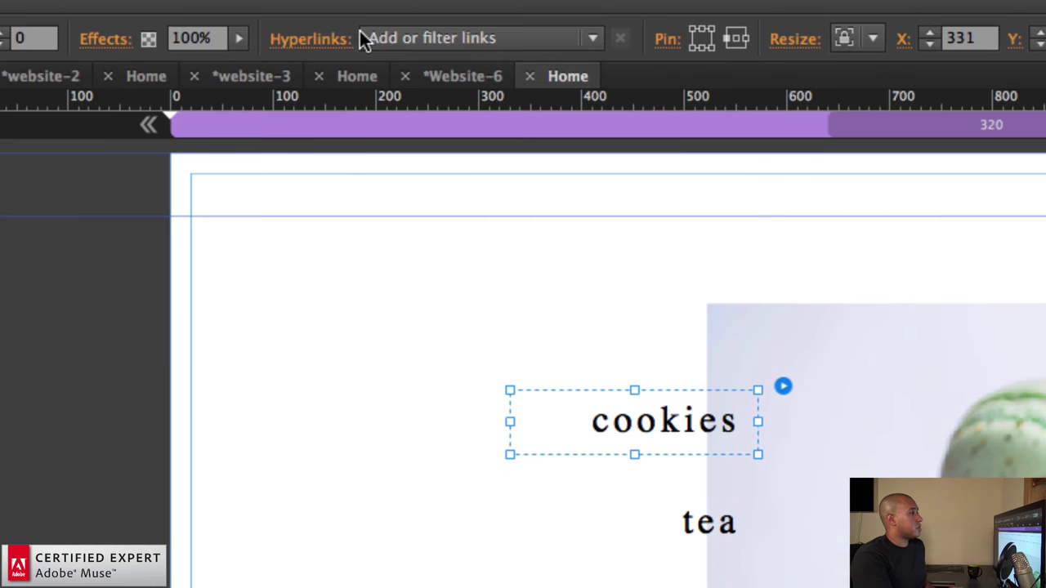
pyautogui.click(361, 38)
pyautogui.write('ht')
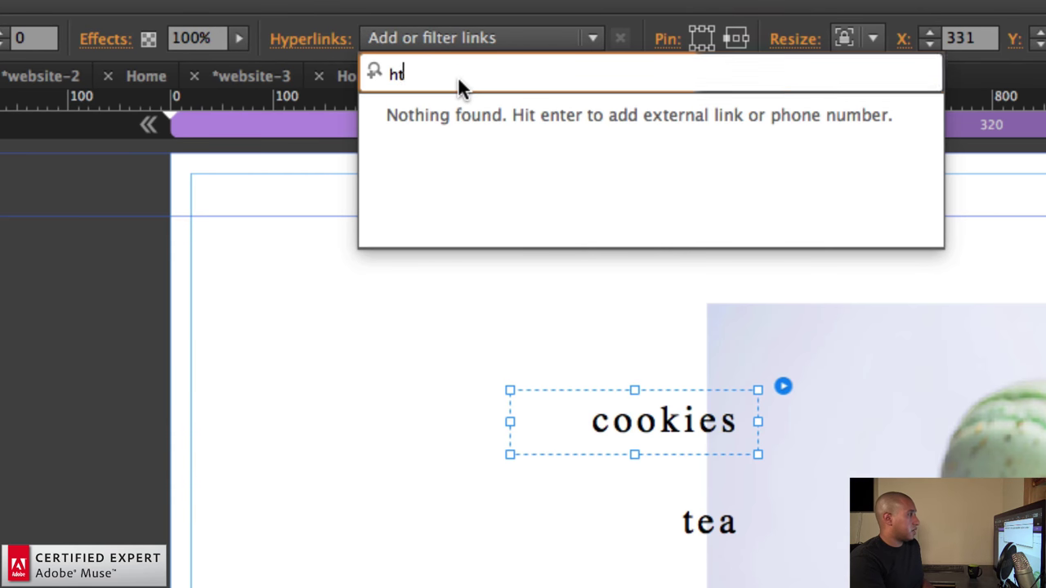
pyautogui.write('tp://museforyoushop.com')
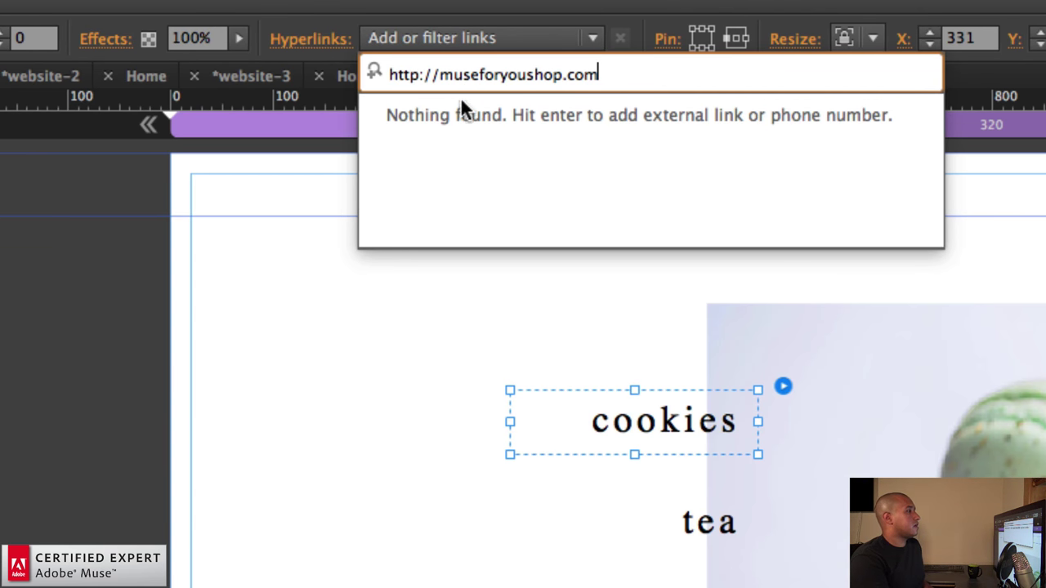
pyautogui.press('Return')
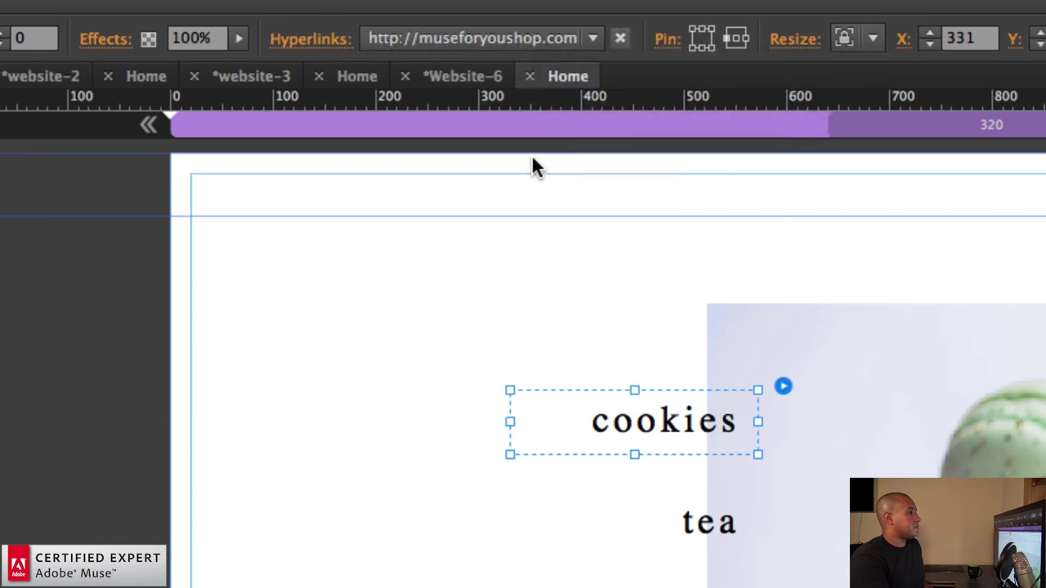
# Step: Preview the page in the browser, follow the "cookies" link and return to the preview page
pyautogui.click(98, 5)
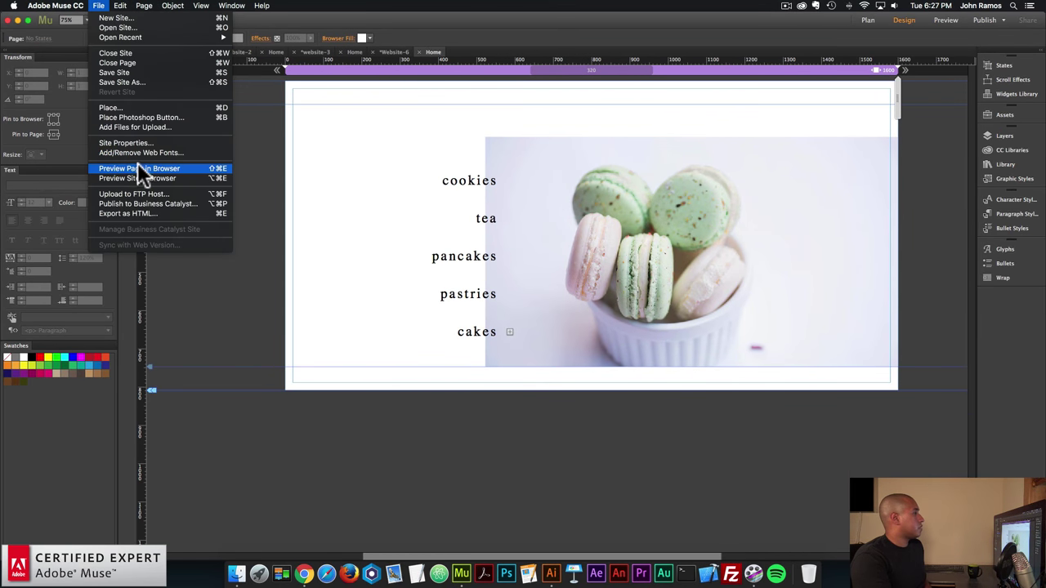
pyautogui.click(137, 167)
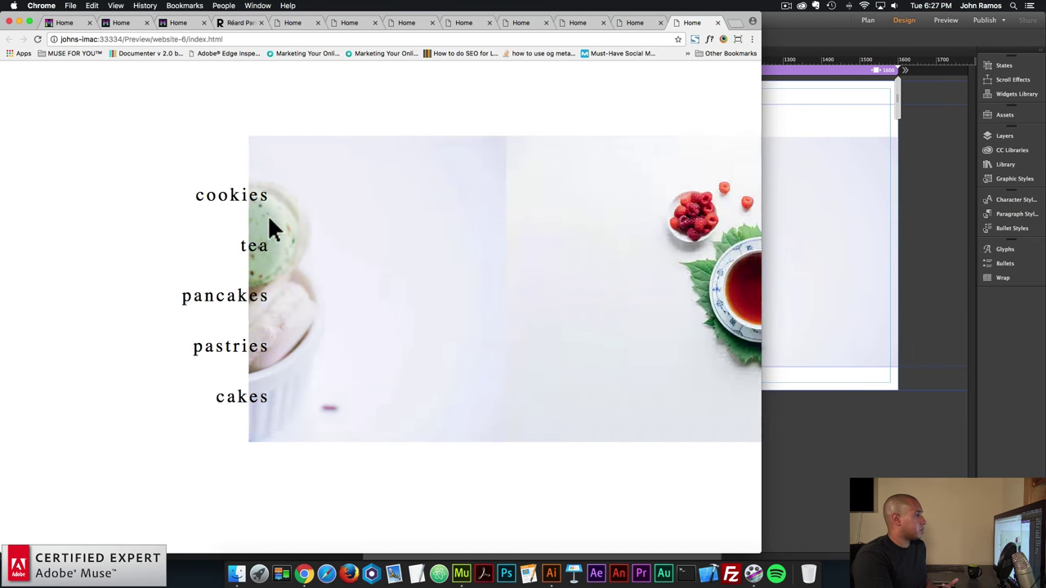
pyautogui.click(233, 200)
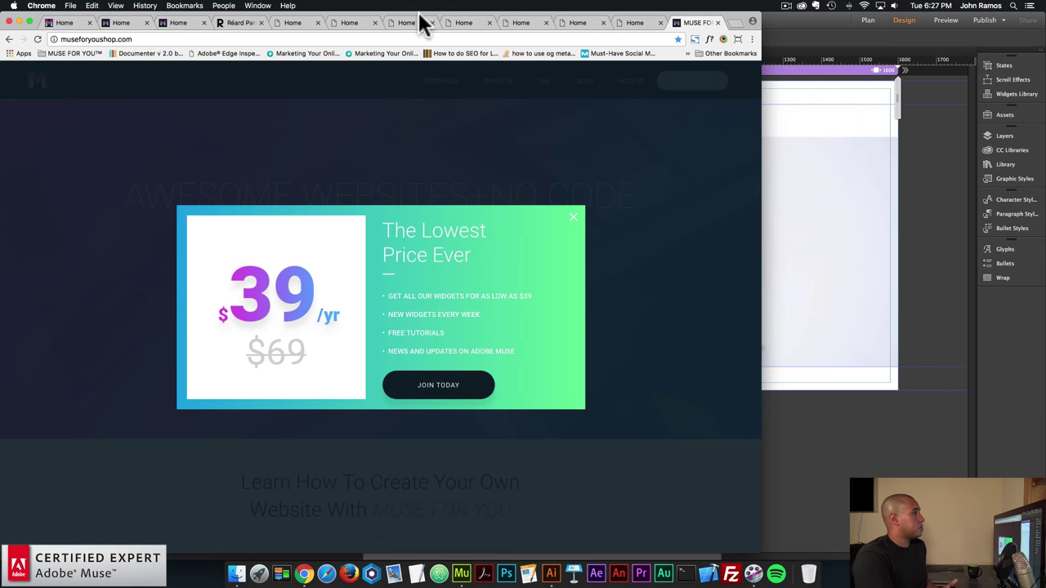
pyautogui.moveTo(423, 24); pyautogui.dragTo(633, 23)
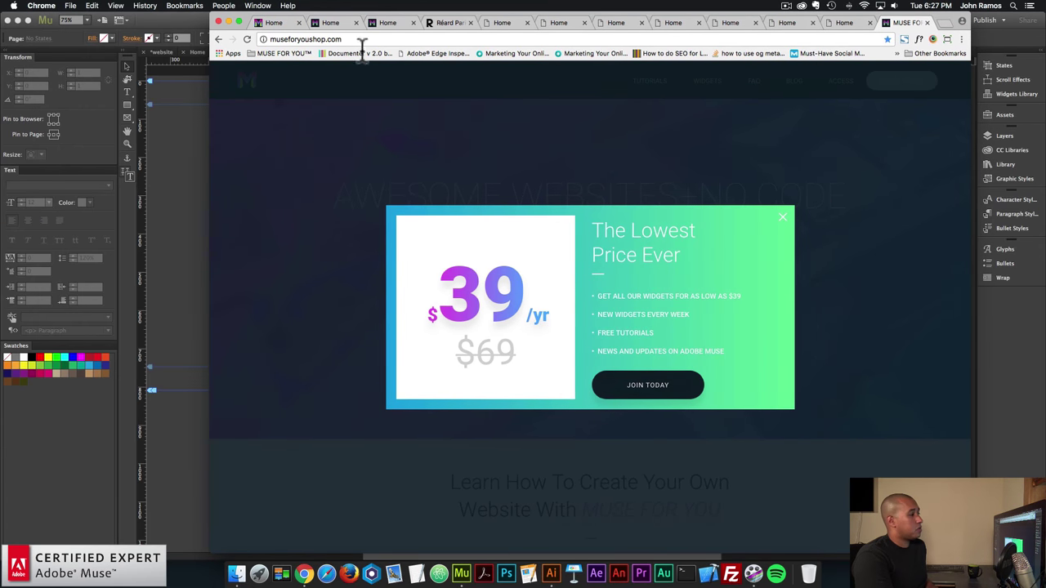
pyautogui.click(218, 38)
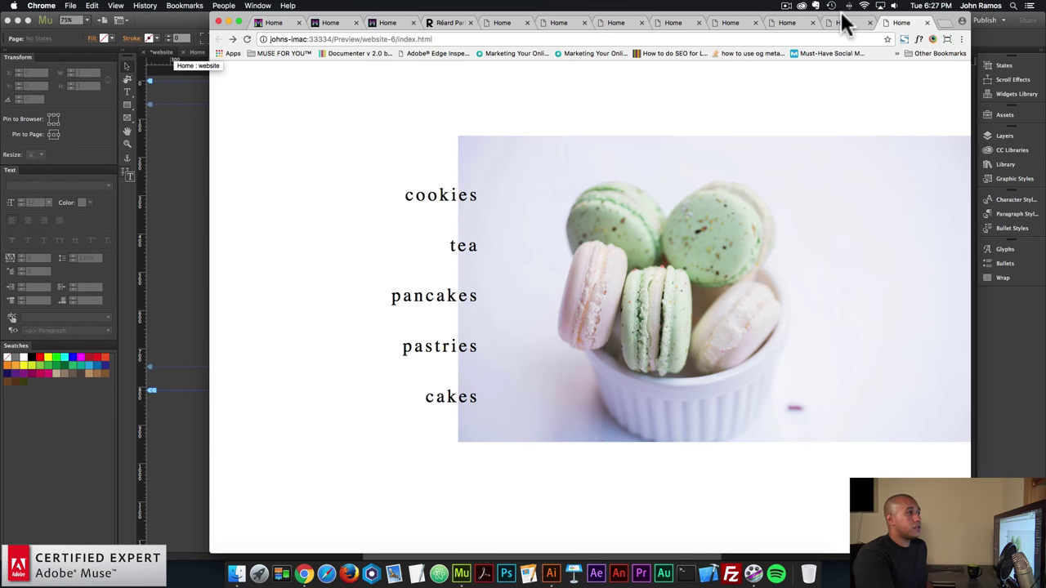
pyautogui.moveTo(845, 23); pyautogui.dragTo(754, 11)
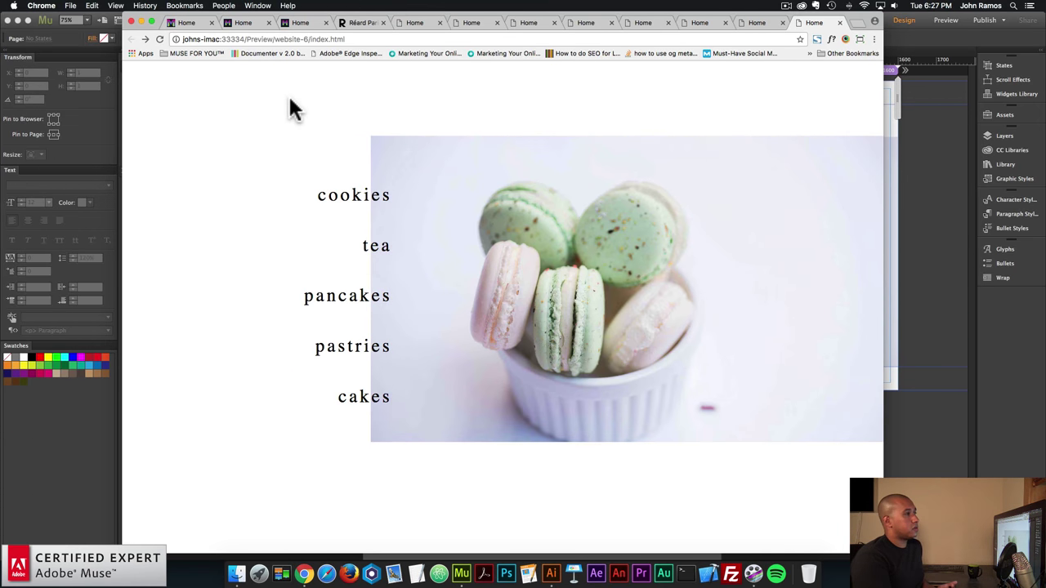
# Step: Open unsplash.com in a new browser tab, search for "desserts" and browse the photos
pyautogui.click(859, 23)
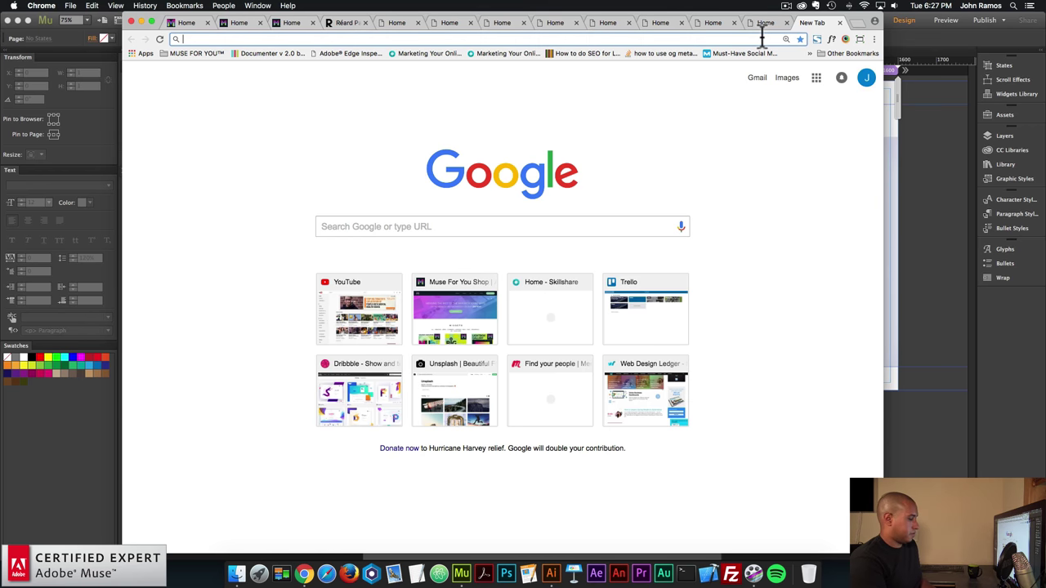
pyautogui.write('unspl')
pyautogui.press('Return')
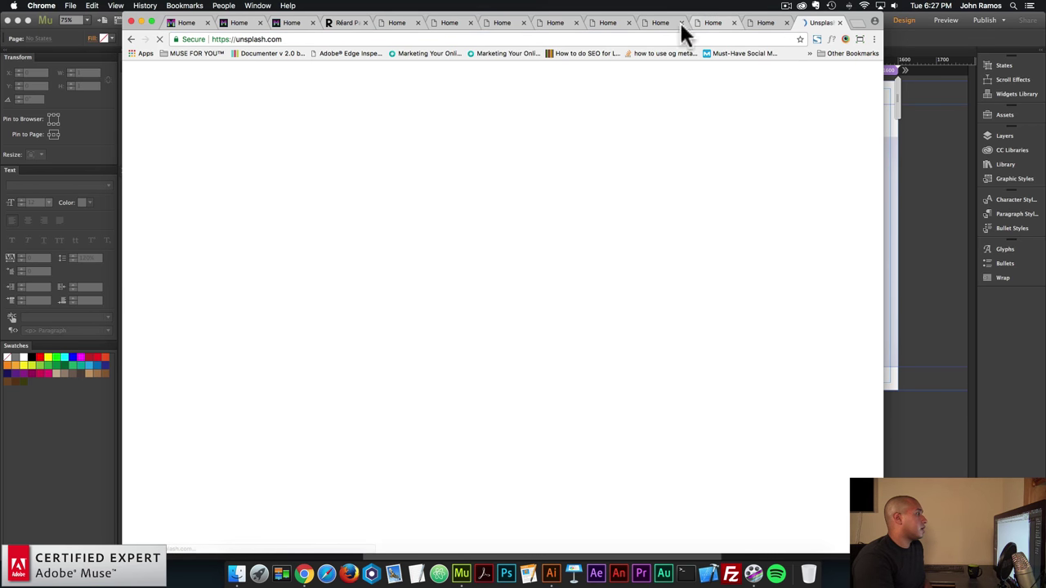
pyautogui.click(371, 76)
pyautogui.write('desserts')
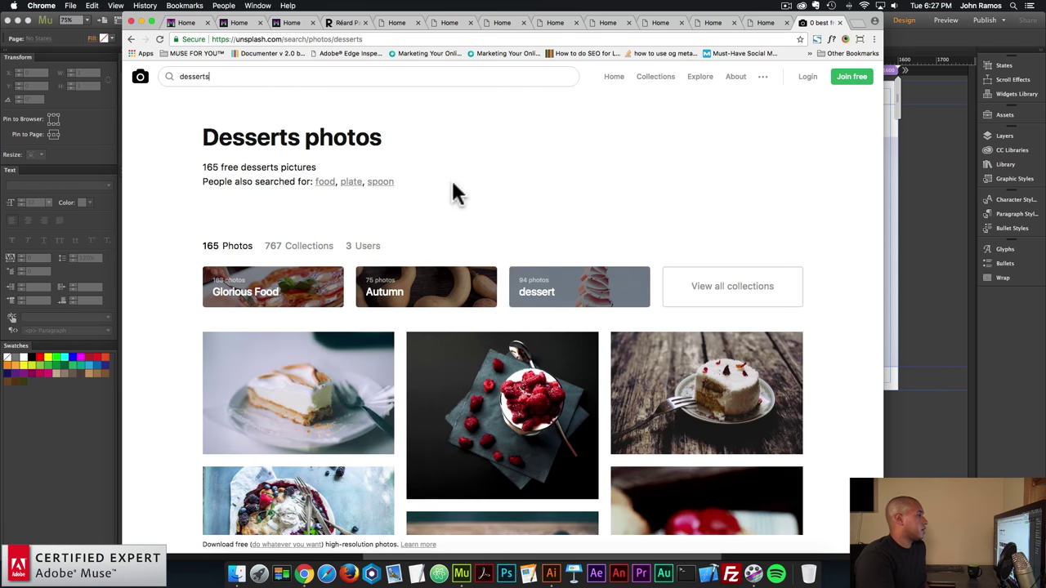
pyautogui.scroll(-5, 451, 187)
pyautogui.scroll(-2, 452, 258)
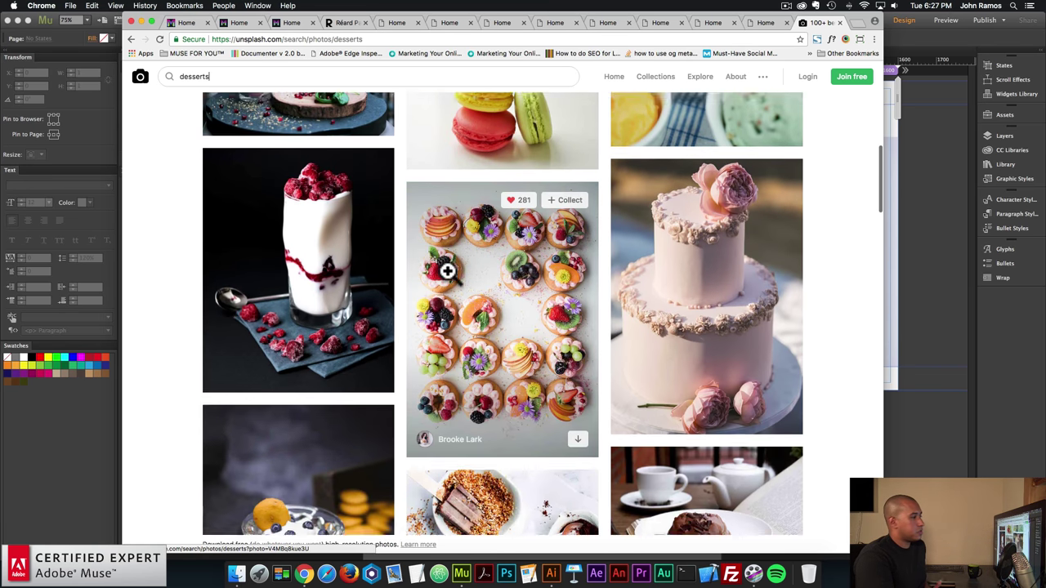
pyautogui.scroll(5, 441, 308)
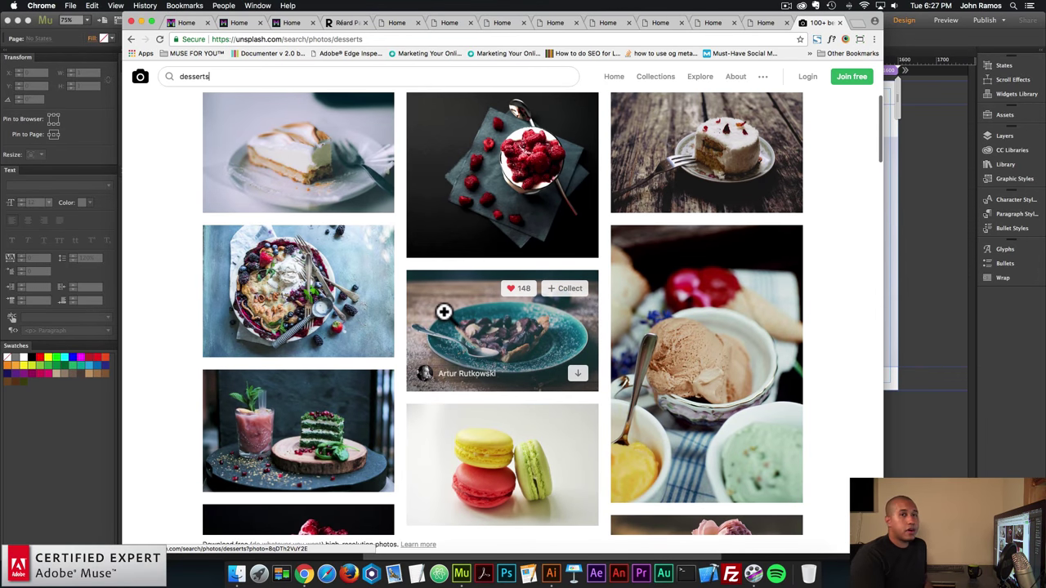